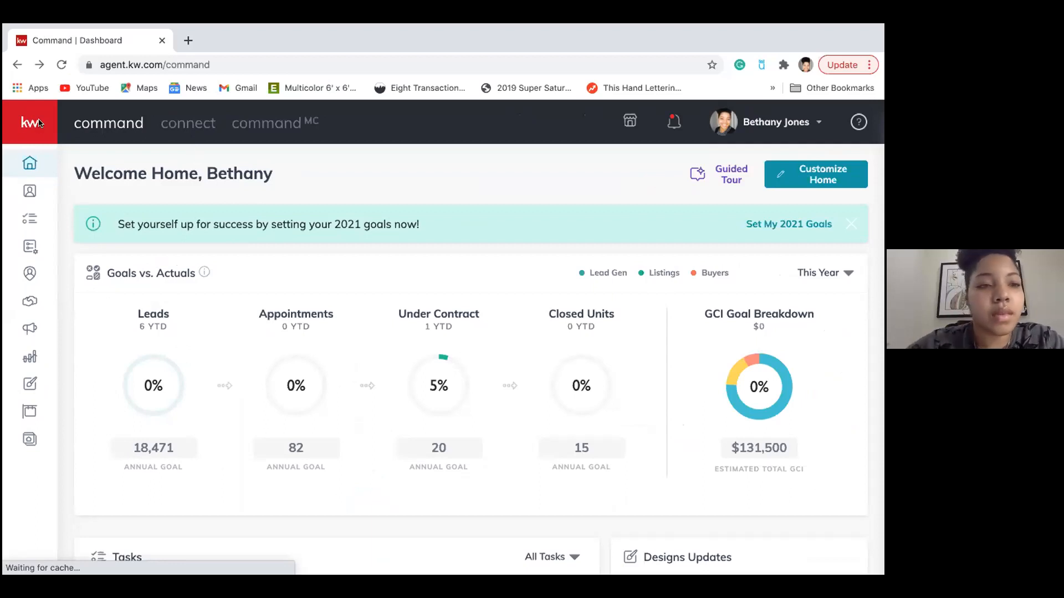
Go to the Designs templates page and start creating a new design.
{"action": "mouse_move", "coordinate": [36, 160]}
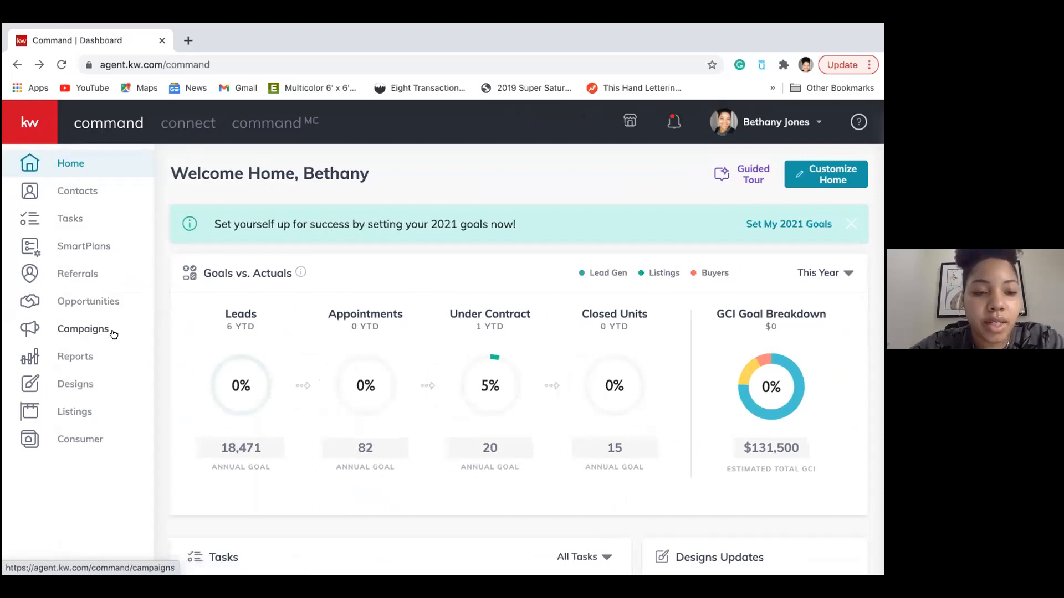
{"action": "left_click", "coordinate": [77, 384]}
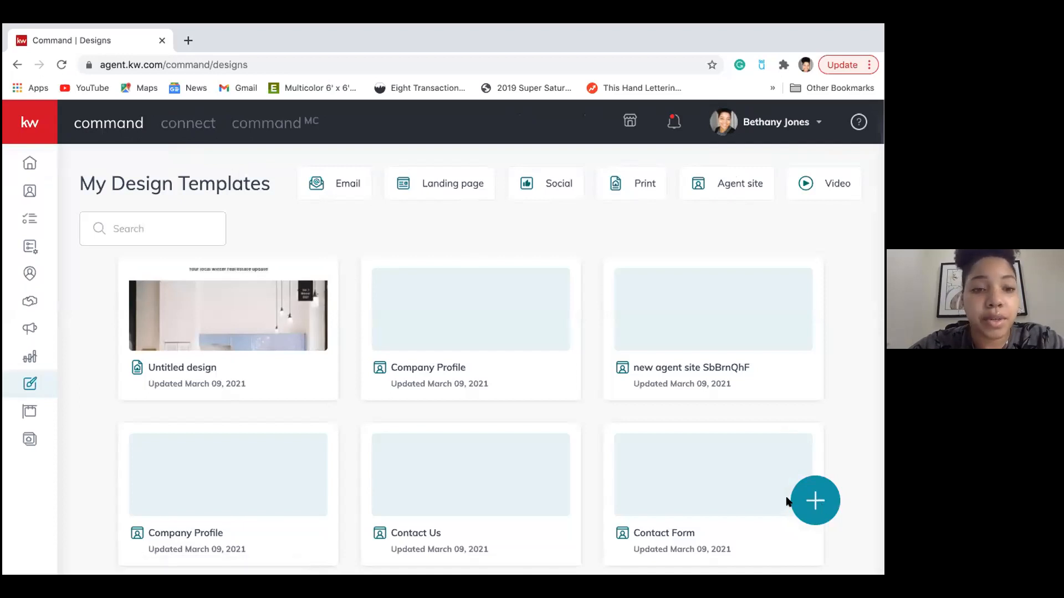
{"action": "left_click", "coordinate": [825, 499]}
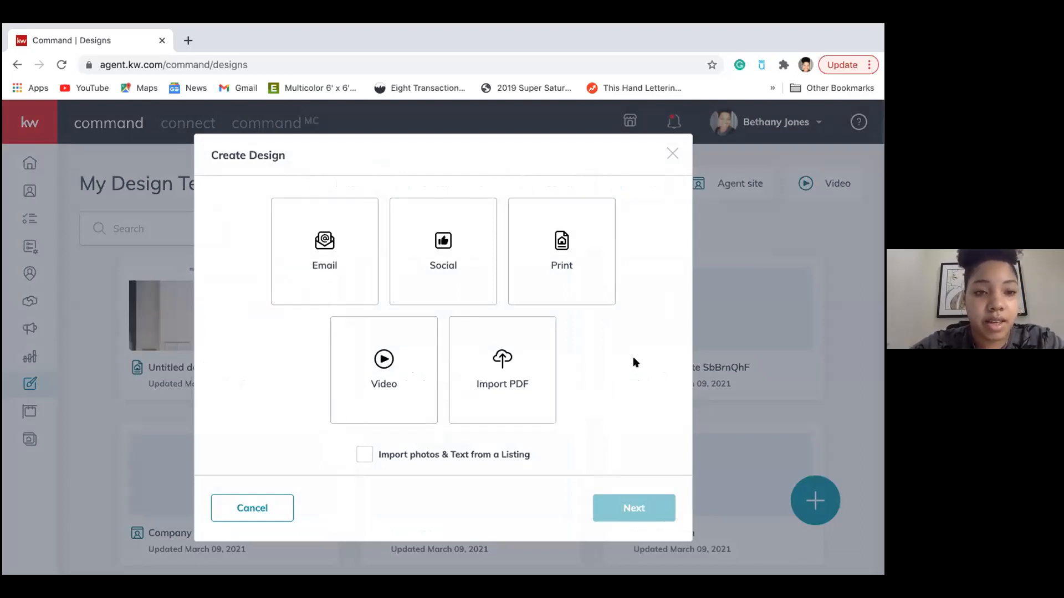
Choose Print as the design type and continue to the template library.
{"action": "left_click", "coordinate": [555, 241]}
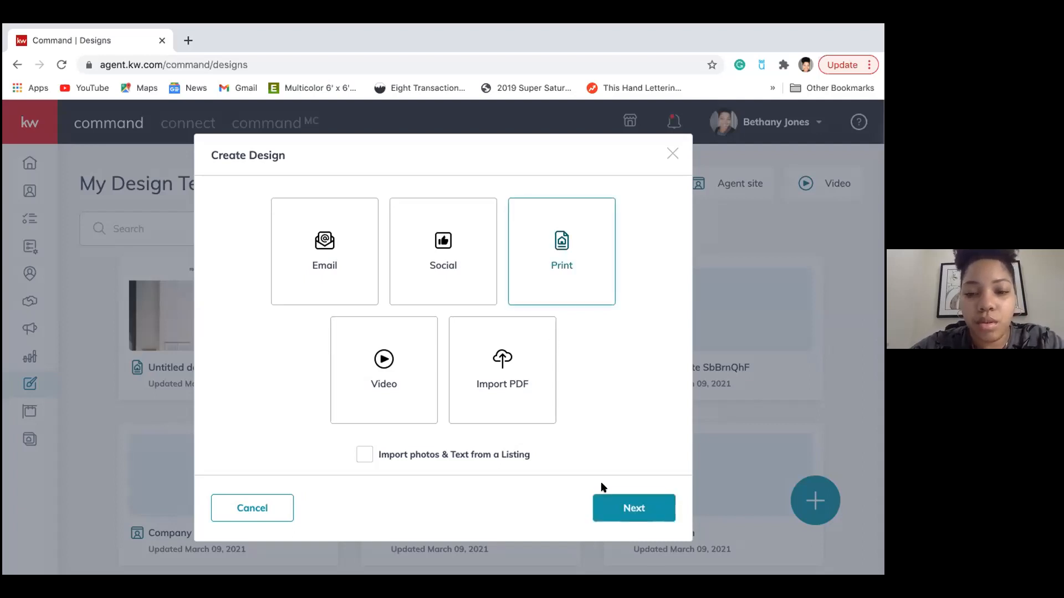
{"action": "left_click", "coordinate": [613, 505]}
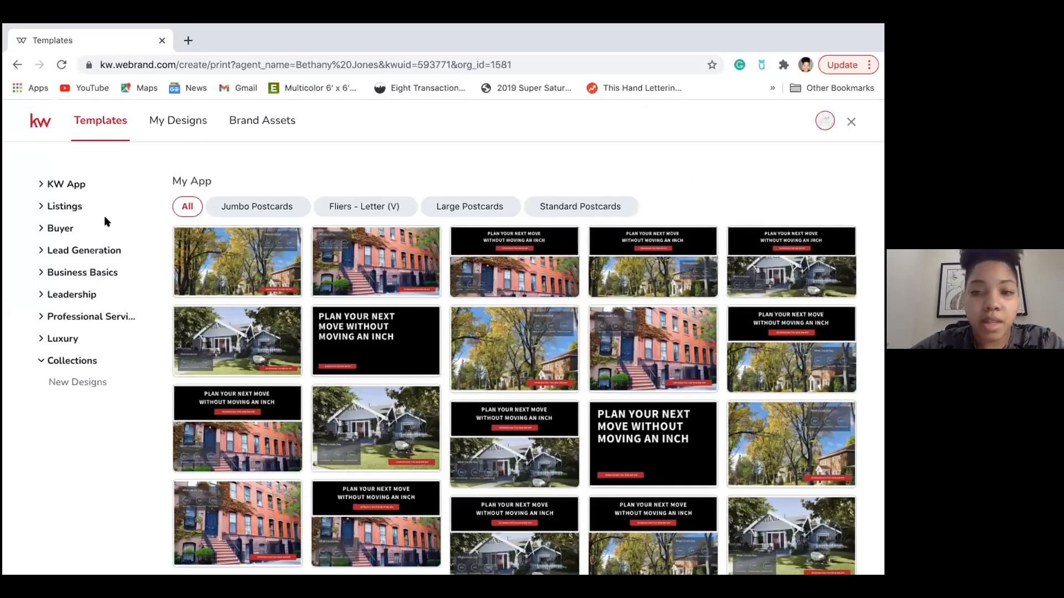
Browse the Listing Presentation and Buyer Presentation template categories.
{"action": "left_click", "coordinate": [64, 206]}
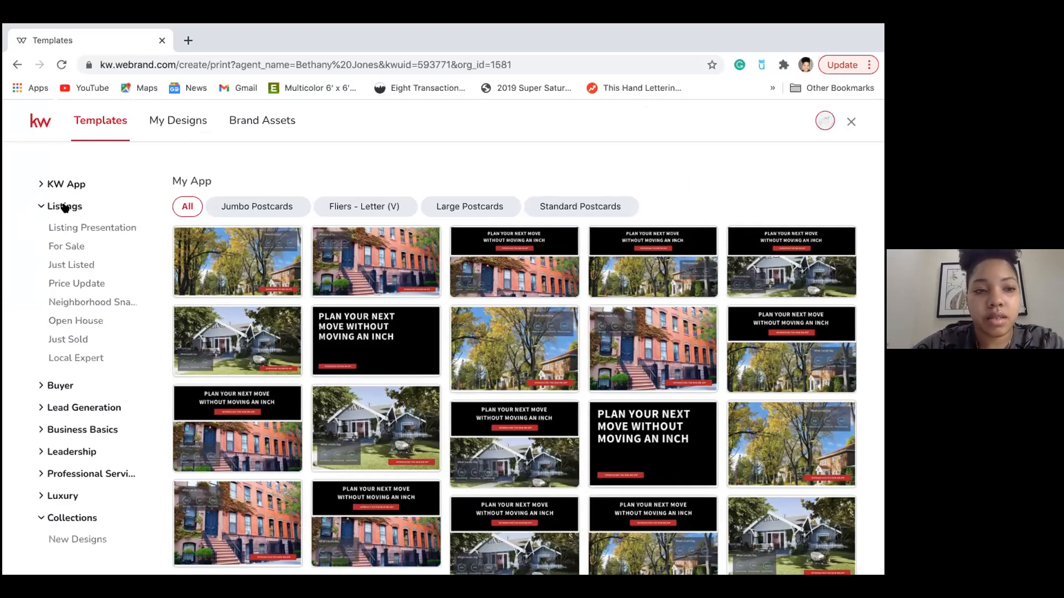
{"action": "left_click", "coordinate": [108, 229]}
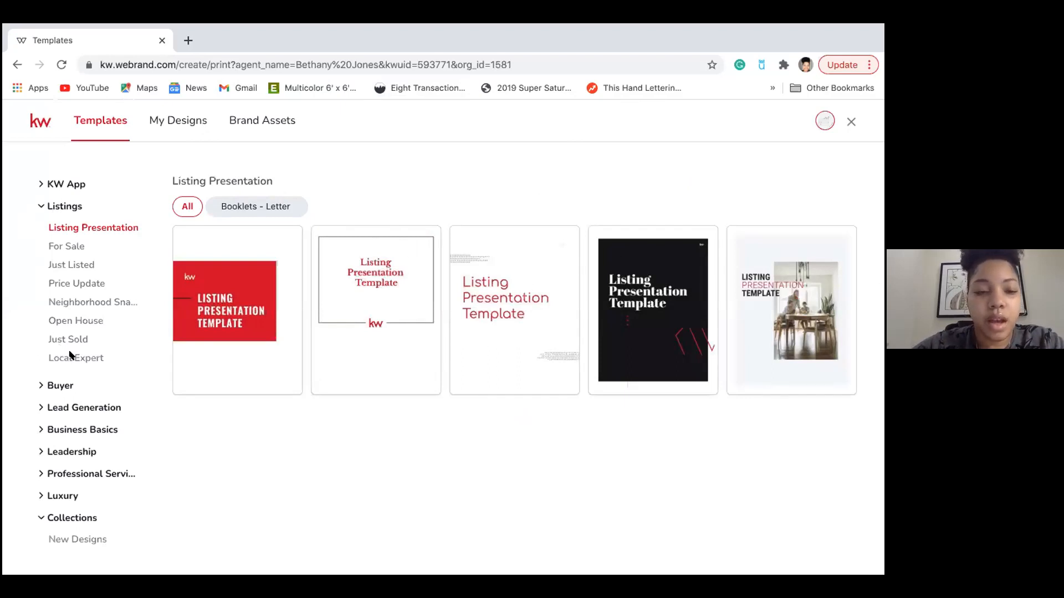
{"action": "left_click", "coordinate": [56, 385]}
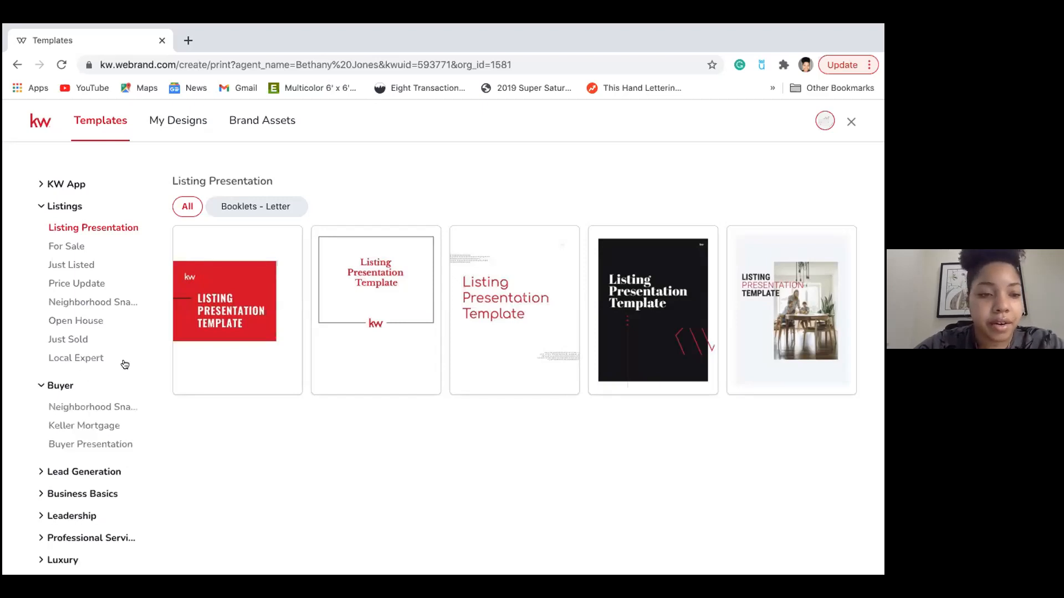
{"action": "left_click", "coordinate": [104, 445]}
{"action": "mouse_move", "coordinate": [215, 312]}
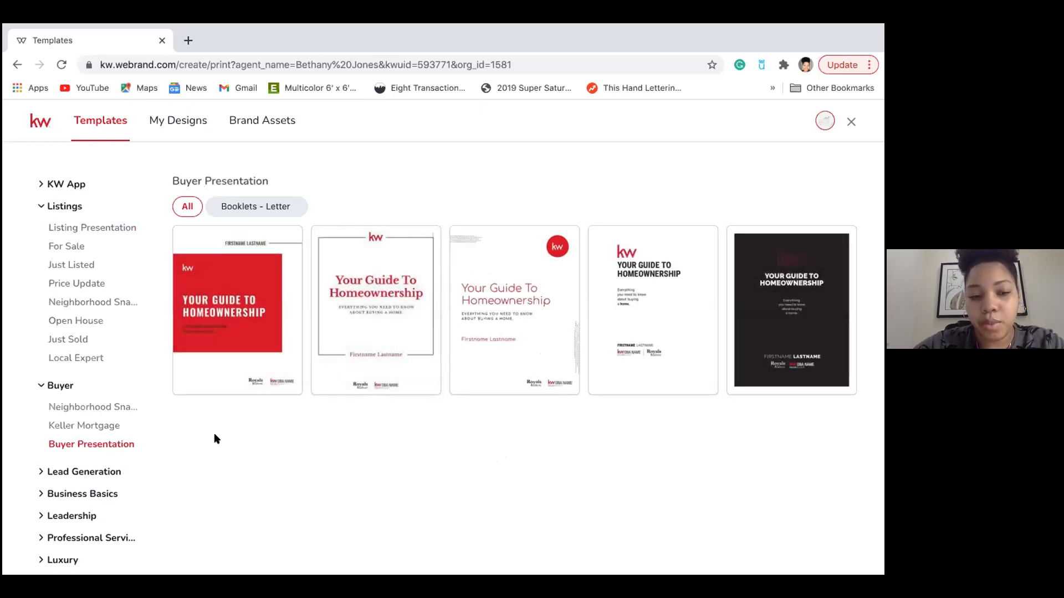
{"action": "scroll", "coordinate": [129, 403], "scroll_direction": "down", "scroll_amount": 1}
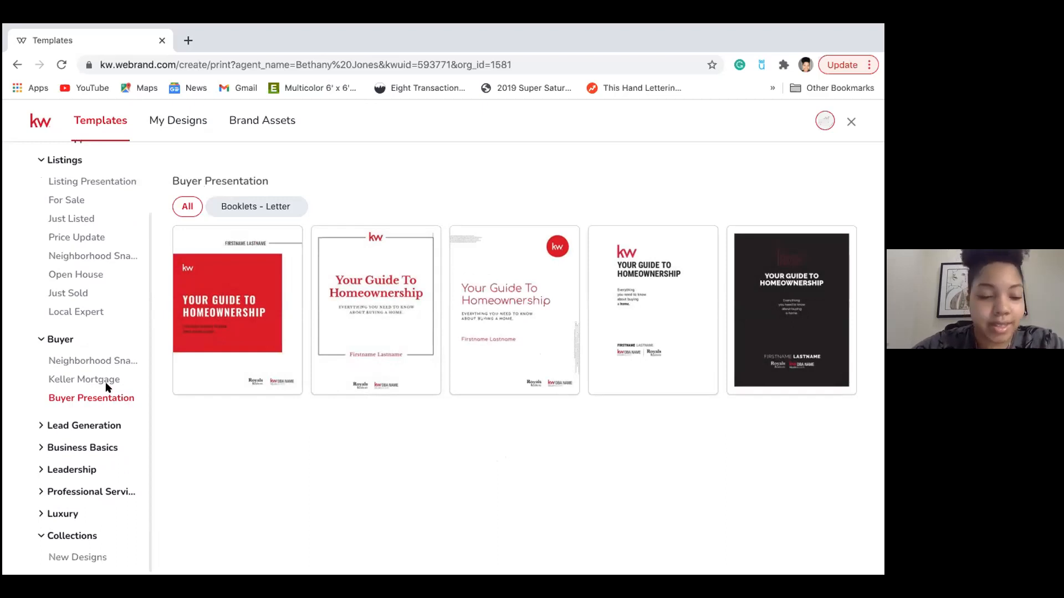
Open Personally-Branded Zine under Lead Generation and use the New Beginnings template.
{"action": "left_click", "coordinate": [77, 428]}
{"action": "scroll", "coordinate": [94, 444], "scroll_direction": "down", "scroll_amount": 1}
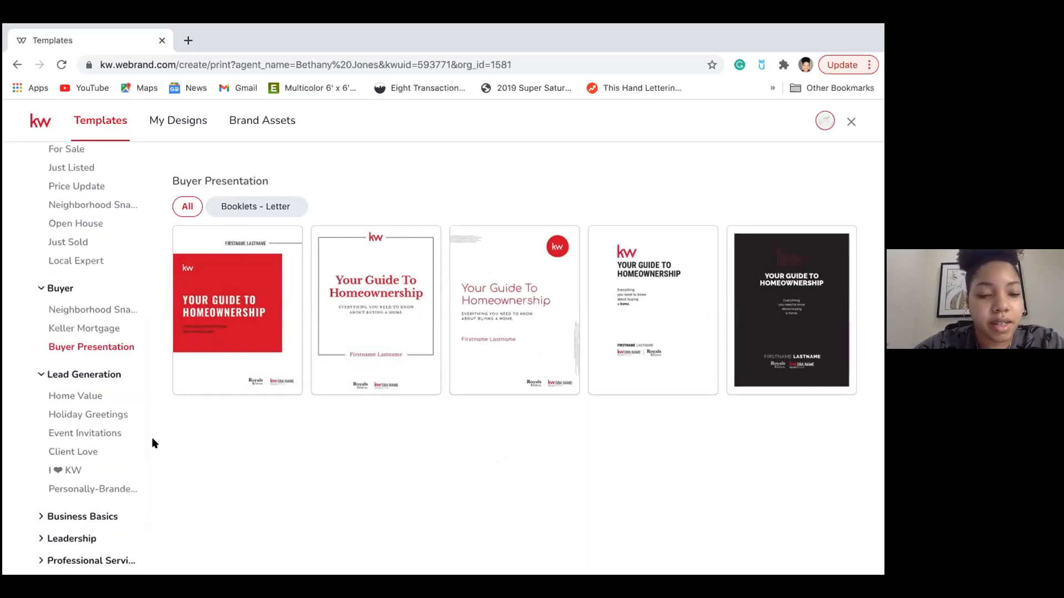
{"action": "left_click", "coordinate": [122, 490]}
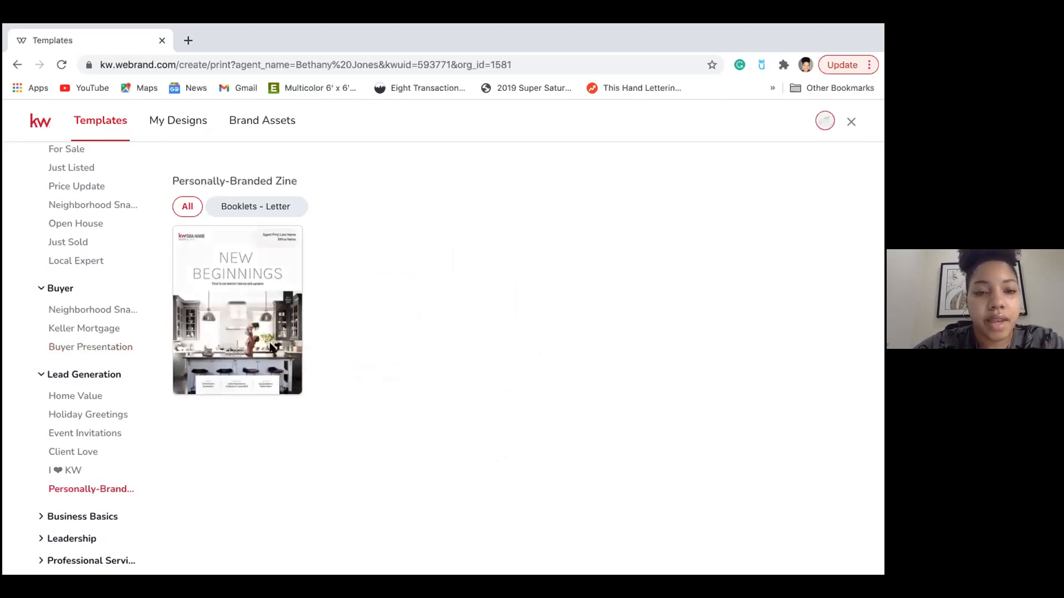
{"action": "mouse_move", "coordinate": [278, 244]}
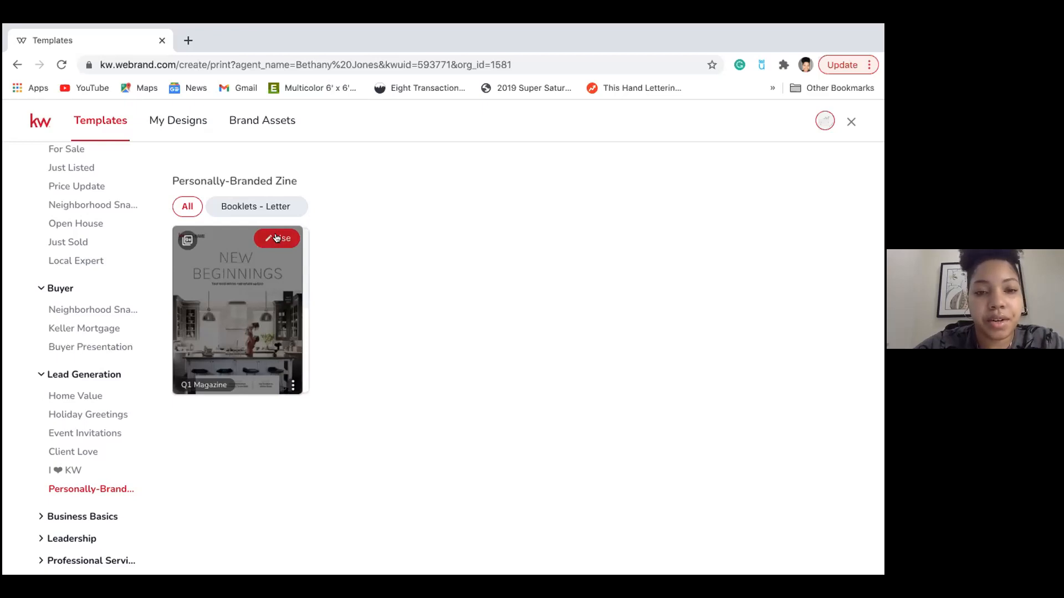
{"action": "left_click", "coordinate": [276, 238]}
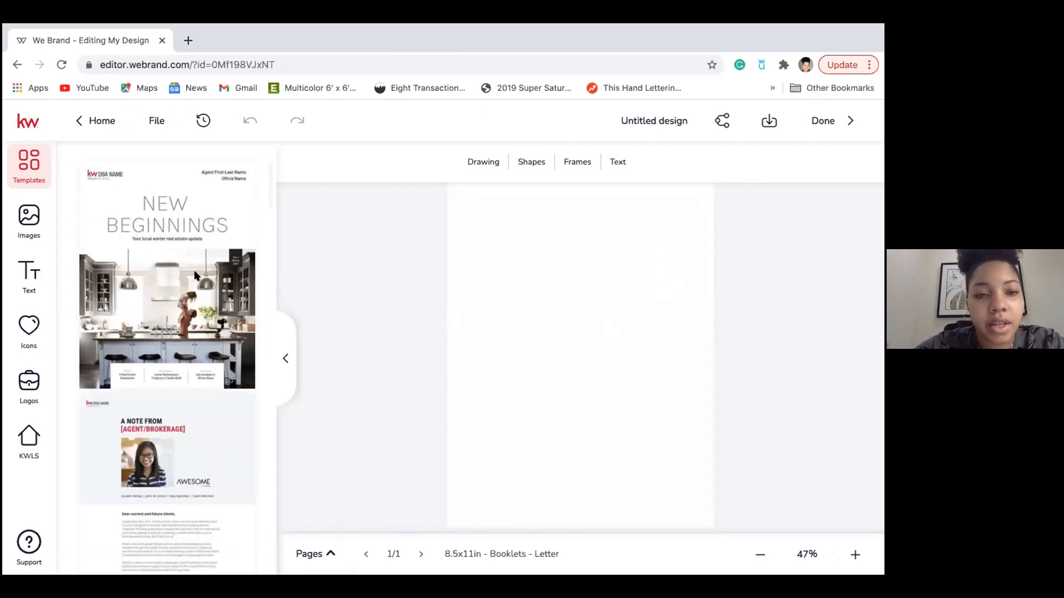
Preview the New Beginnings page templates and apply the cover to the 8.5x11in page.
{"action": "scroll", "coordinate": [195, 275], "scroll_direction": "down", "scroll_amount": 5}
{"action": "scroll", "coordinate": [195, 276], "scroll_direction": "down", "scroll_amount": 10}
{"action": "scroll", "coordinate": [194, 275], "scroll_direction": "down", "scroll_amount": 10}
{"action": "scroll", "coordinate": [194, 275], "scroll_direction": "down", "scroll_amount": 2}
{"action": "scroll", "coordinate": [194, 275], "scroll_direction": "up", "scroll_amount": 6}
{"action": "scroll", "coordinate": [195, 275], "scroll_direction": "up", "scroll_amount": 12}
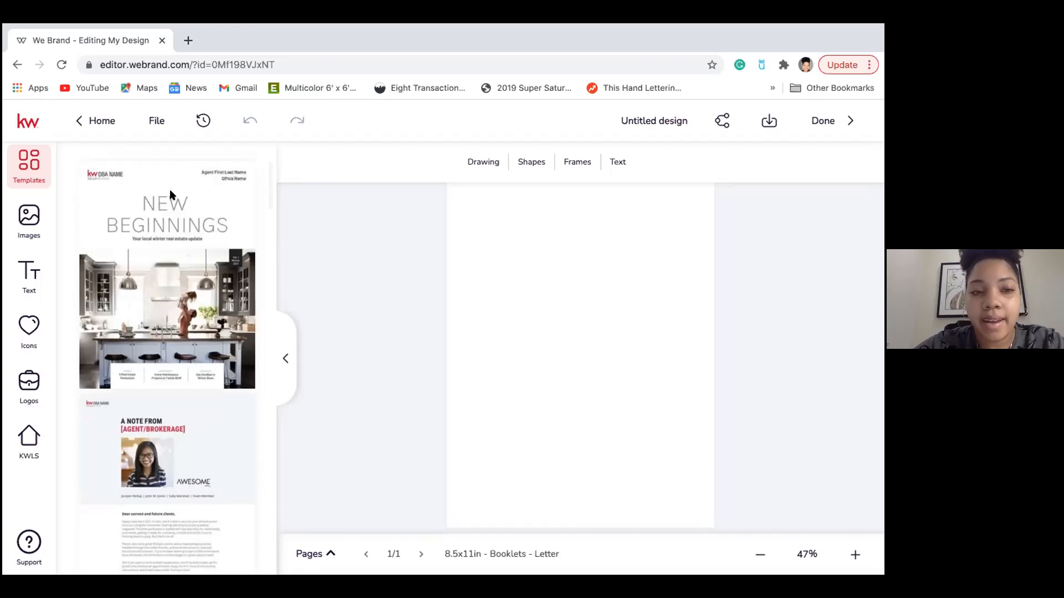
{"action": "left_click", "coordinate": [219, 182]}
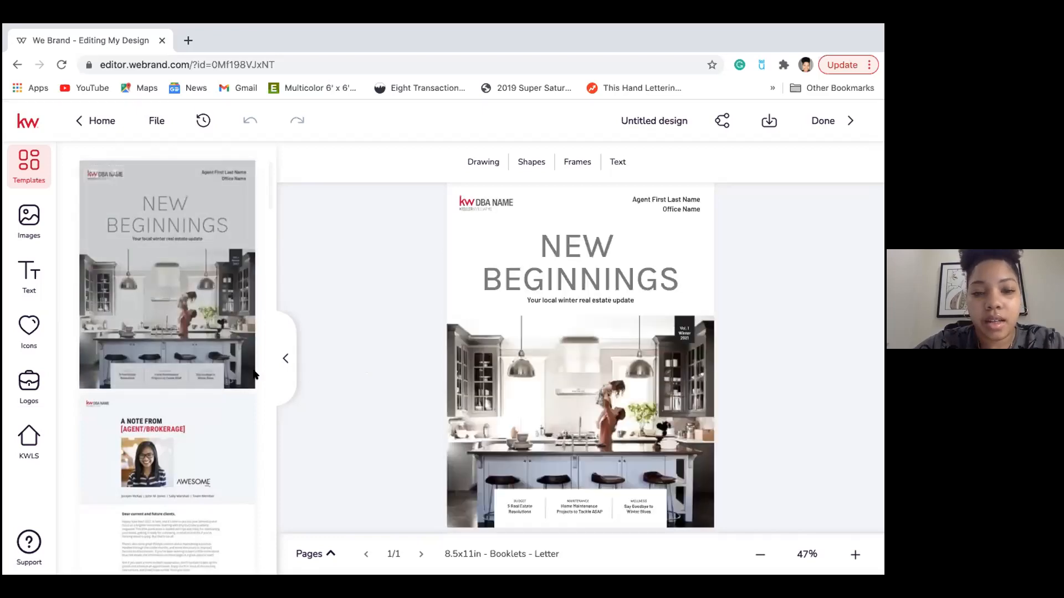
Apply the 'A Note From' letter layout, show page thumbnails, and add a second letter page.
{"action": "mouse_move", "coordinate": [115, 408]}
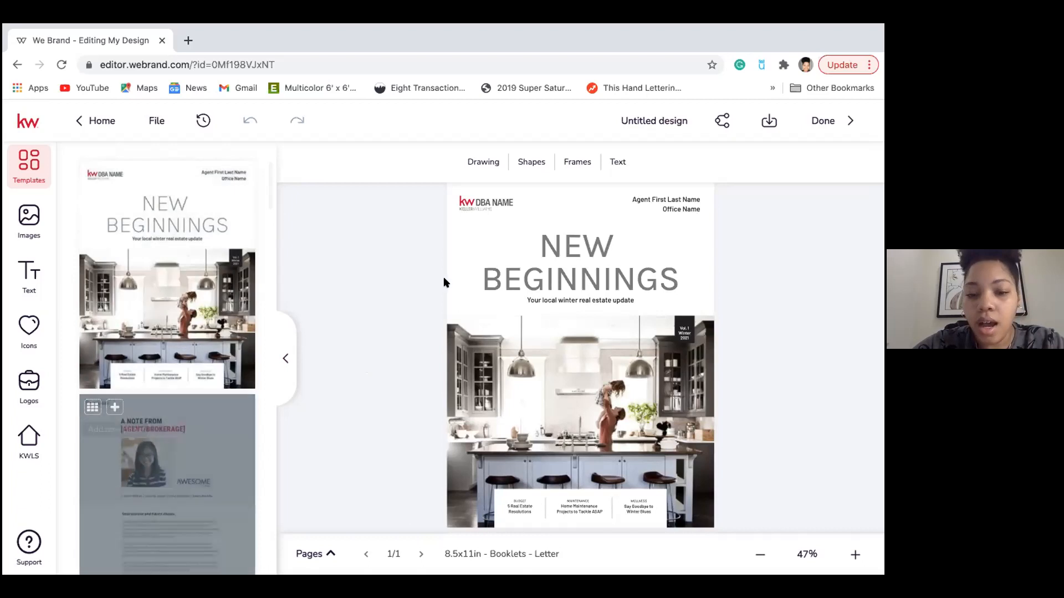
{"action": "left_click", "coordinate": [223, 451]}
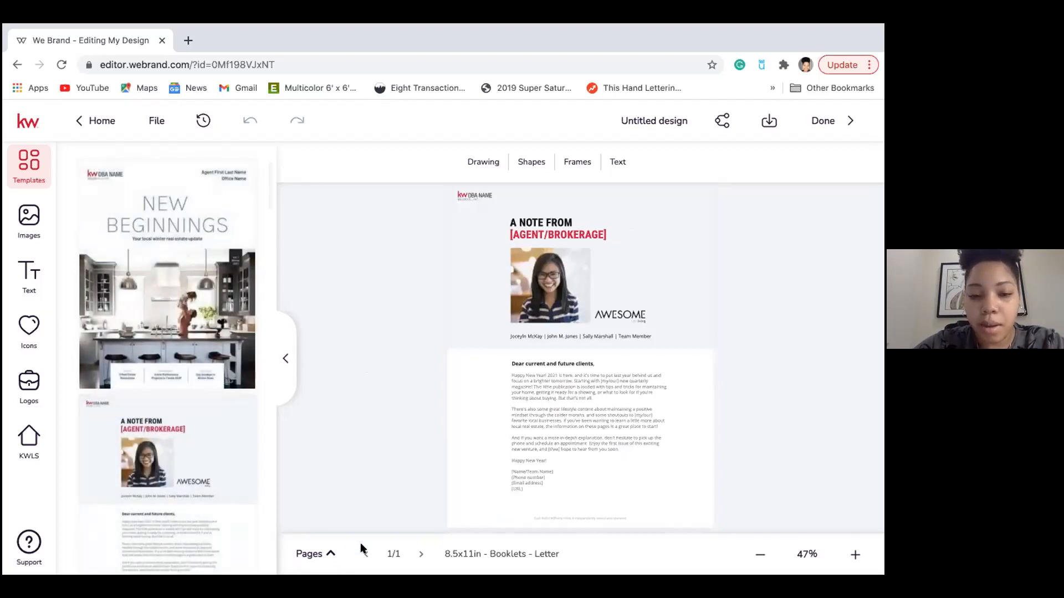
{"action": "left_click", "coordinate": [324, 552]}
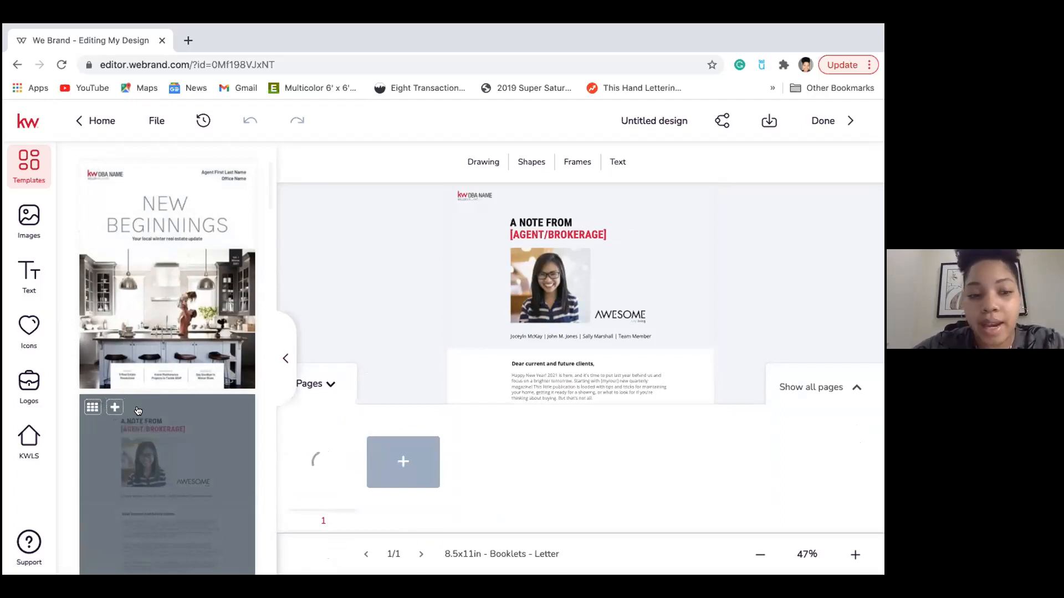
{"action": "left_click", "coordinate": [114, 408]}
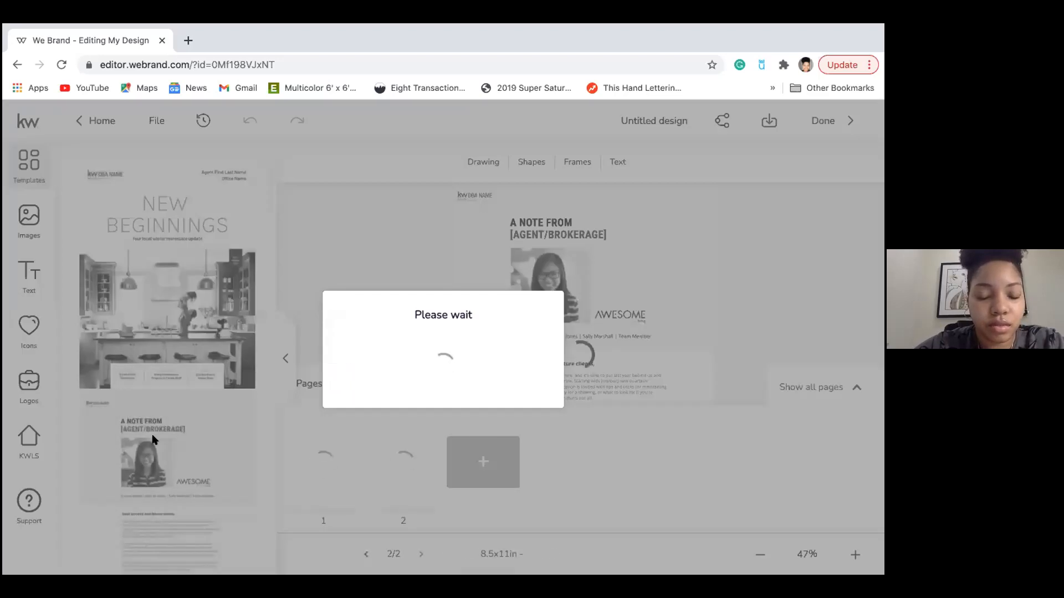
Append Year in Review, two Real Estate Resolutions pages and the living-room photo page.
{"action": "scroll", "coordinate": [202, 425], "scroll_direction": "down", "scroll_amount": 4}
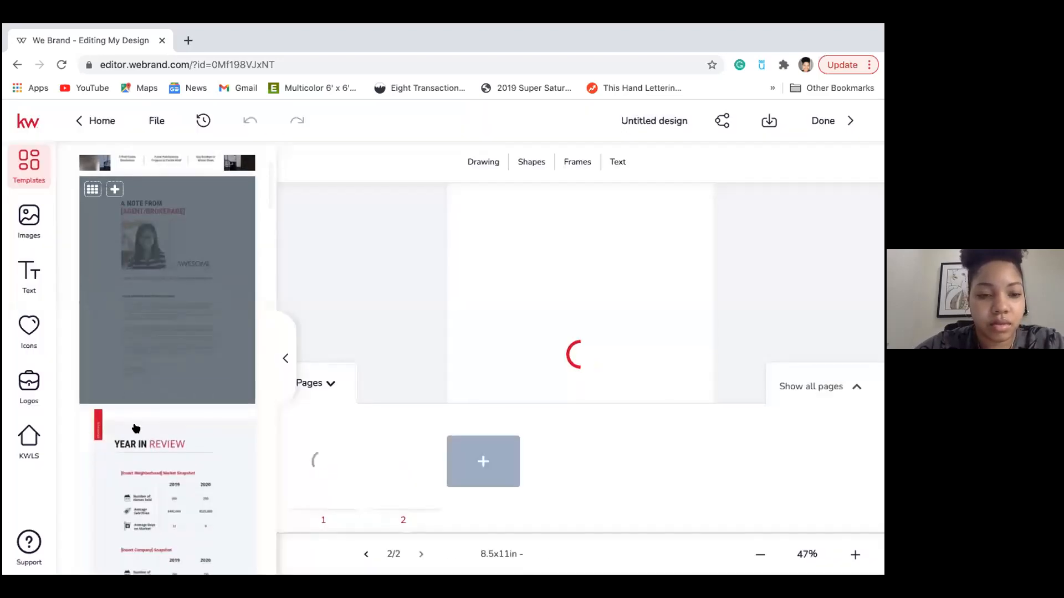
{"action": "left_click", "coordinate": [114, 423]}
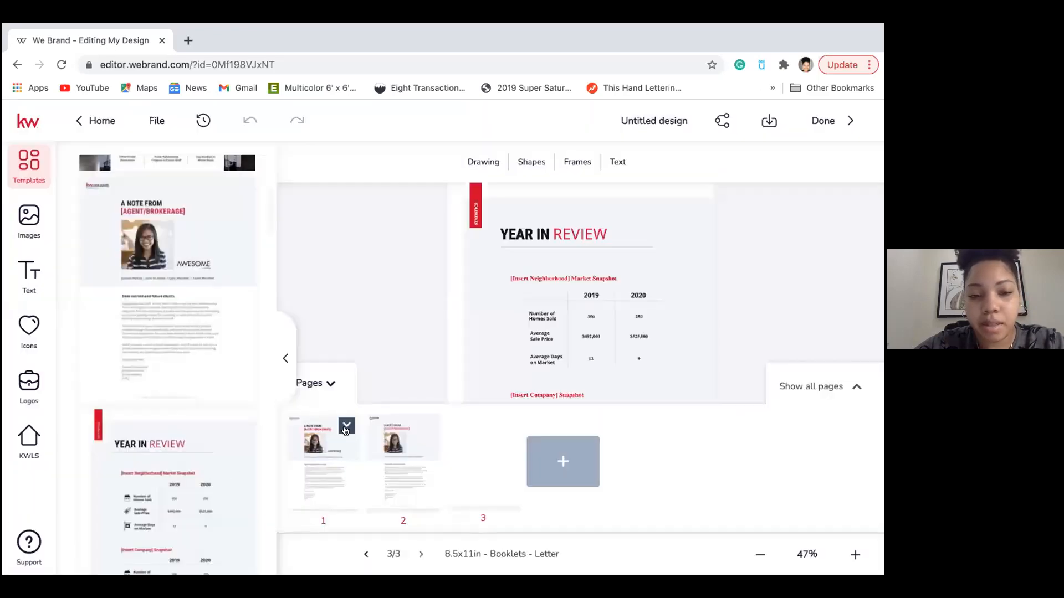
{"action": "scroll", "coordinate": [233, 474], "scroll_direction": "down", "scroll_amount": 3}
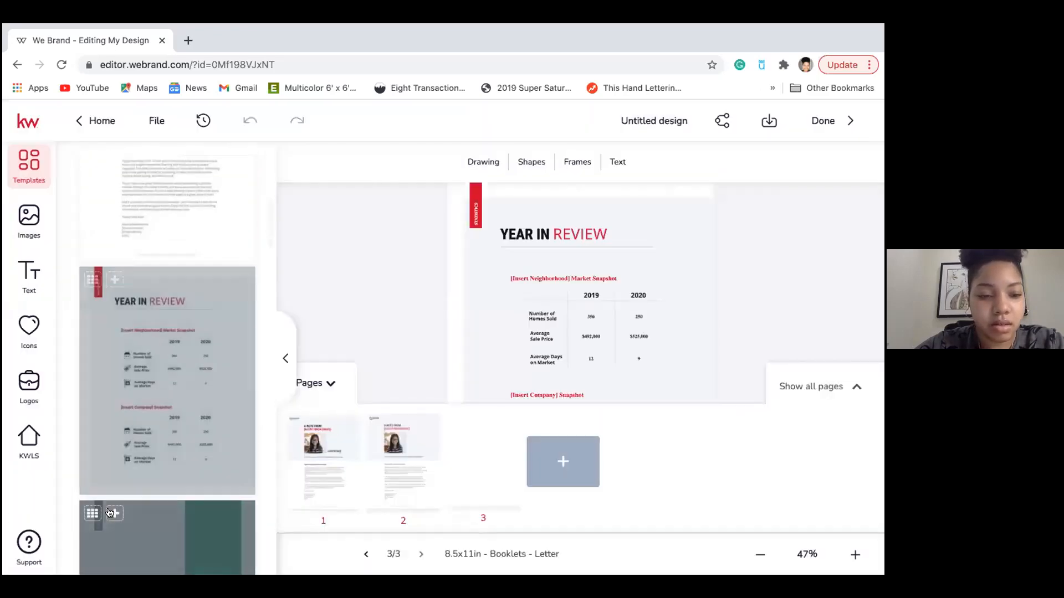
{"action": "left_click", "coordinate": [115, 513]}
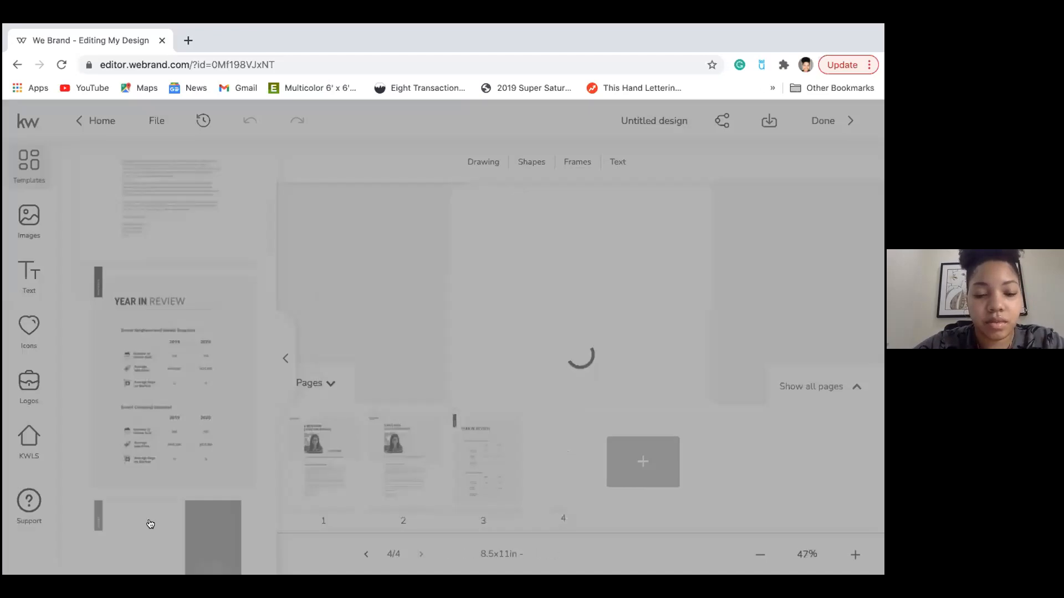
{"action": "scroll", "coordinate": [155, 498], "scroll_direction": "down", "scroll_amount": 3}
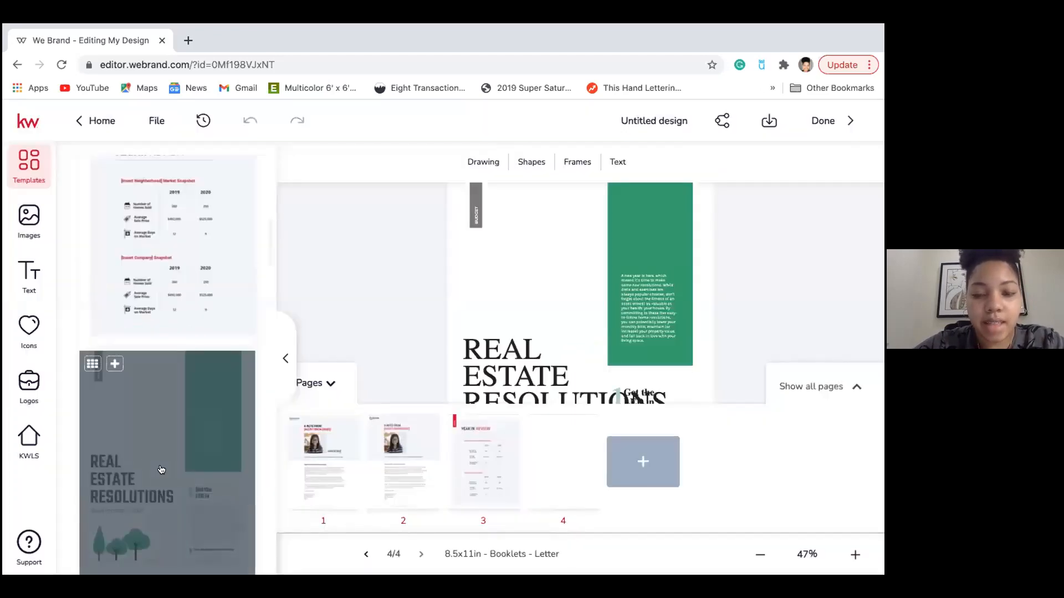
{"action": "left_click", "coordinate": [115, 365]}
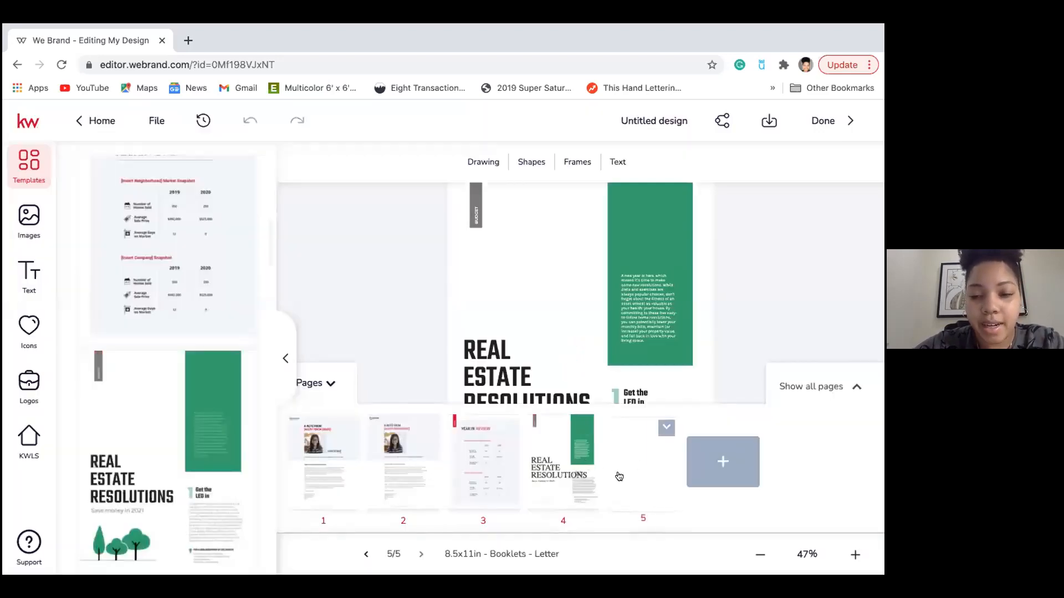
{"action": "mouse_move", "coordinate": [179, 503]}
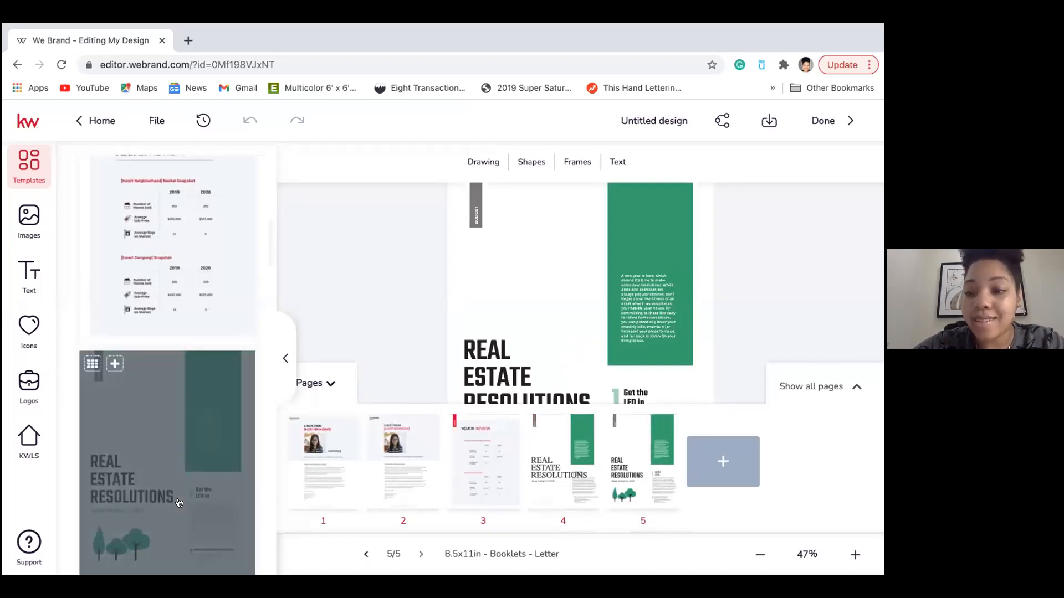
{"action": "scroll", "coordinate": [215, 370], "scroll_direction": "down", "scroll_amount": 4}
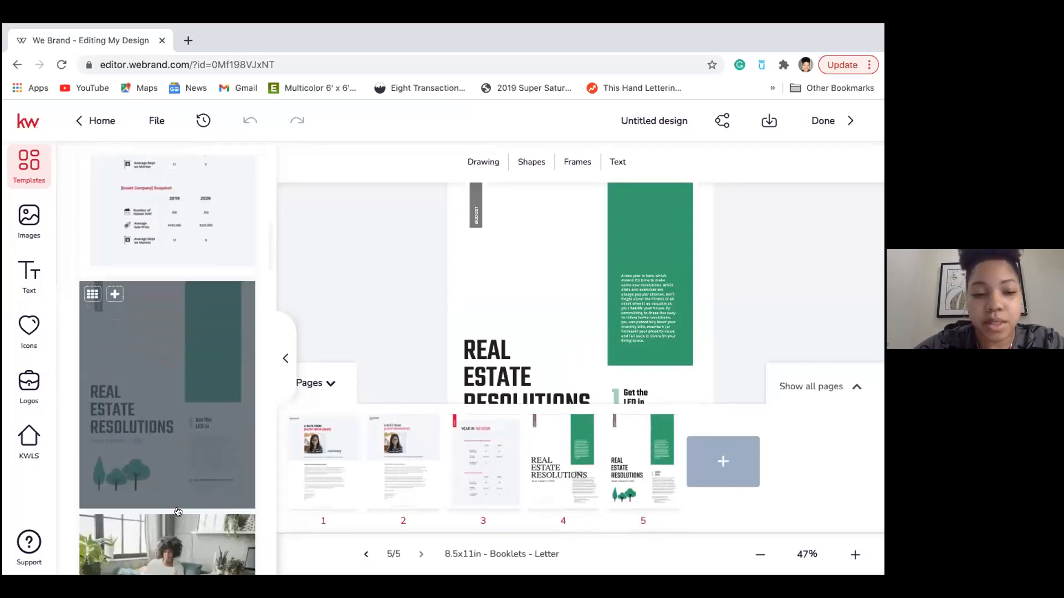
{"action": "left_click", "coordinate": [115, 396]}
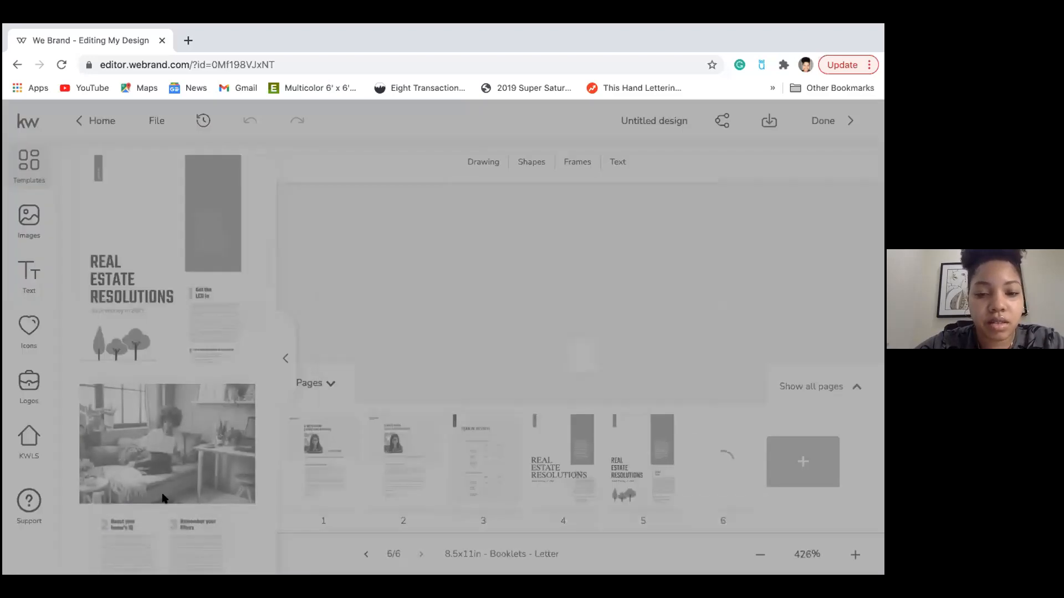
Add the Seal your sanctuary, Featured Listing and Home Maintenance pages.
{"action": "scroll", "coordinate": [163, 487], "scroll_direction": "down", "scroll_amount": 5}
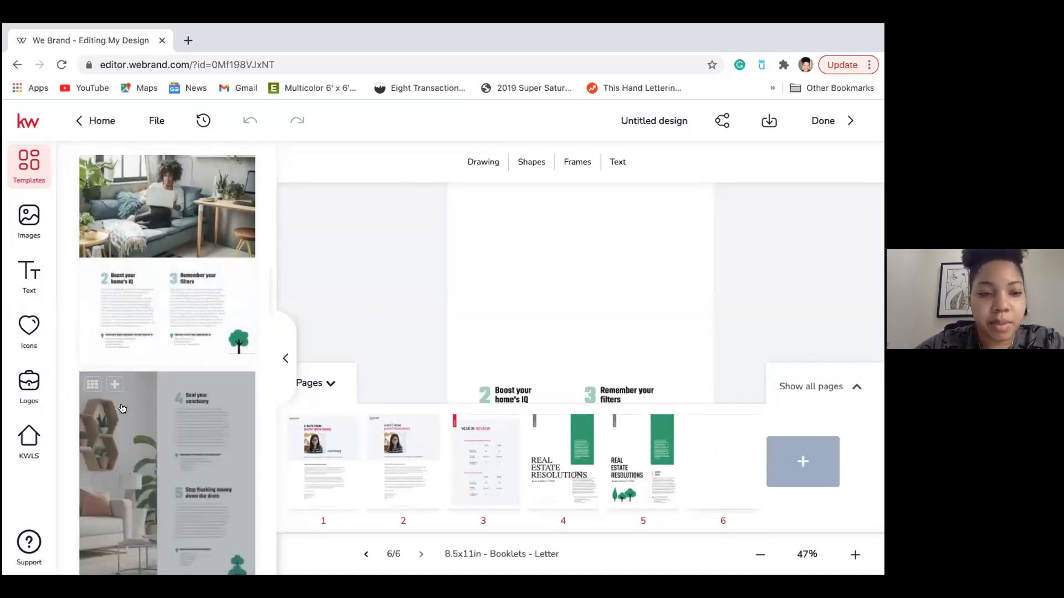
{"action": "left_click", "coordinate": [115, 386]}
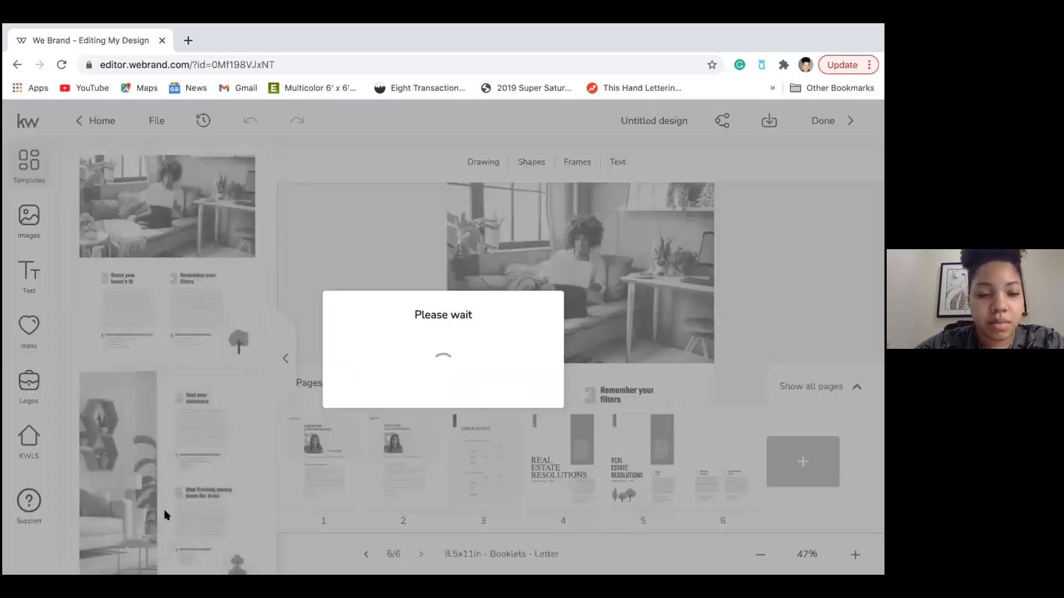
{"action": "scroll", "coordinate": [156, 388], "scroll_direction": "down", "scroll_amount": 5}
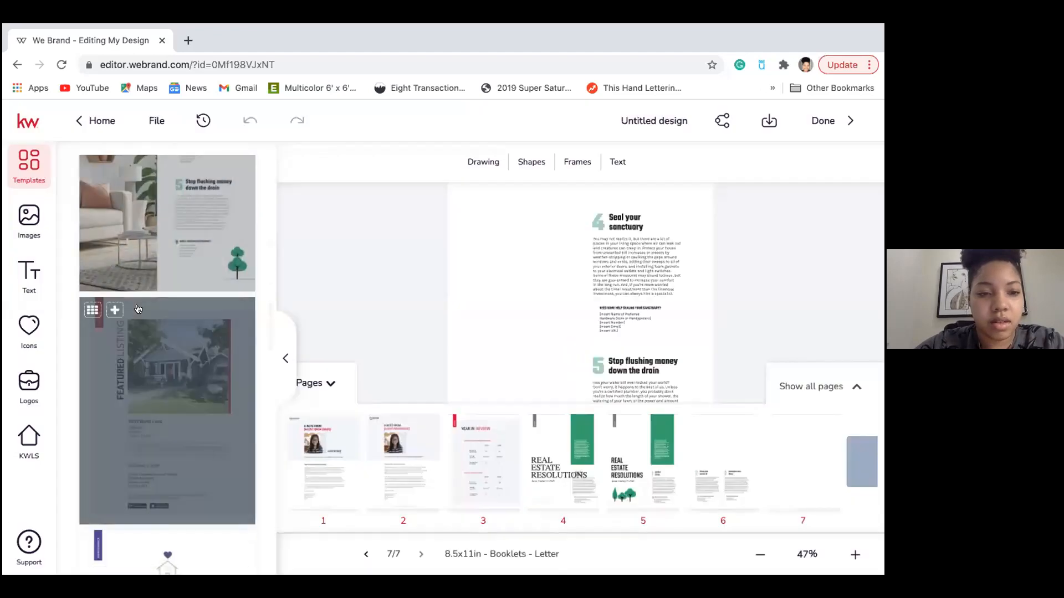
{"action": "left_click", "coordinate": [150, 440]}
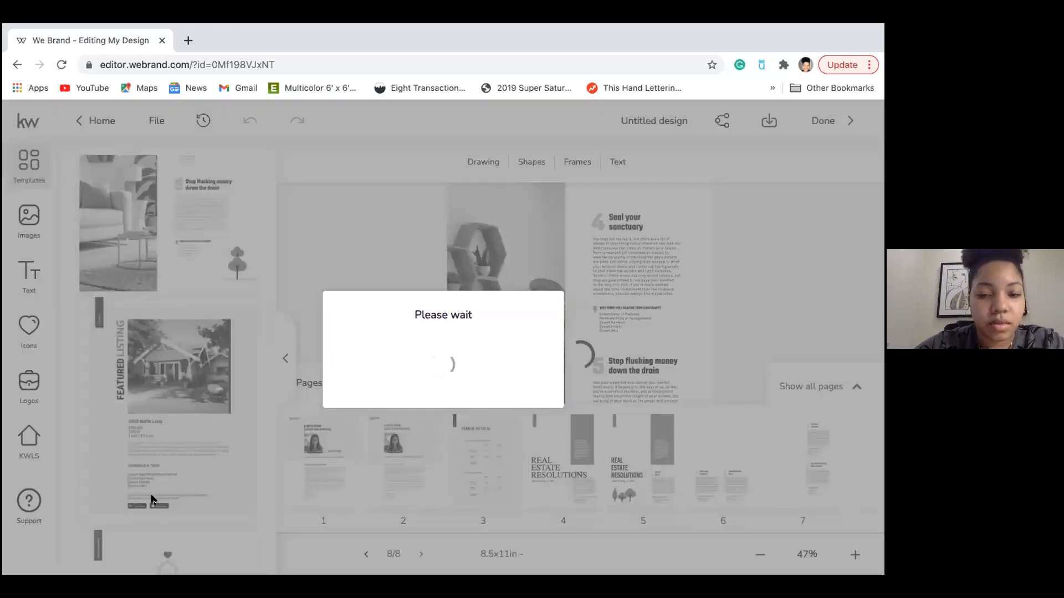
{"action": "scroll", "coordinate": [126, 448], "scroll_direction": "down", "scroll_amount": 2}
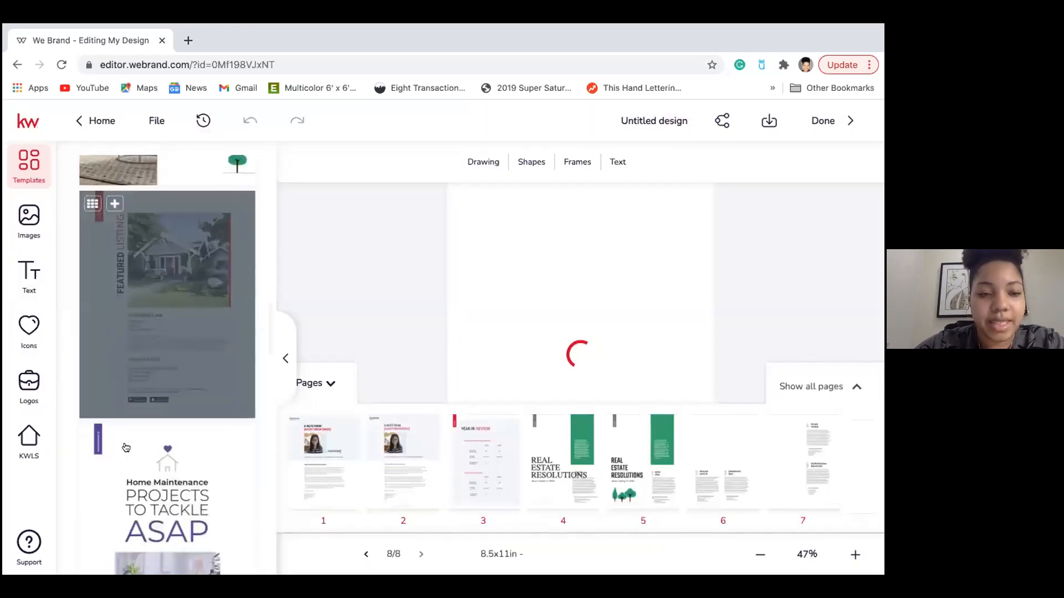
{"action": "left_click", "coordinate": [114, 437]}
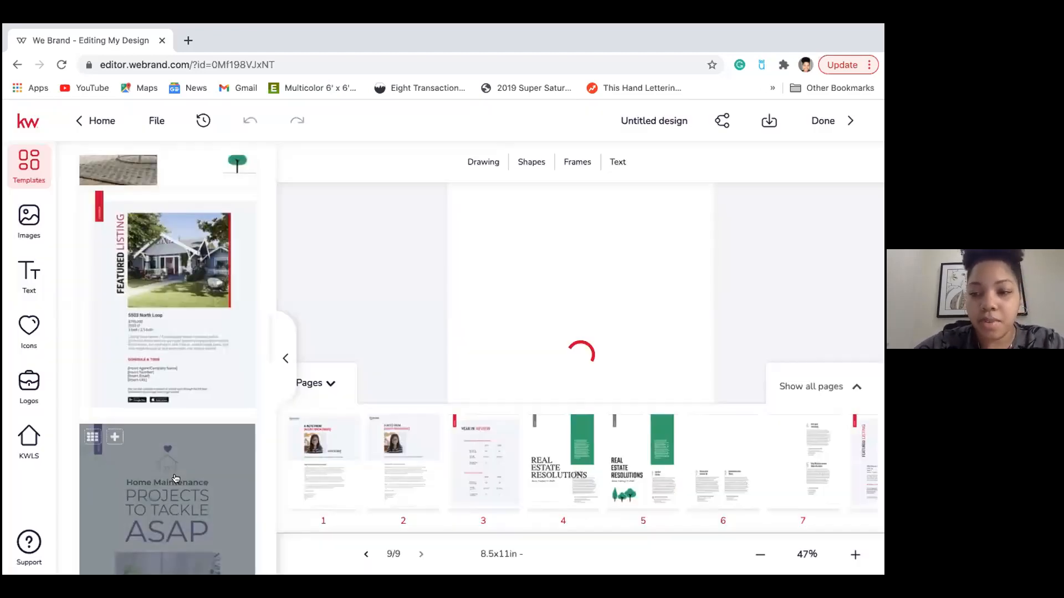
Add the Keep Your Home Happy in 2021, Real Value Real Experience and Success Stories pages.
{"action": "scroll", "coordinate": [172, 480], "scroll_direction": "down", "scroll_amount": 2}
{"action": "scroll", "coordinate": [172, 480], "scroll_direction": "down", "scroll_amount": 3}
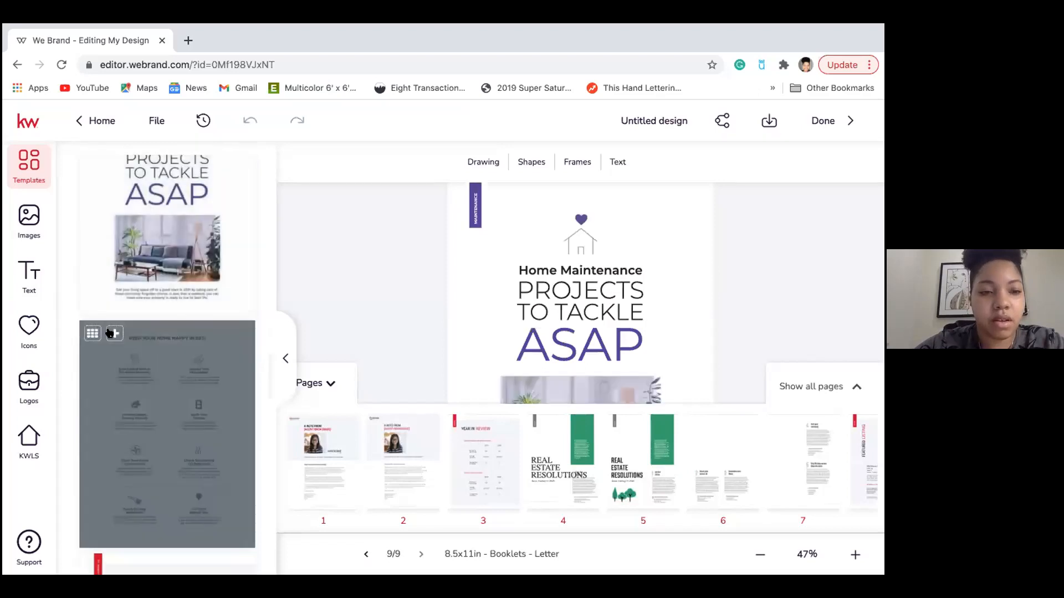
{"action": "left_click", "coordinate": [115, 333]}
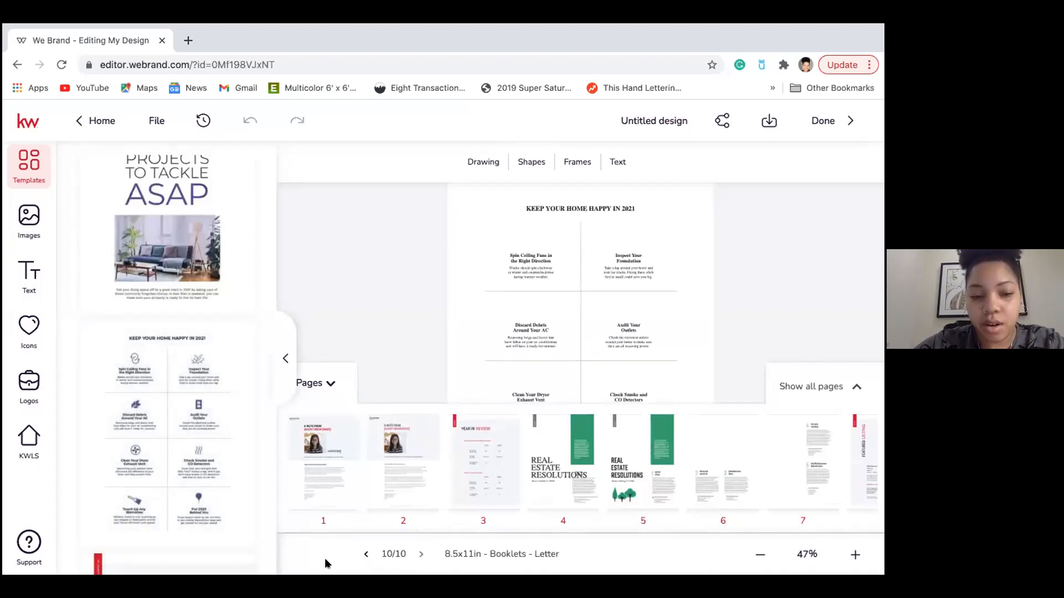
{"action": "scroll", "coordinate": [216, 498], "scroll_direction": "down", "scroll_amount": 3}
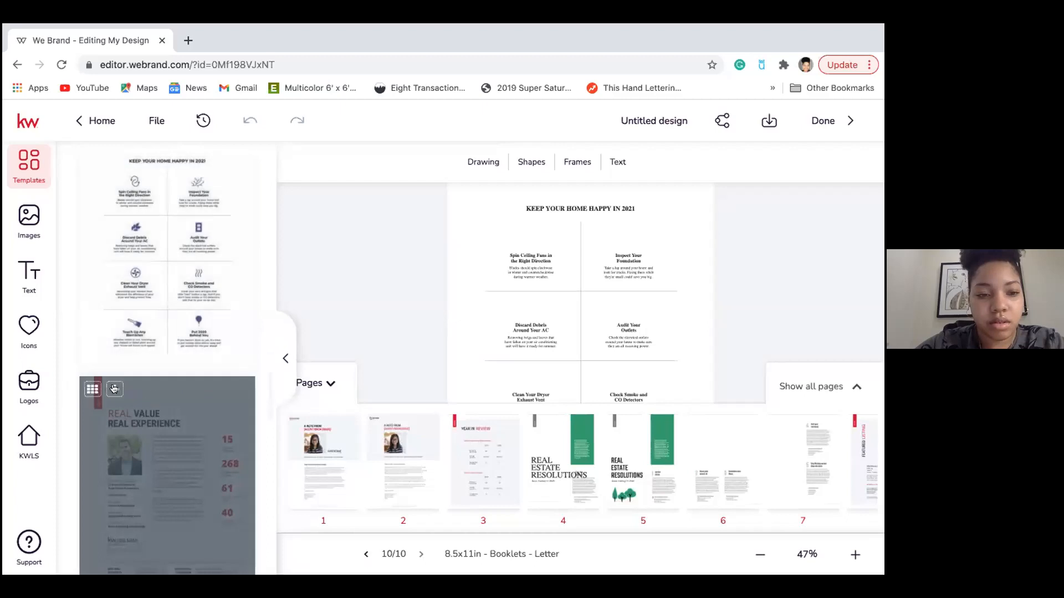
{"action": "left_click", "coordinate": [165, 443]}
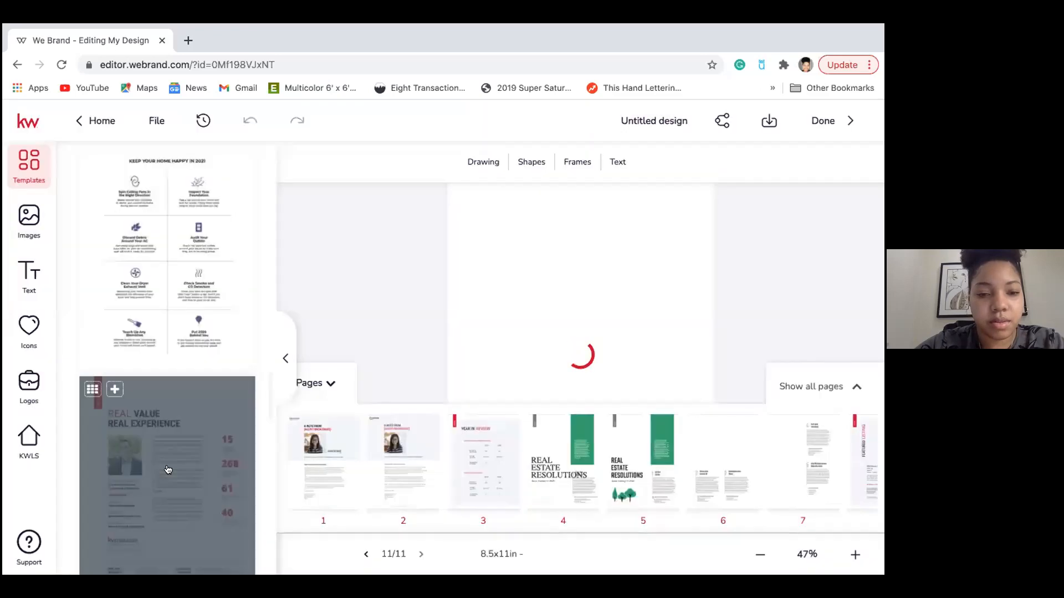
{"action": "scroll", "coordinate": [166, 443], "scroll_direction": "down", "scroll_amount": 4}
{"action": "left_click", "coordinate": [116, 327]}
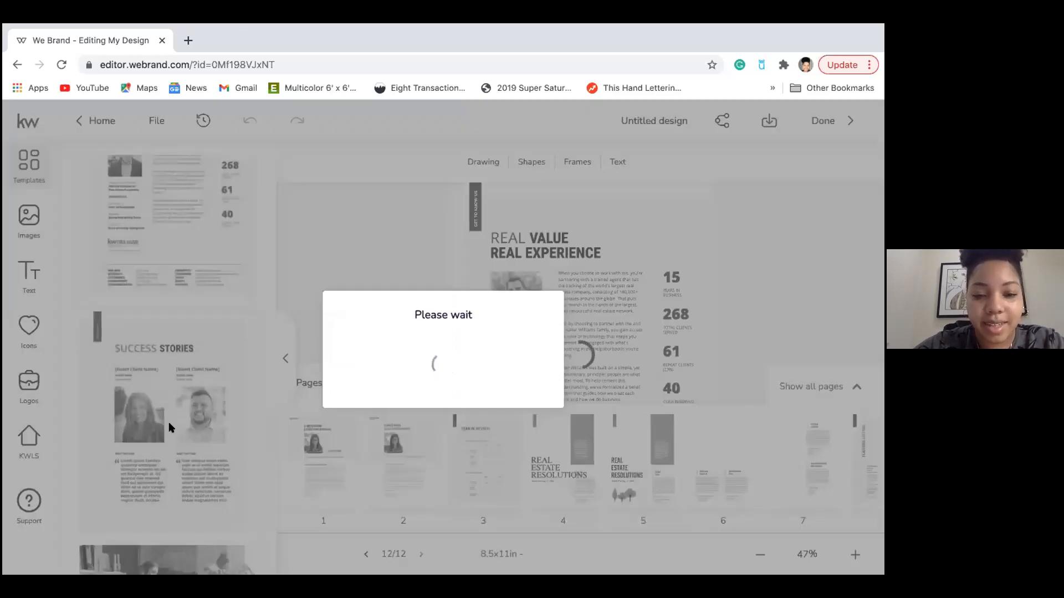
Add the Say Goodbye to Winter Blues, next winter tips and Chase the daylight pages.
{"action": "scroll", "coordinate": [169, 427], "scroll_direction": "down", "scroll_amount": 2}
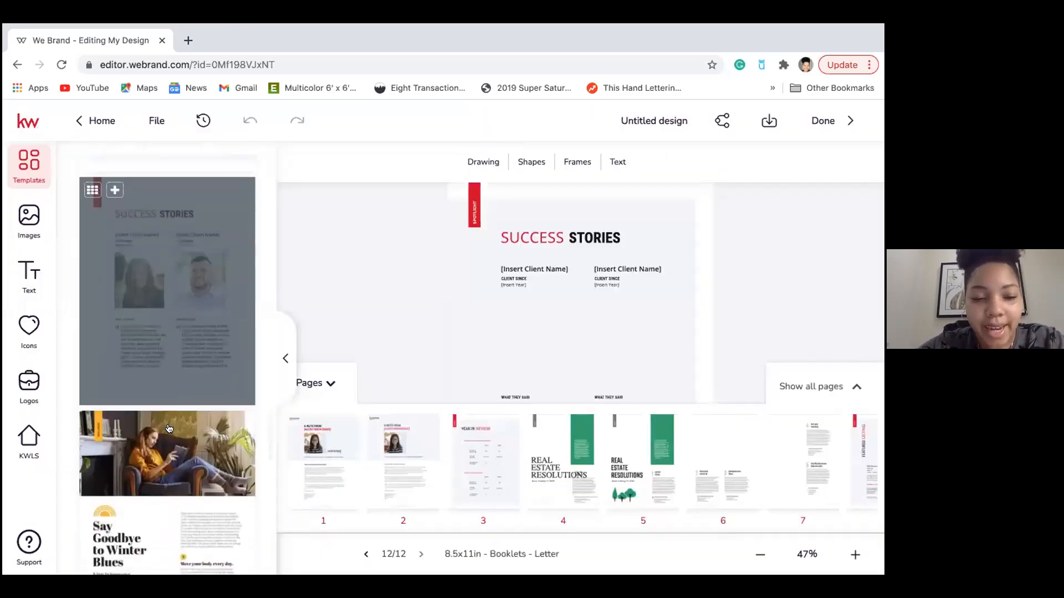
{"action": "mouse_move", "coordinate": [113, 424]}
{"action": "left_click", "coordinate": [148, 516]}
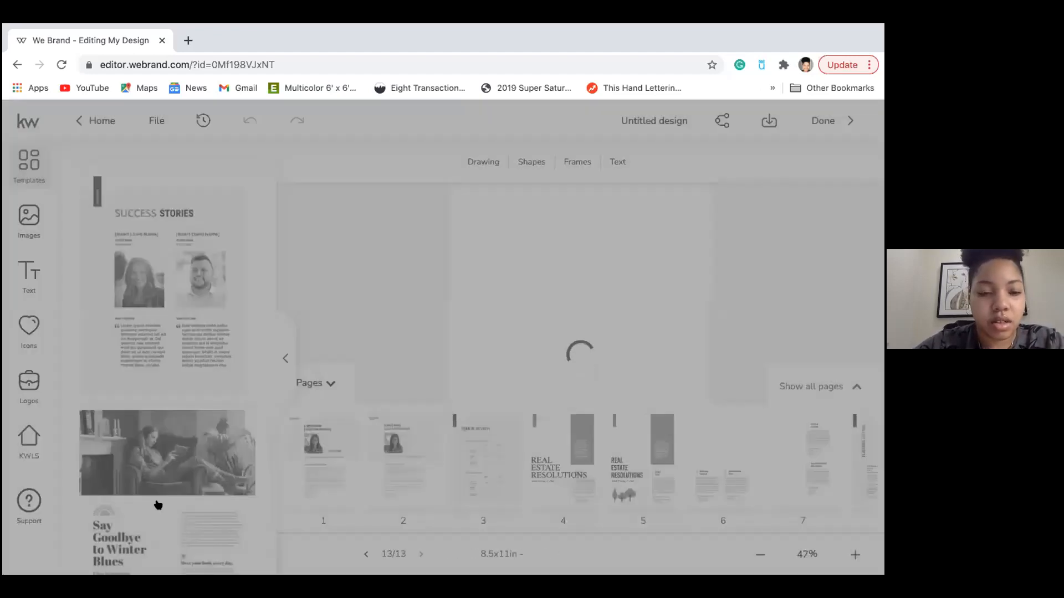
{"action": "scroll", "coordinate": [133, 499], "scroll_direction": "down", "scroll_amount": 3}
{"action": "left_click", "coordinate": [109, 495]}
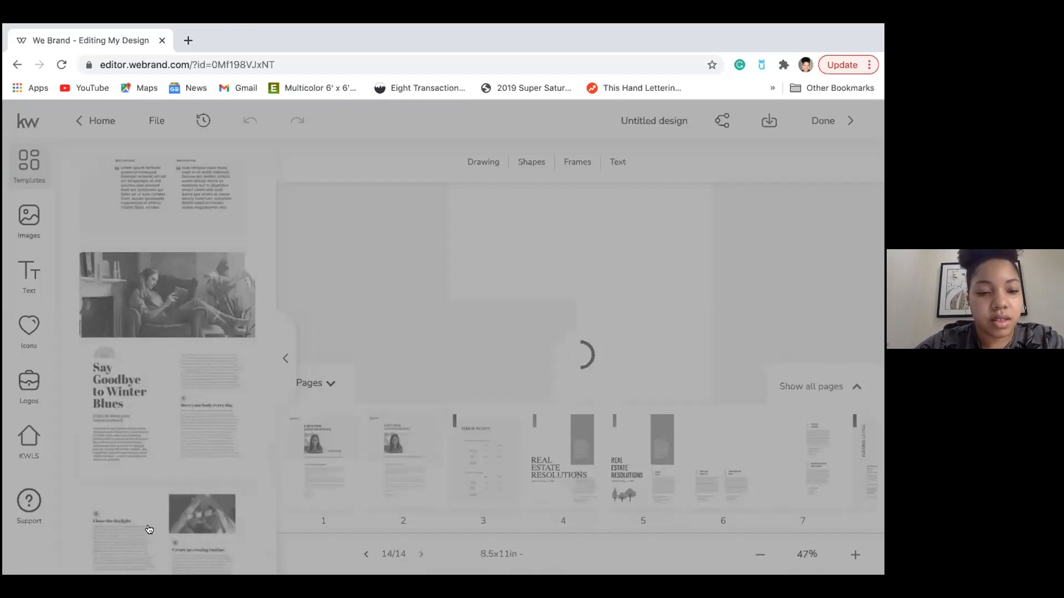
{"action": "scroll", "coordinate": [149, 530], "scroll_direction": "down", "scroll_amount": 2}
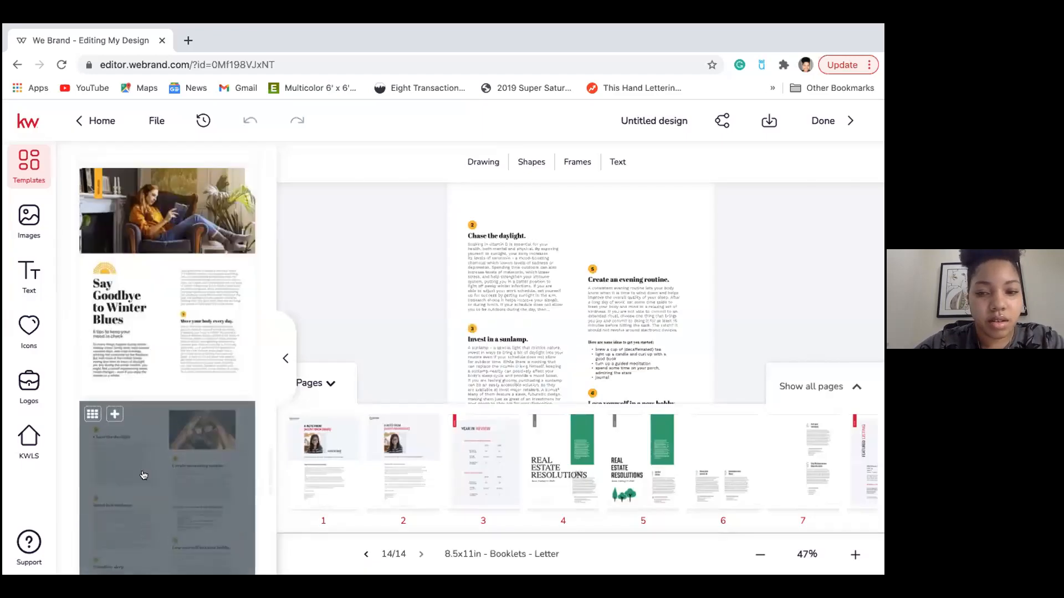
{"action": "scroll", "coordinate": [143, 475], "scroll_direction": "down", "scroll_amount": 2}
{"action": "left_click", "coordinate": [114, 355]}
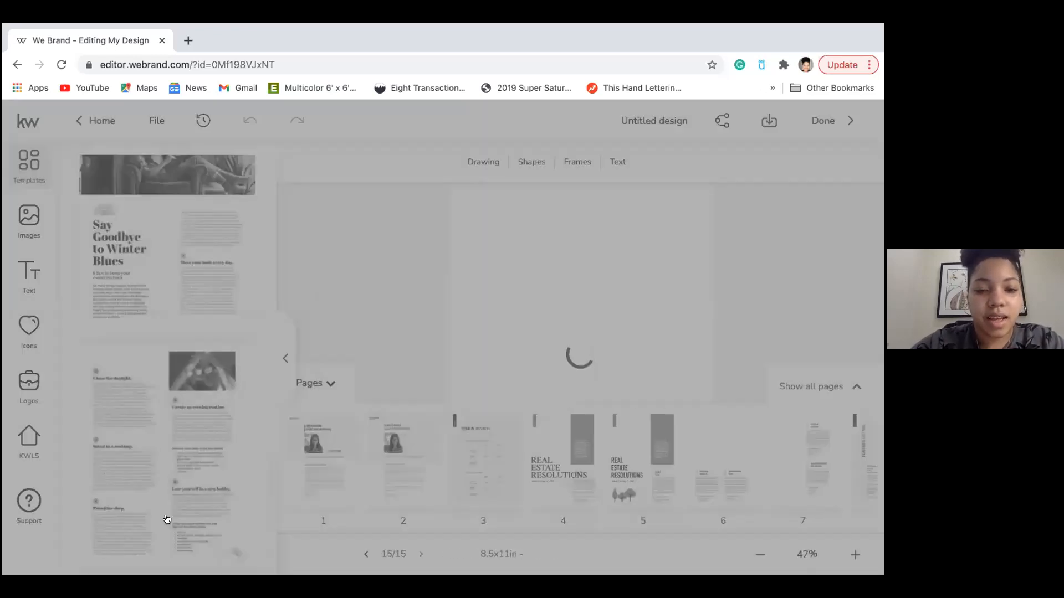
Add the Hottest Winter Listings, Ask an Agent and Stay In. Search On. pages.
{"action": "scroll", "coordinate": [167, 519], "scroll_direction": "down", "scroll_amount": 3}
{"action": "scroll", "coordinate": [167, 519], "scroll_direction": "down", "scroll_amount": 3}
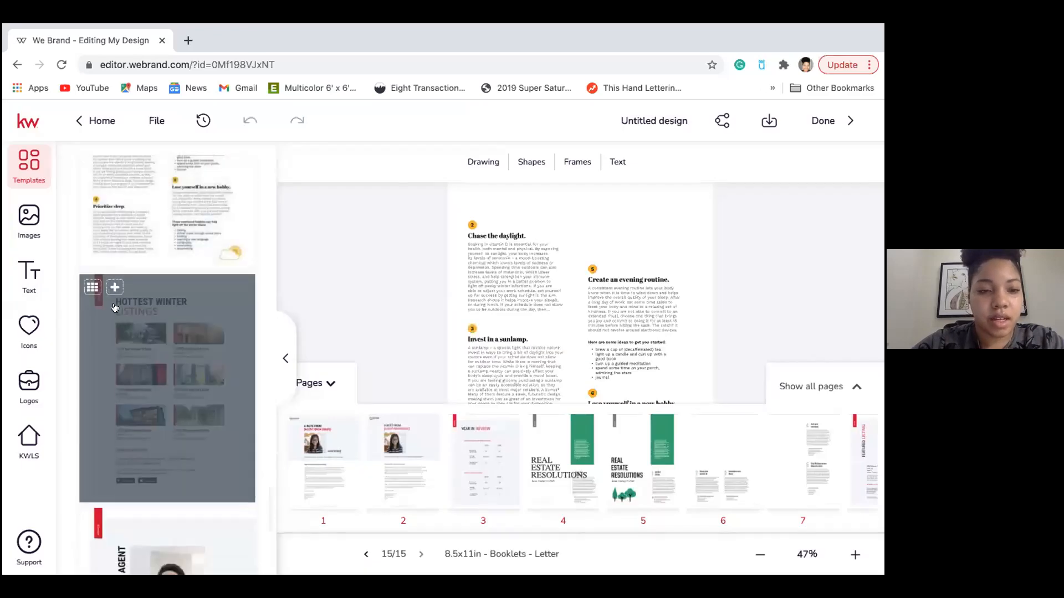
{"action": "left_click", "coordinate": [118, 329]}
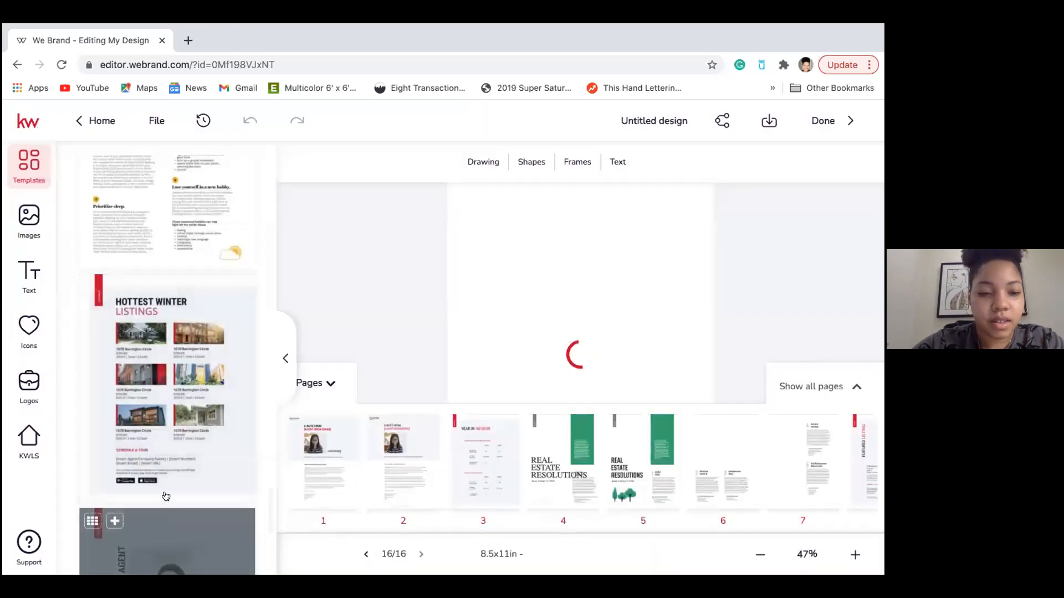
{"action": "scroll", "coordinate": [161, 493], "scroll_direction": "down", "scroll_amount": 5}
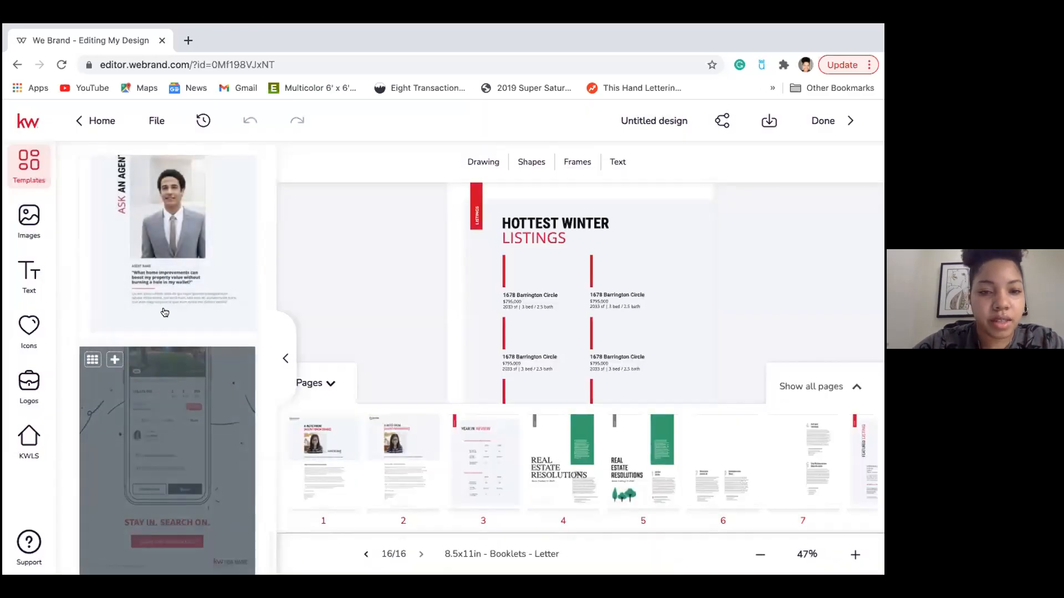
{"action": "scroll", "coordinate": [137, 279], "scroll_direction": "up", "scroll_amount": 2}
{"action": "left_click", "coordinate": [114, 209]}
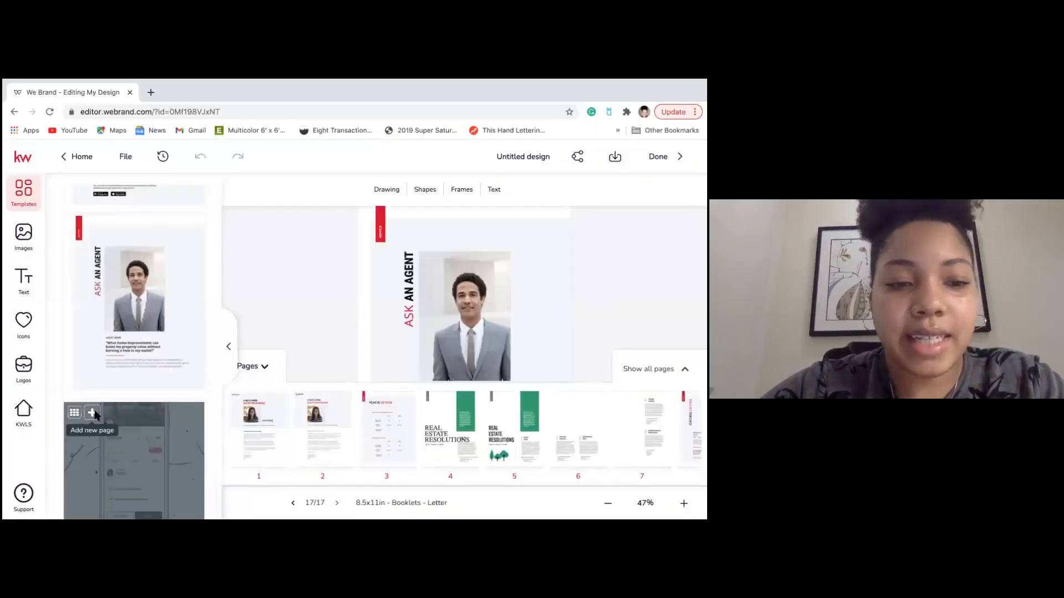
{"action": "left_click", "coordinate": [92, 414]}
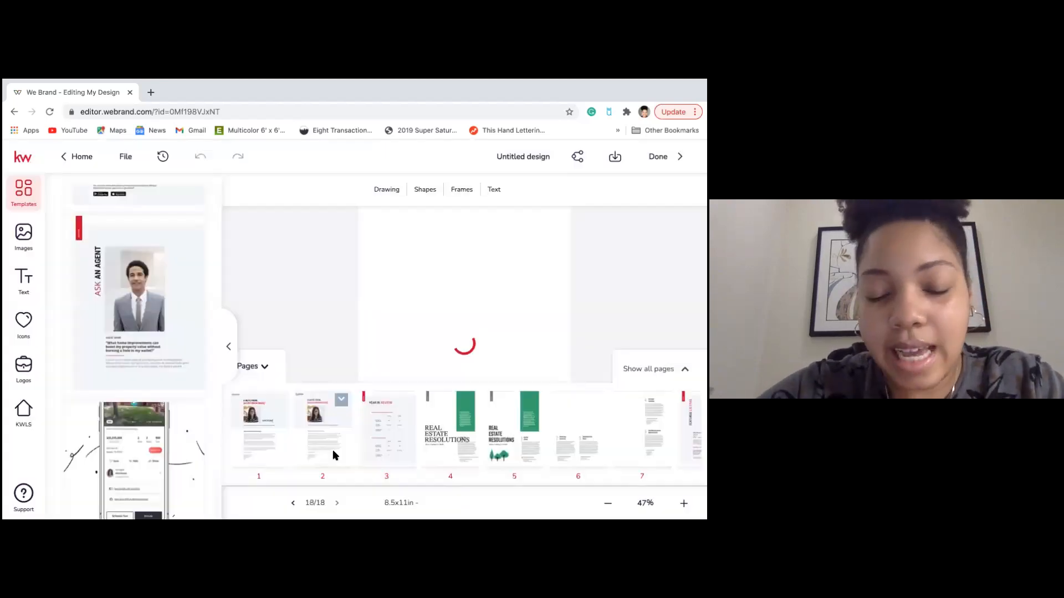
Delete the blank first page so the 17-page booklet opens with the letter layout.
{"action": "mouse_move", "coordinate": [277, 409]}
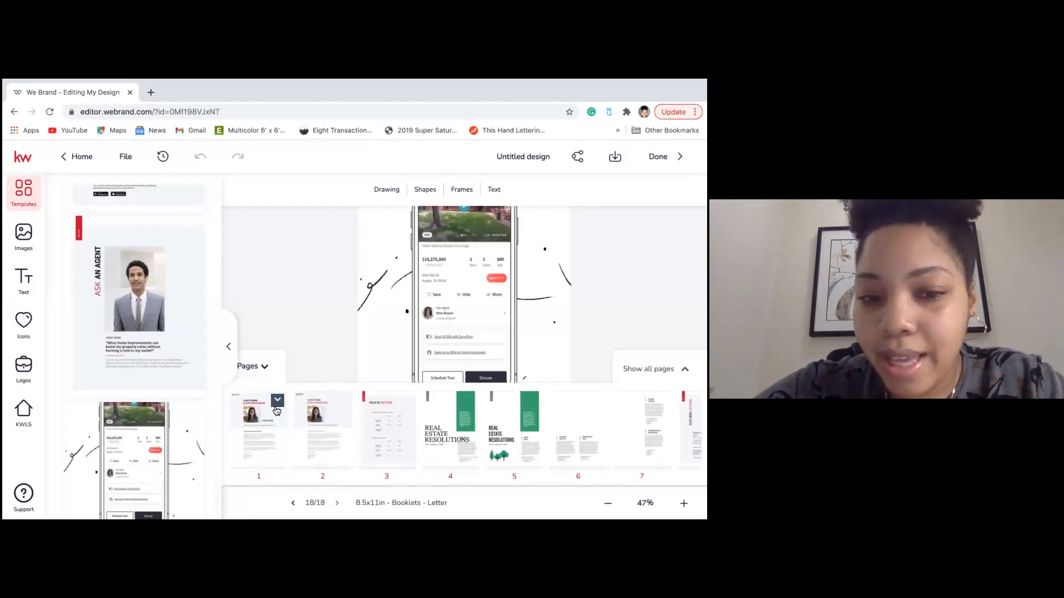
{"action": "left_click", "coordinate": [260, 366]}
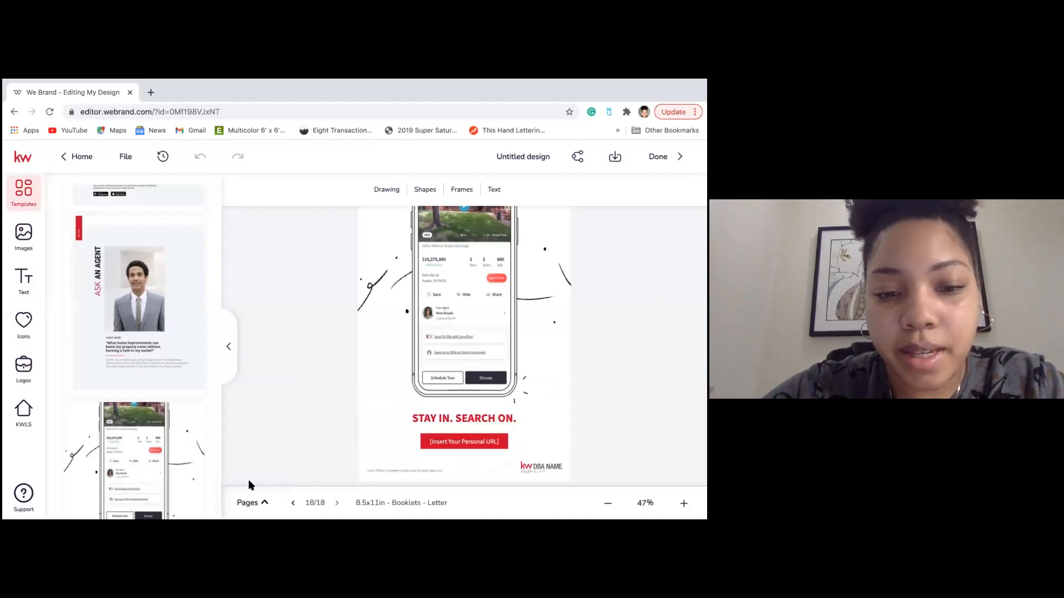
{"action": "left_click", "coordinate": [247, 500]}
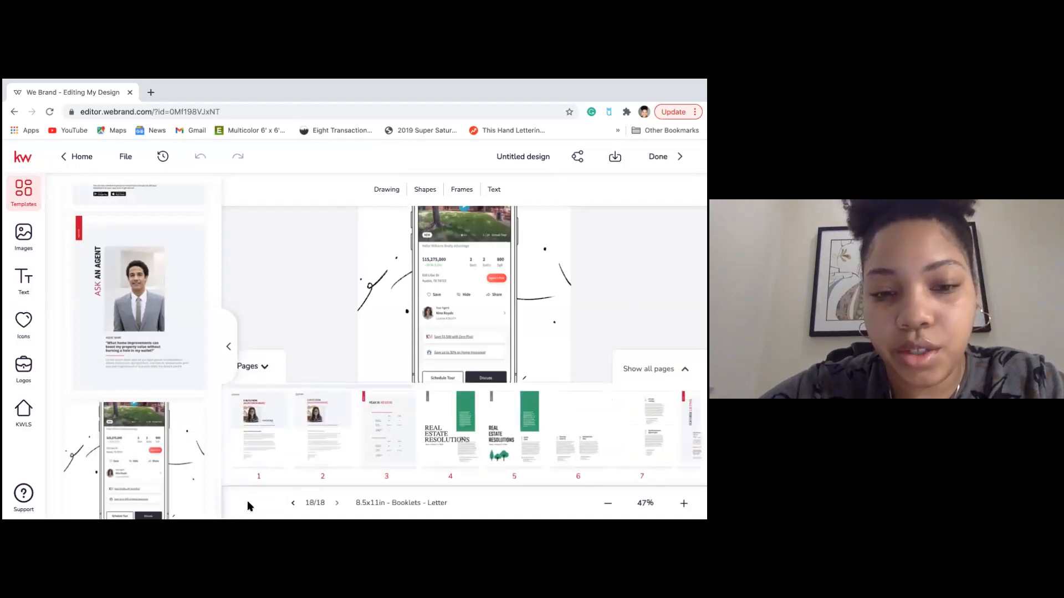
{"action": "mouse_move", "coordinate": [276, 414]}
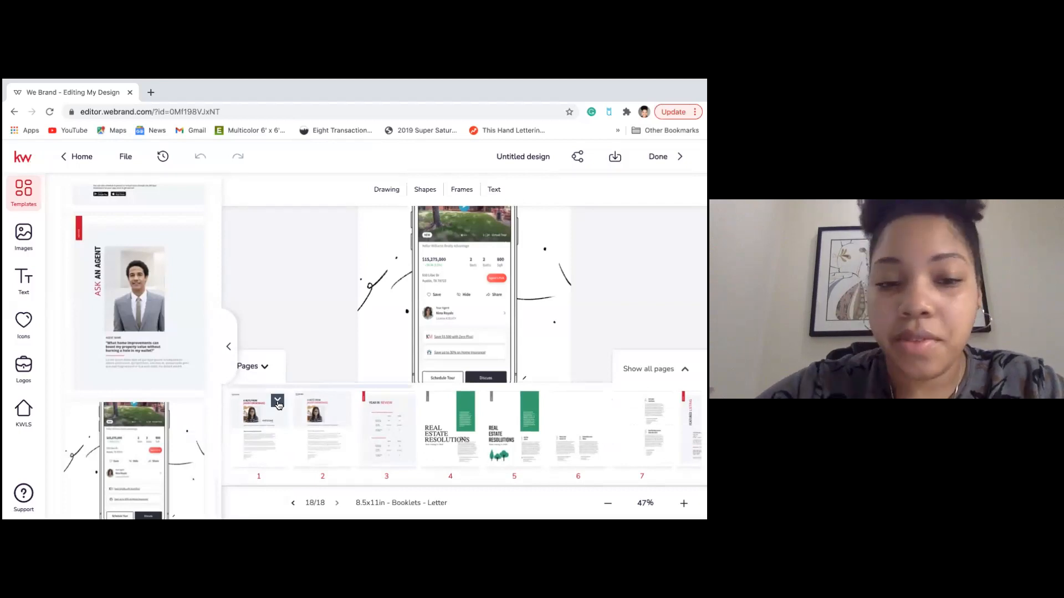
{"action": "left_click", "coordinate": [278, 402]}
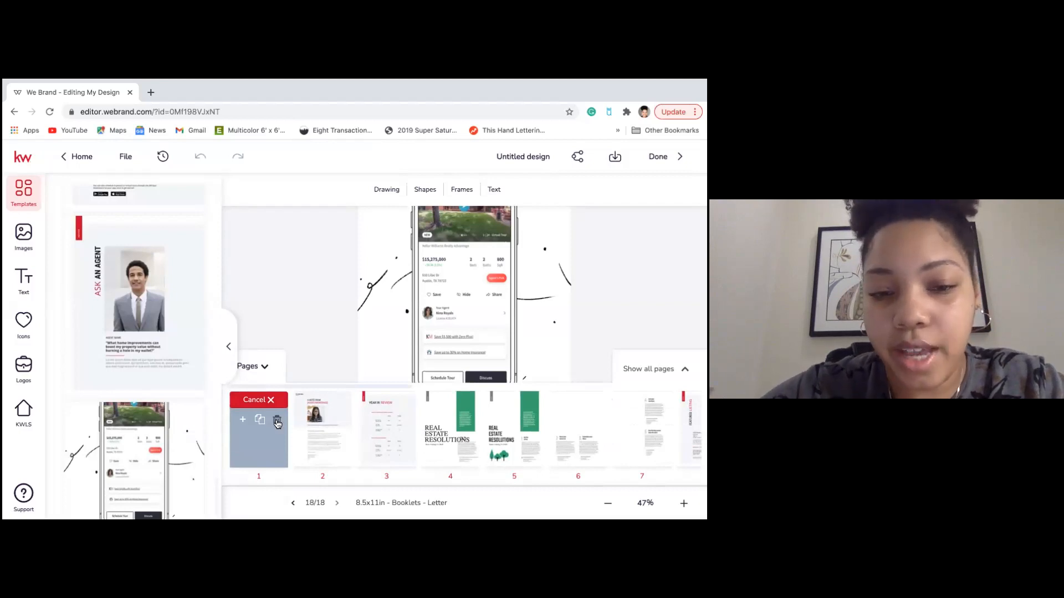
{"action": "left_click", "coordinate": [277, 422]}
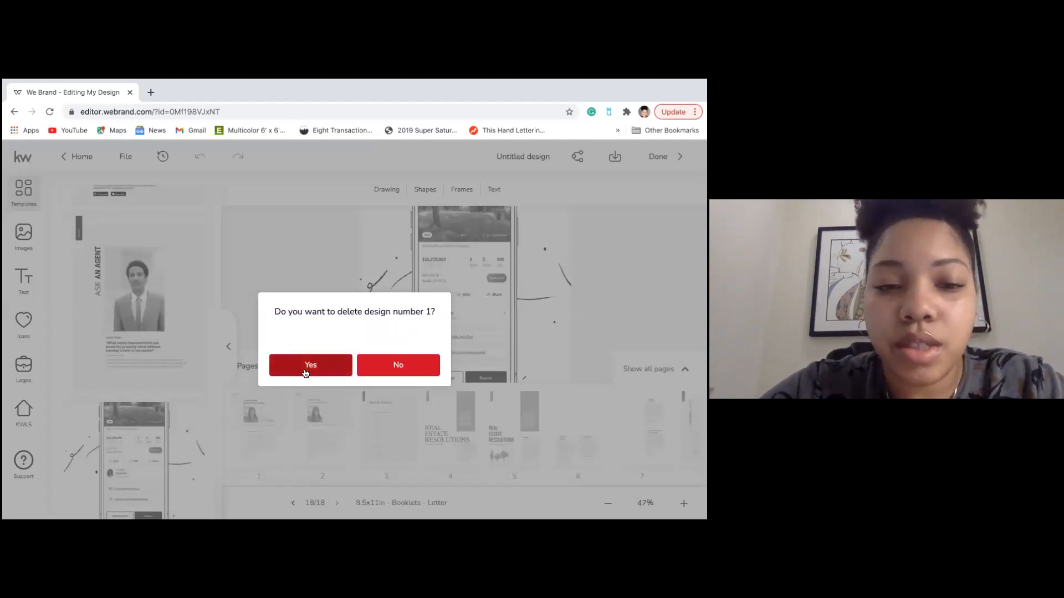
{"action": "left_click", "coordinate": [305, 374]}
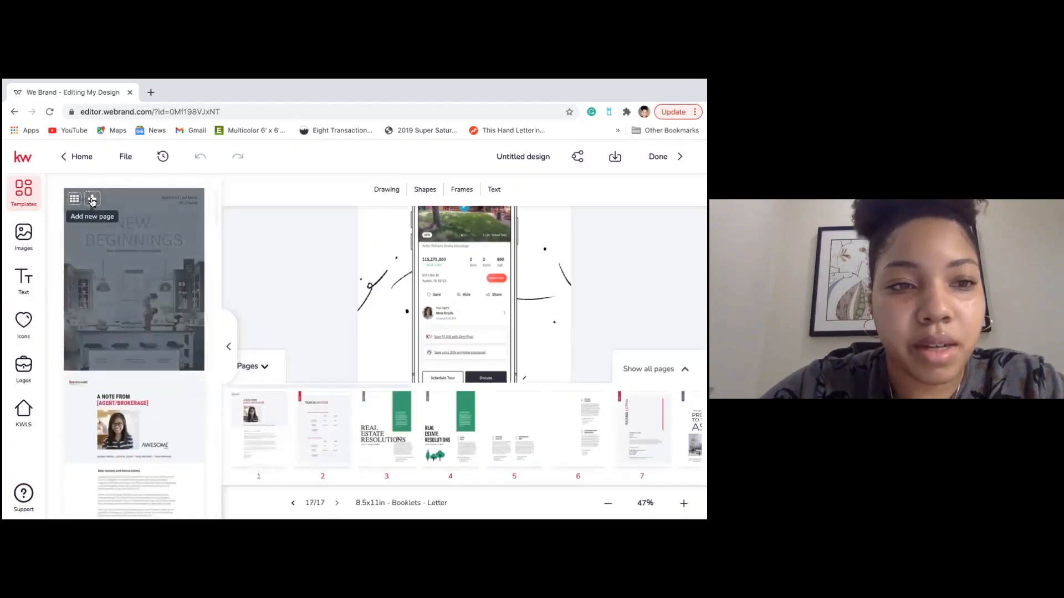
Add the New Beginnings cover page, collapse the page strip, and select the cover logo.
{"action": "left_click", "coordinate": [92, 200]}
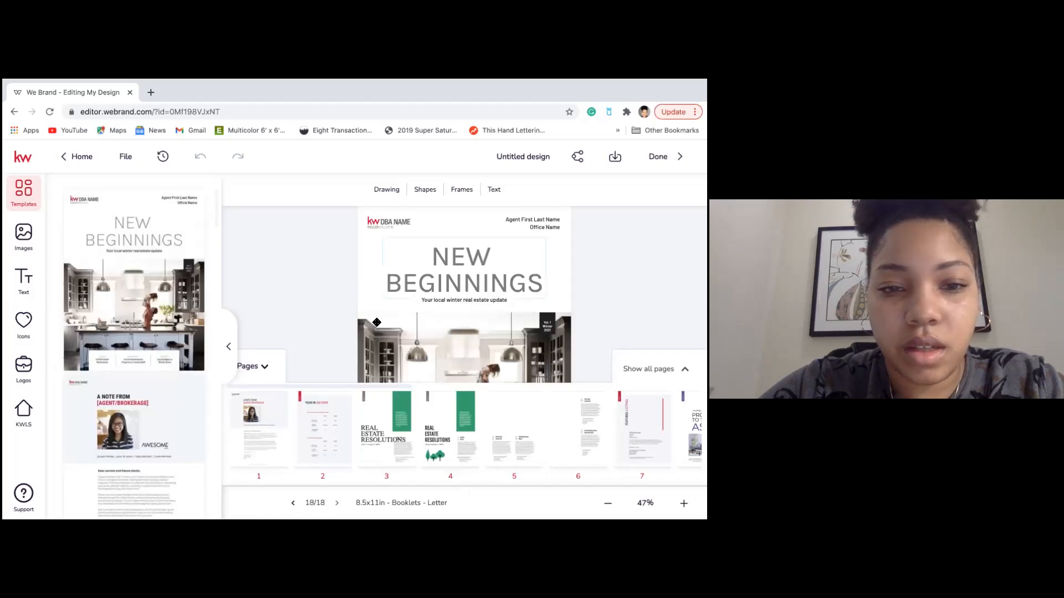
{"action": "left_click", "coordinate": [266, 364]}
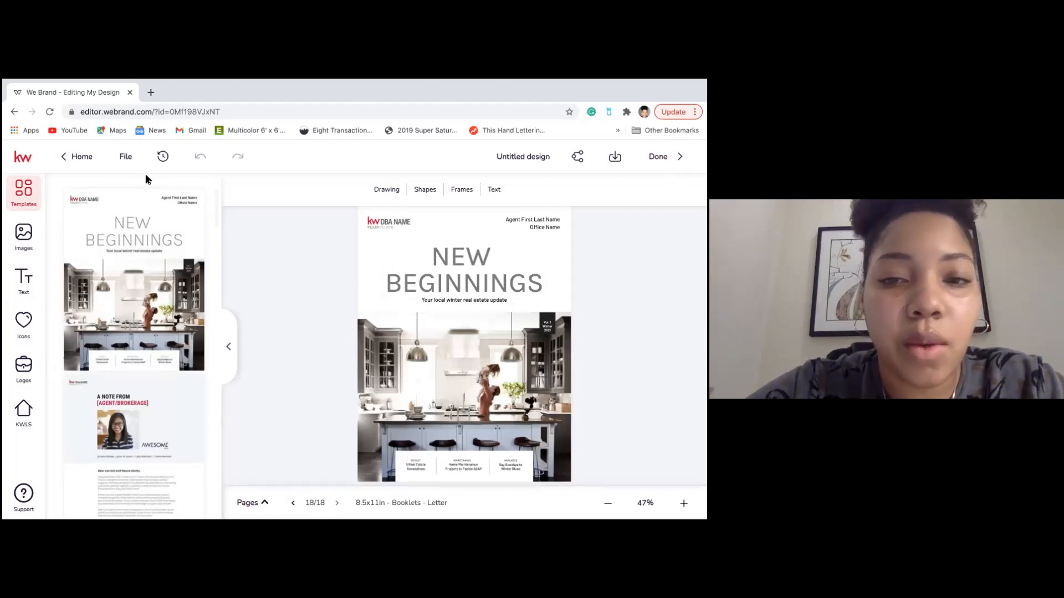
{"action": "left_click", "coordinate": [389, 223]}
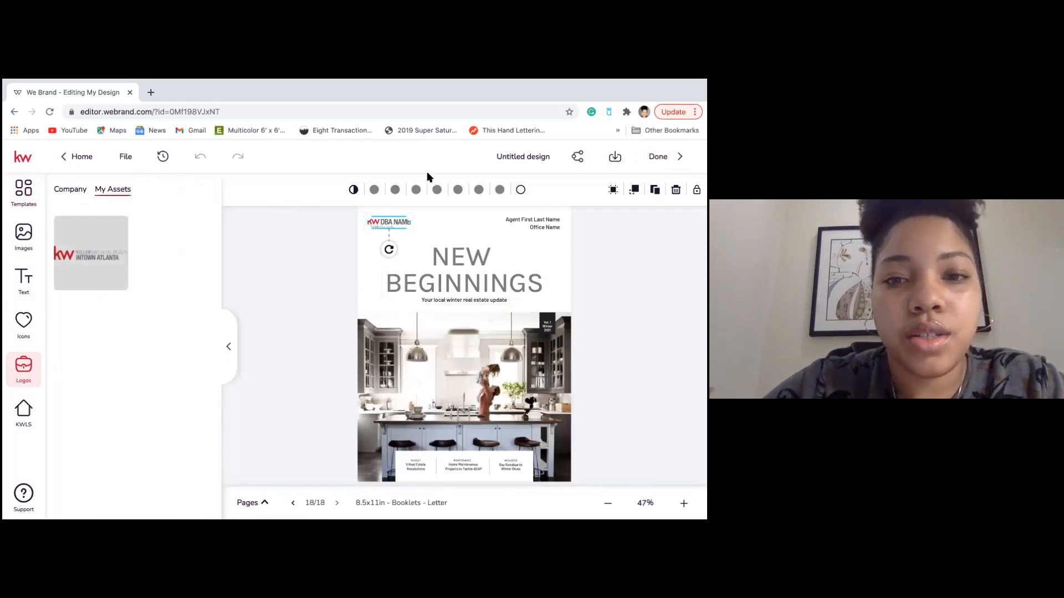
Swap the top-left DBA Name logo for the Keller Williams Intown Atlanta logo from My Assets.
{"action": "left_click", "coordinate": [452, 227]}
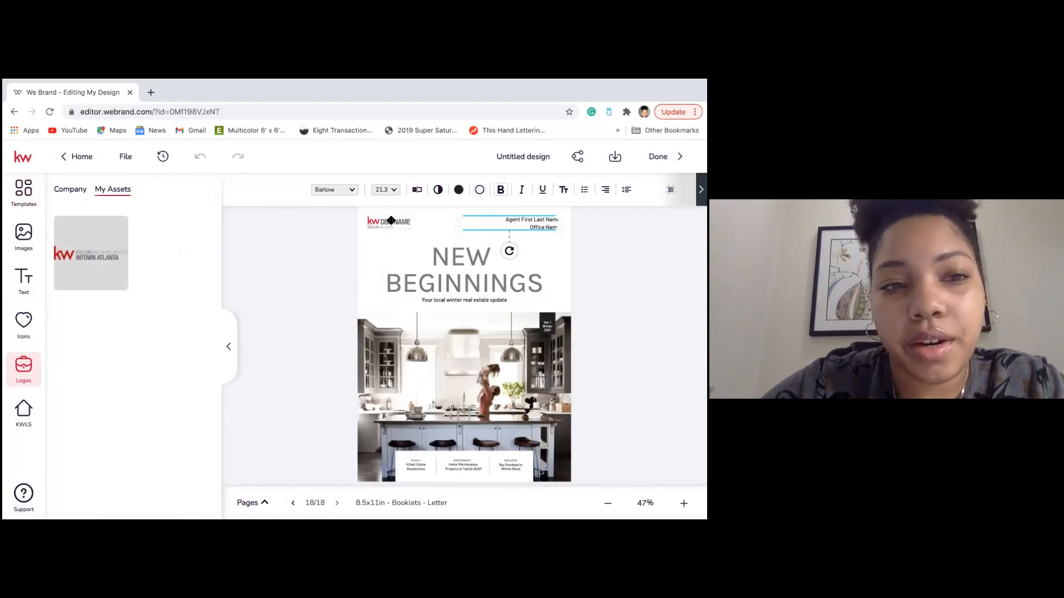
{"action": "left_click", "coordinate": [392, 221]}
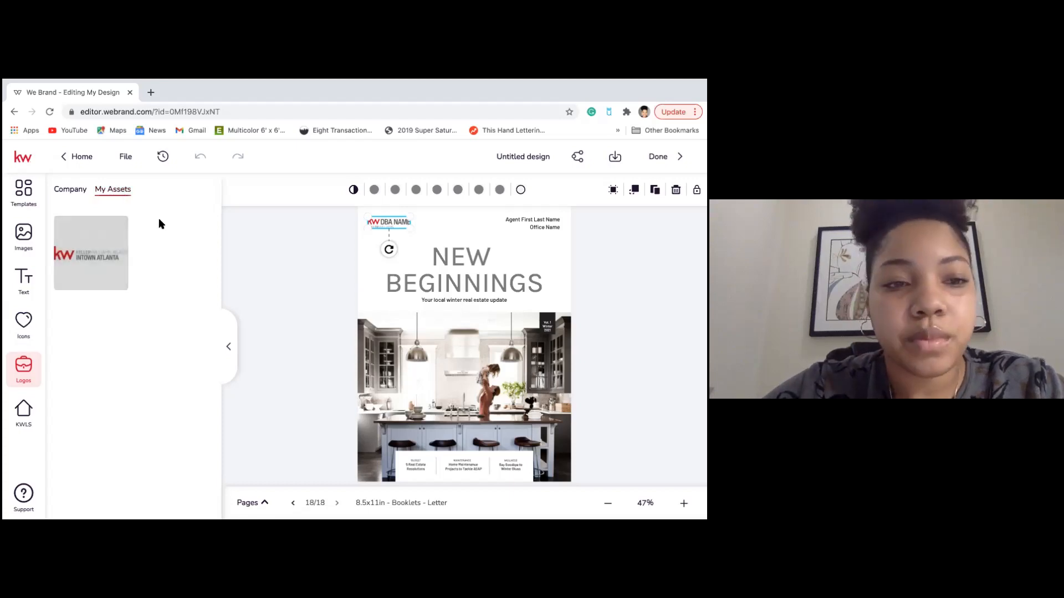
{"action": "mouse_move", "coordinate": [90, 233]}
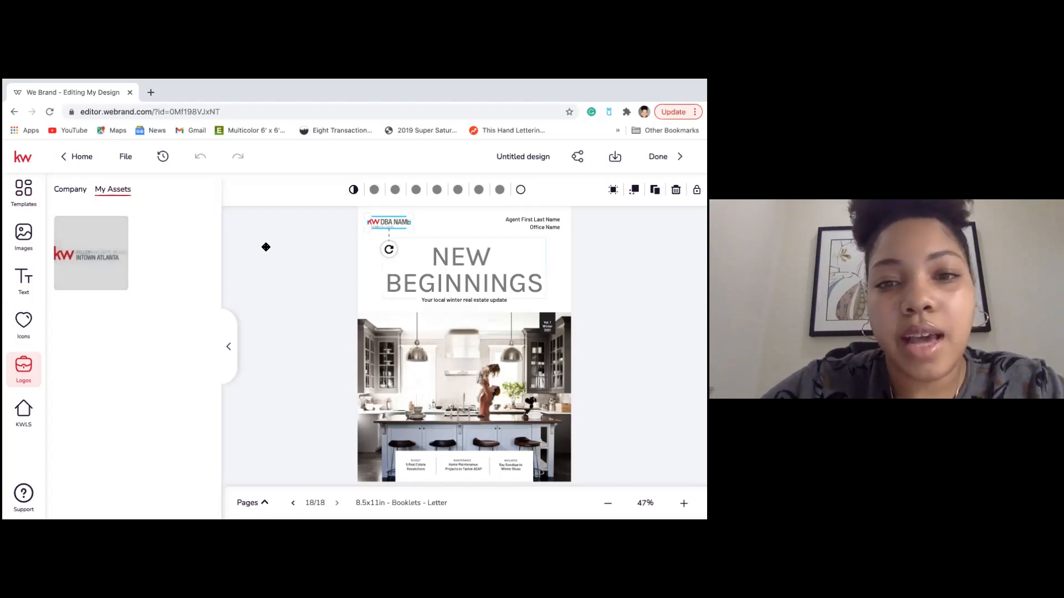
{"action": "left_click", "coordinate": [392, 222]}
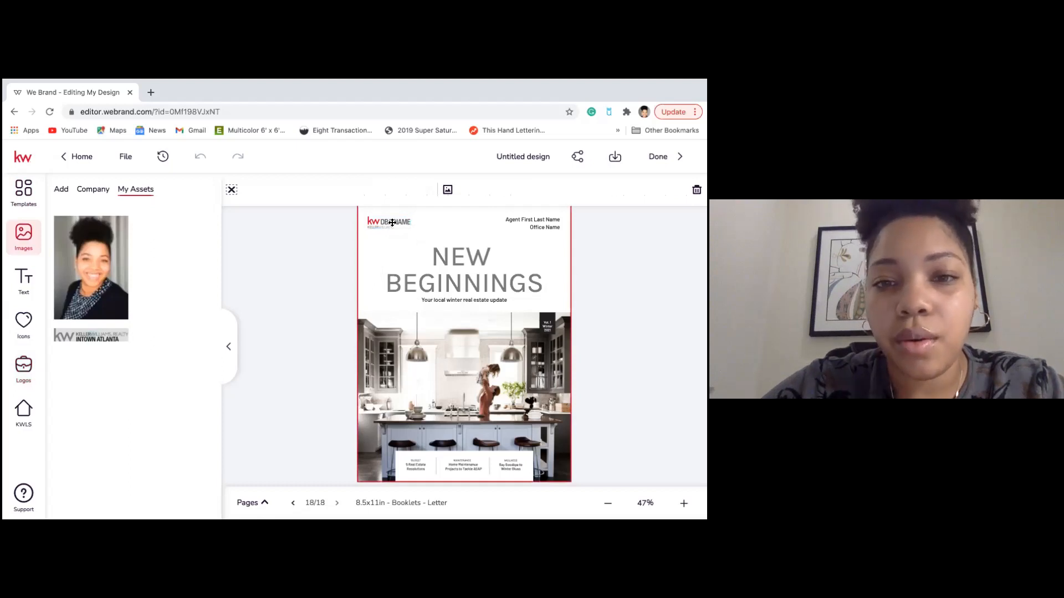
{"action": "left_click", "coordinate": [393, 223]}
{"action": "mouse_move", "coordinate": [103, 249]}
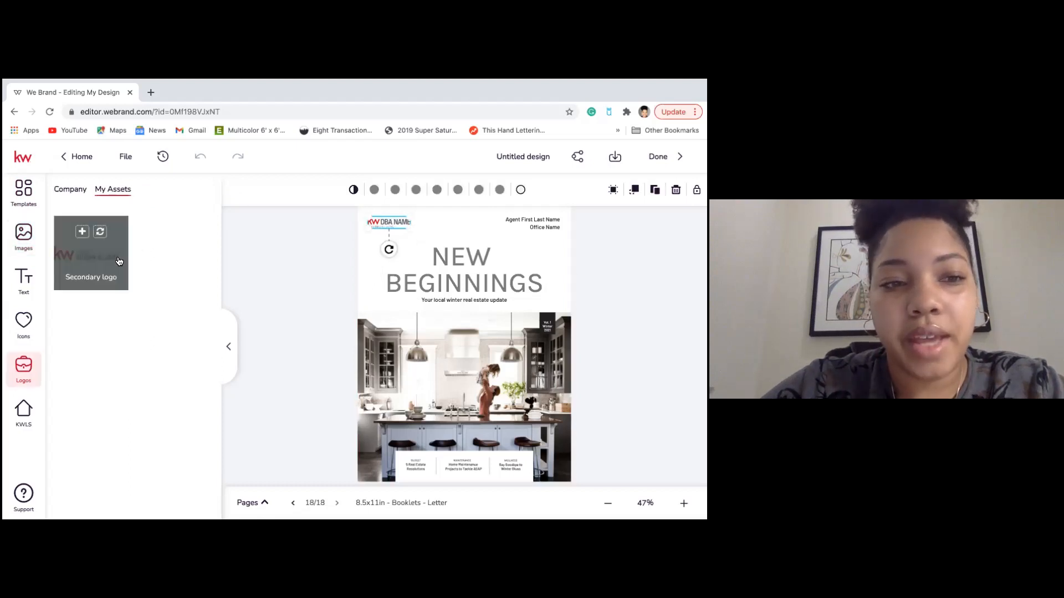
{"action": "left_click", "coordinate": [100, 235]}
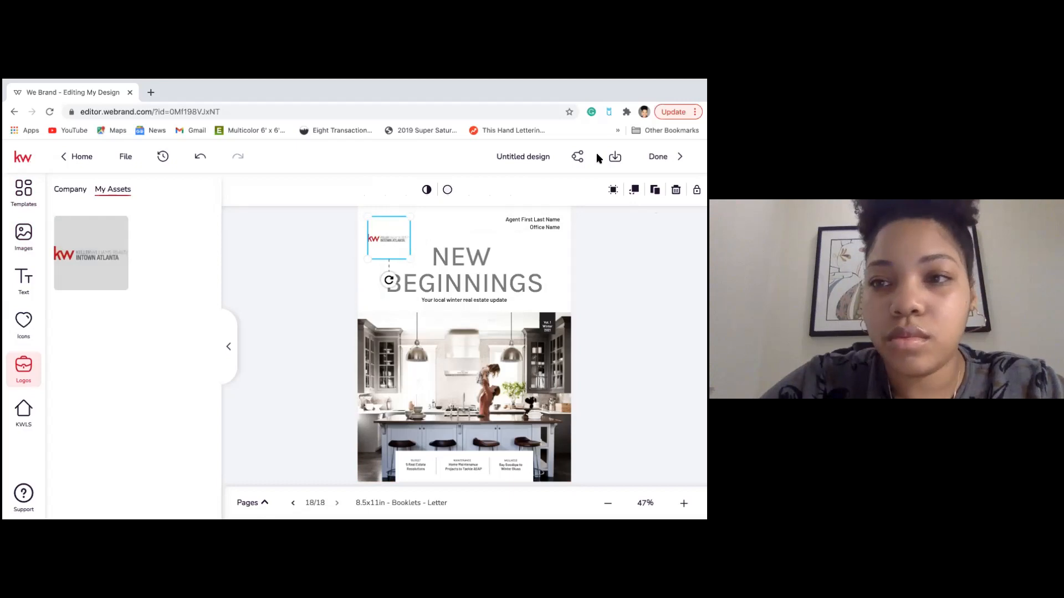
Open the top-right agent name and office header block in the larger text editor.
{"action": "left_click", "coordinate": [509, 231]}
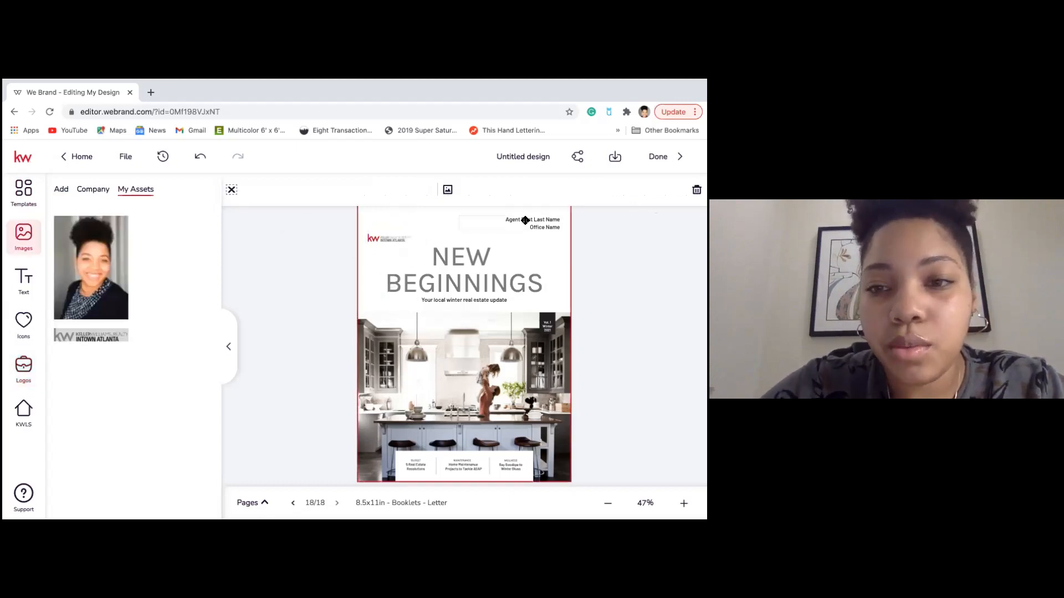
{"action": "left_click", "coordinate": [525, 220]}
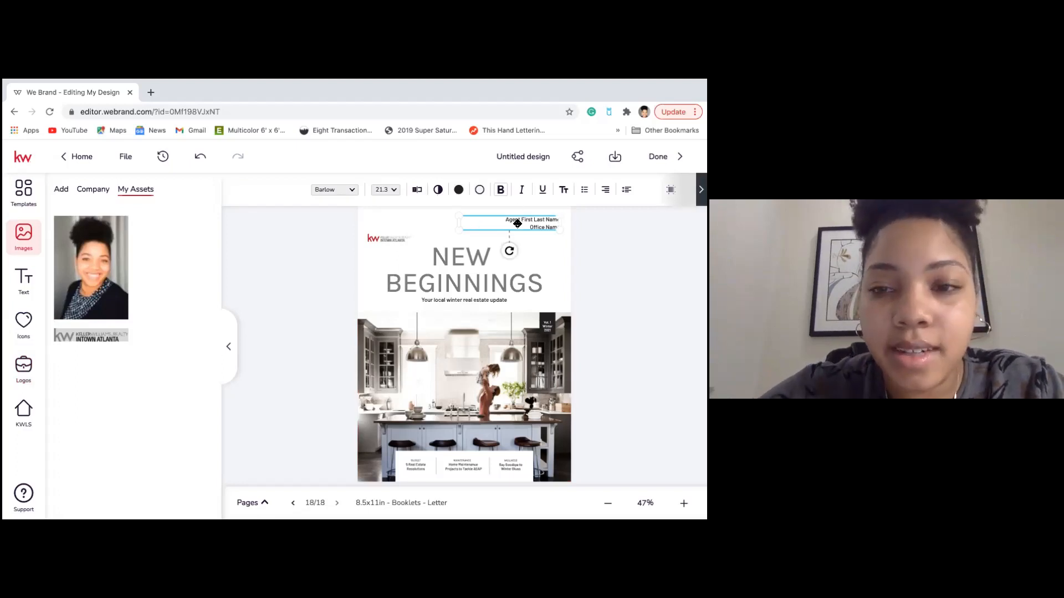
{"action": "double_click", "coordinate": [517, 220]}
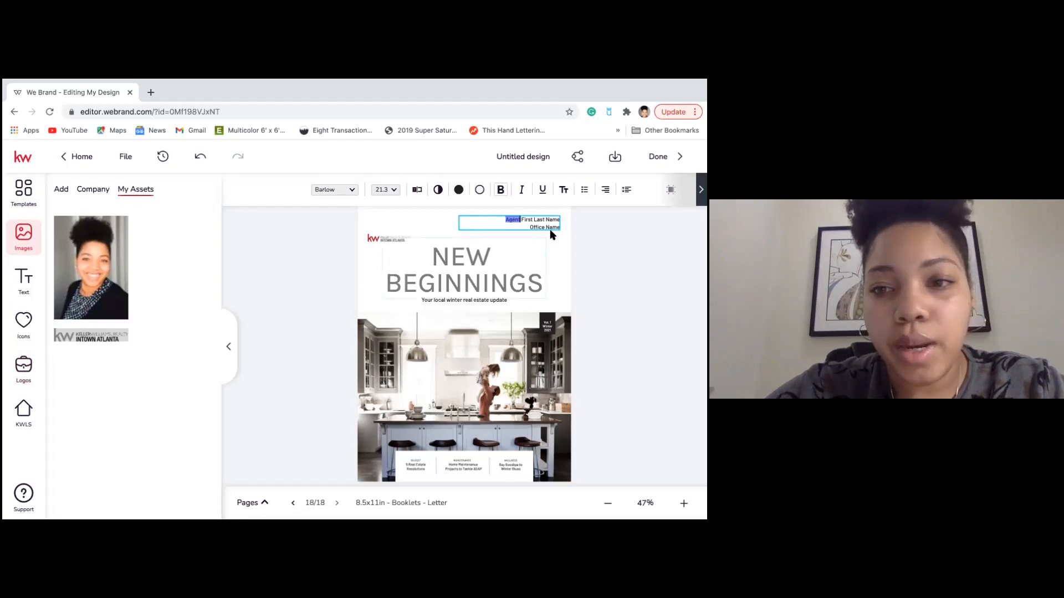
{"action": "left_click", "coordinate": [519, 222]}
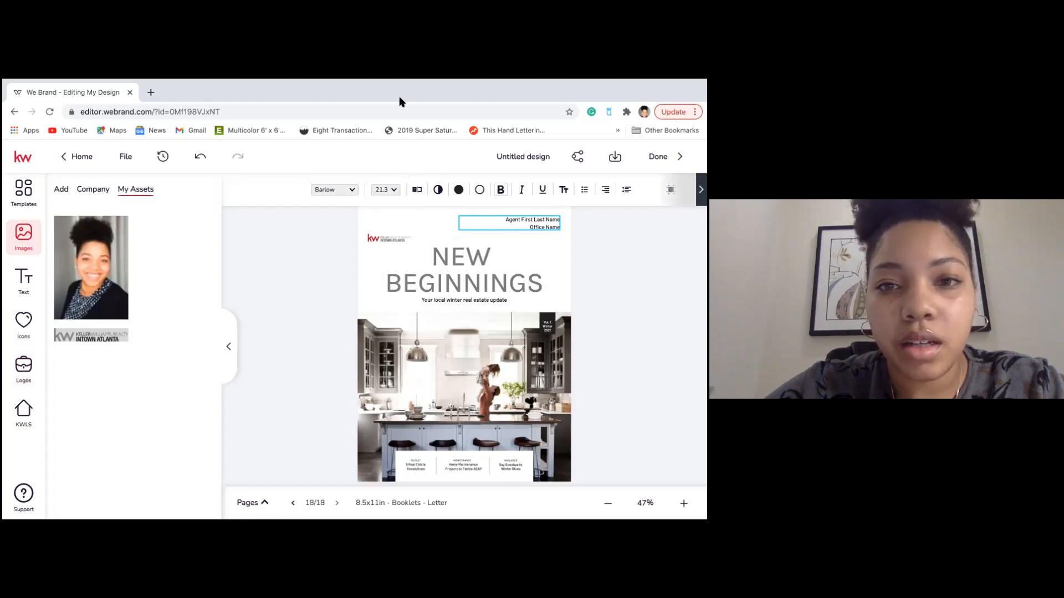
{"action": "left_click", "coordinate": [416, 191]}
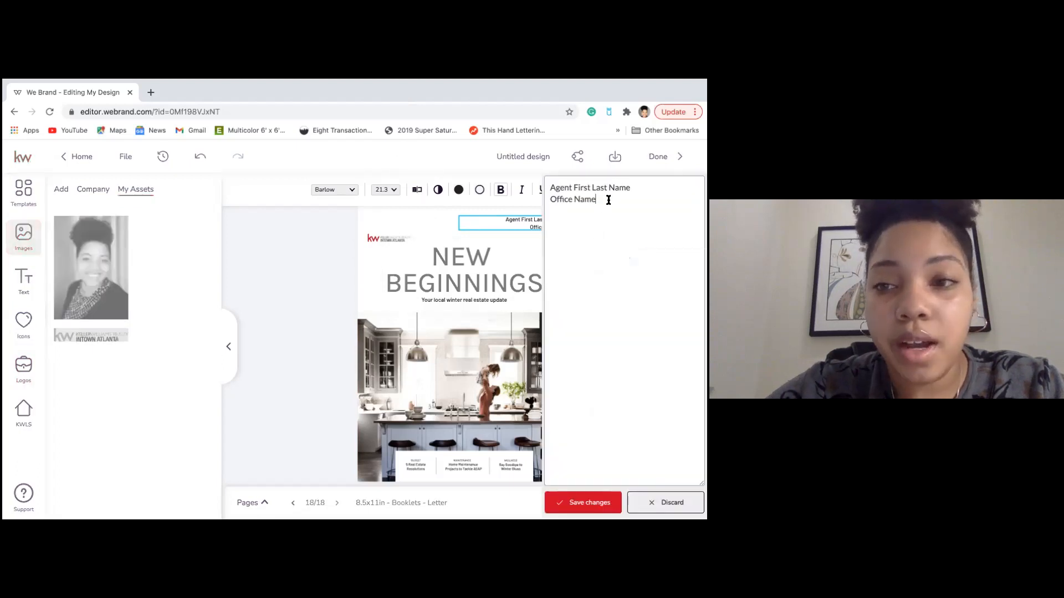
Replace the header lines with the agent's full name and 'Keller Williams Intown Atlanta'.
{"action": "double_click", "coordinate": [602, 203]}
{"action": "left_click", "coordinate": [602, 203]}
{"action": "left_click_drag", "start_coordinate": [639, 188], "coordinate": [517, 192]}
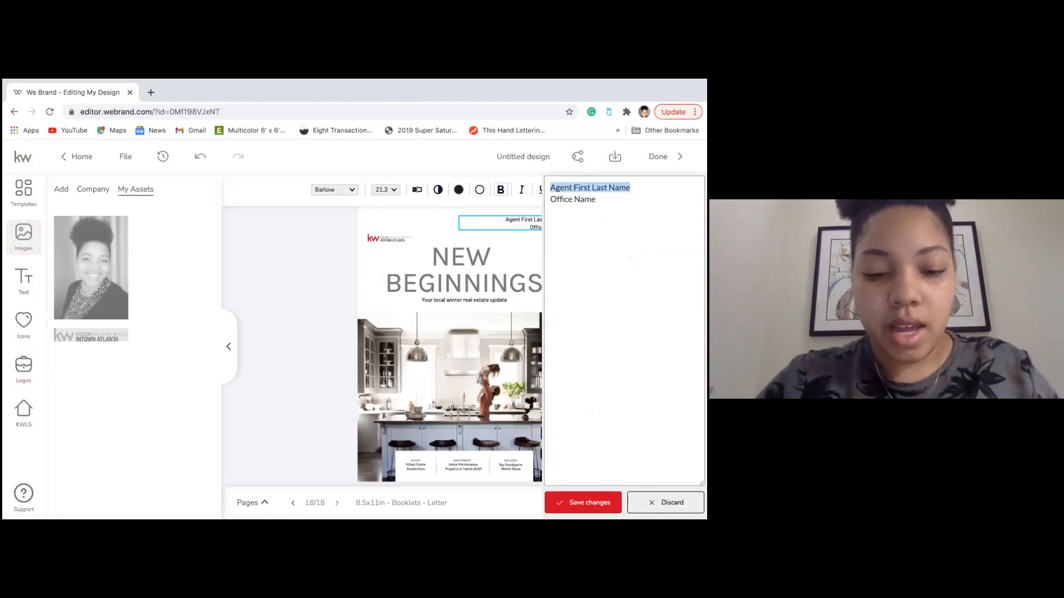
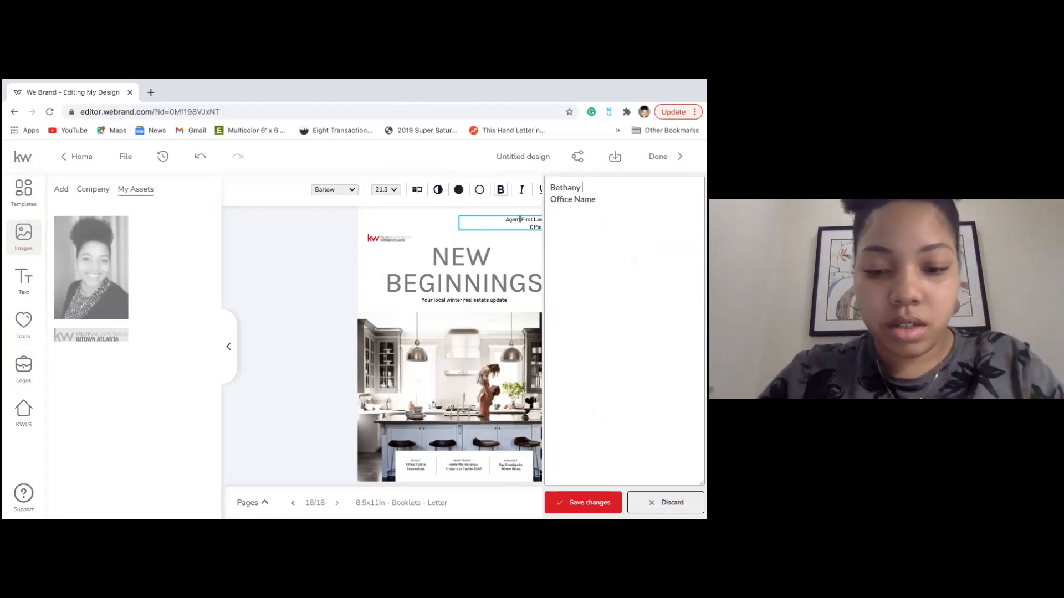
{"action": "triple_click", "coordinate": [549, 199]}
{"action": "type", "text": "Keller"}
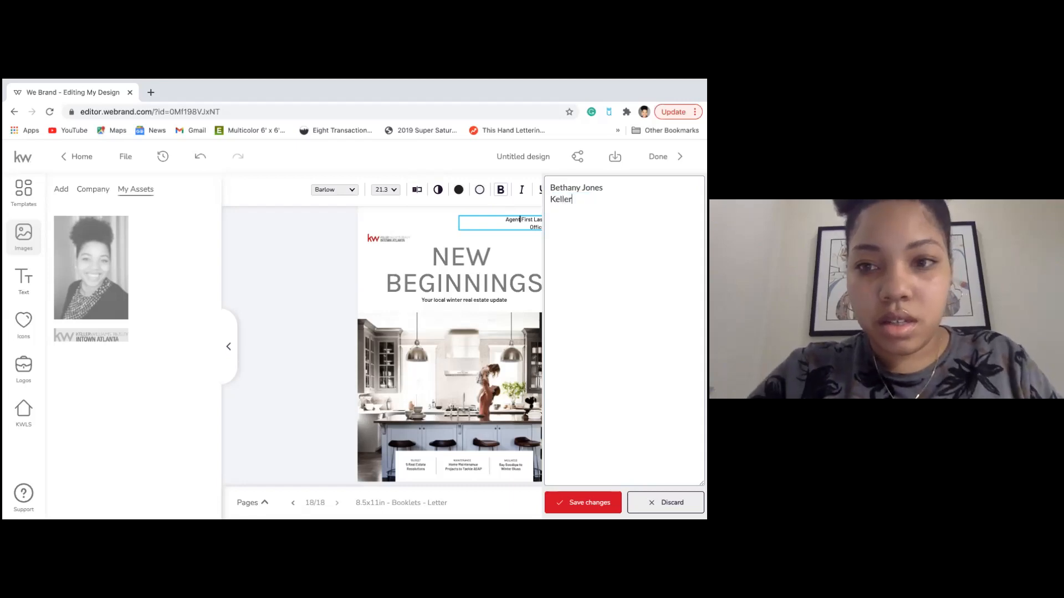
{"action": "type", "text": " Williams "}
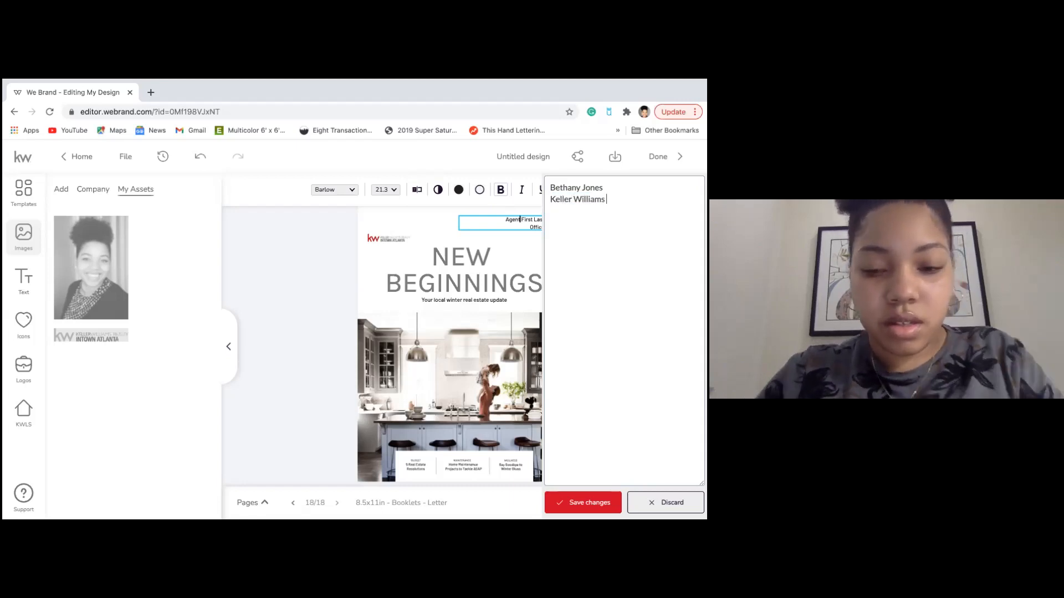
{"action": "type", "text": "Intoe"}
{"action": "type", "text": "wn Atla"}
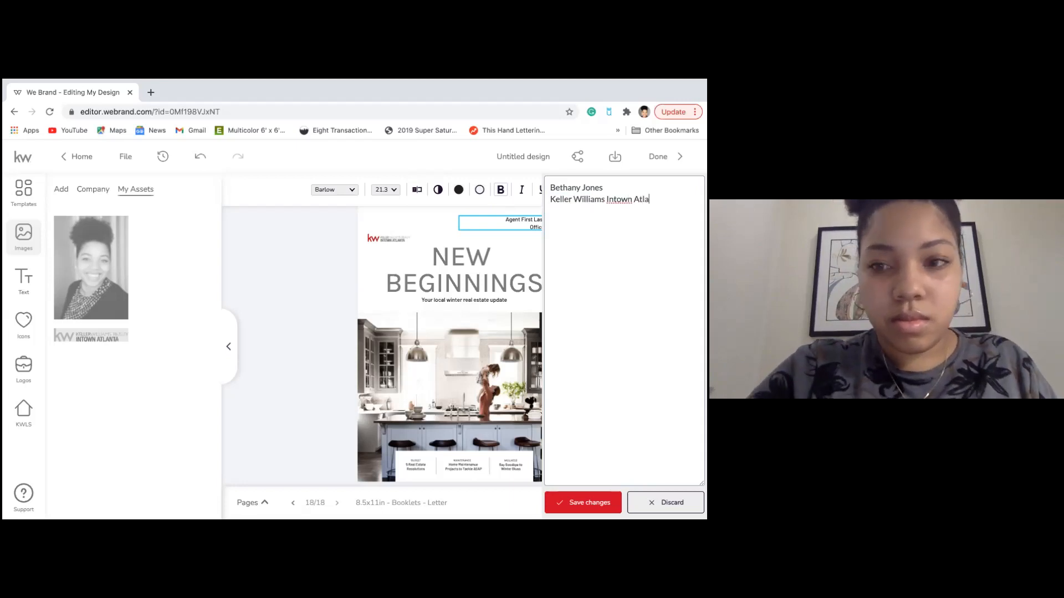
{"action": "type", "text": "nta"}
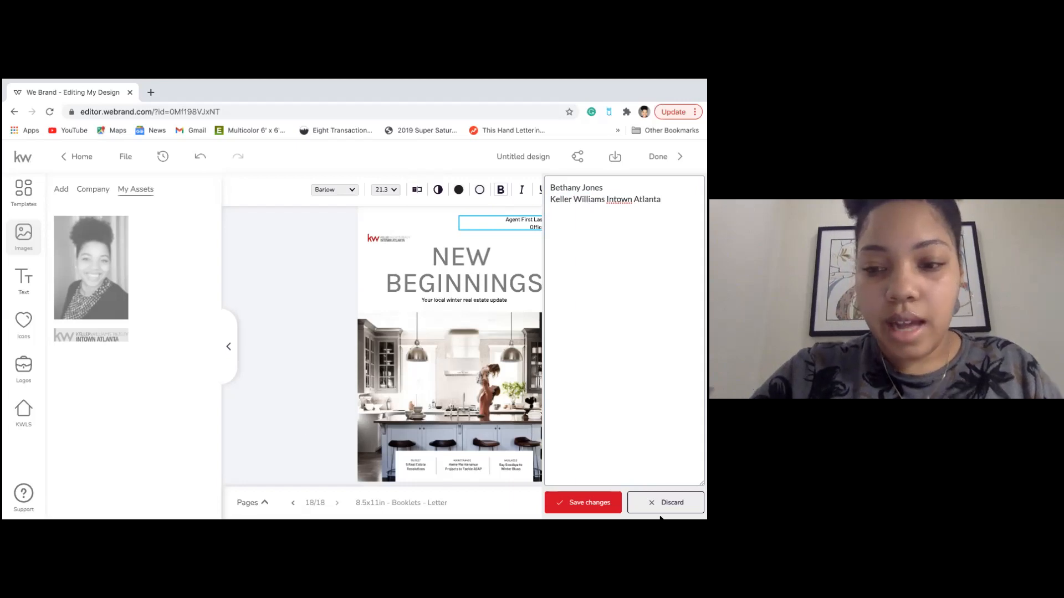
Save the agent header, set NEW BEGINNINGS in Abril Fatface, and widen it to two lines.
{"action": "left_click", "coordinate": [574, 505]}
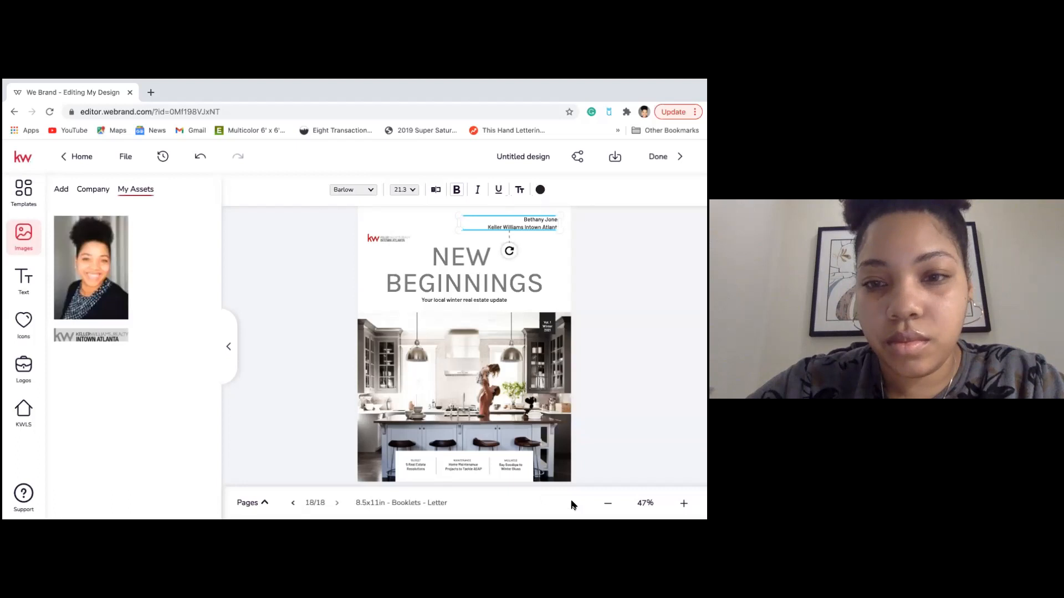
{"action": "left_click", "coordinate": [465, 277]}
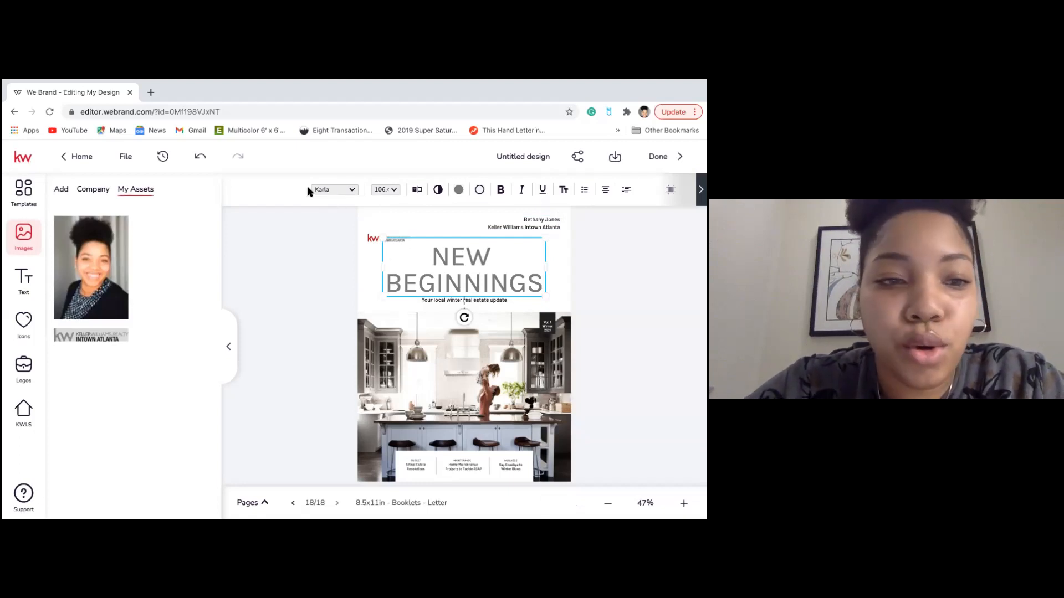
{"action": "left_click", "coordinate": [339, 191]}
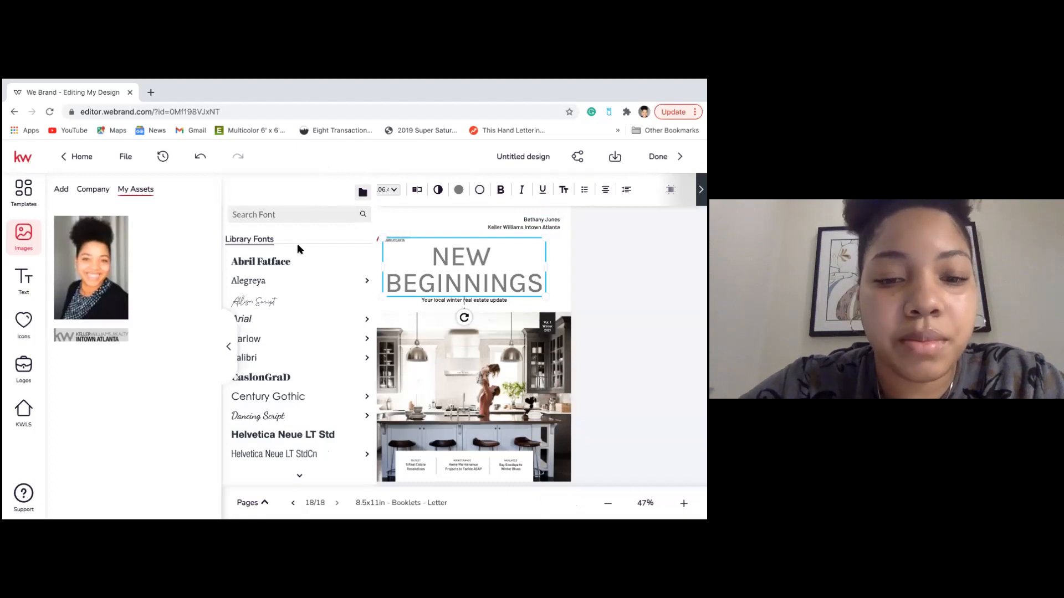
{"action": "mouse_move", "coordinate": [267, 279]}
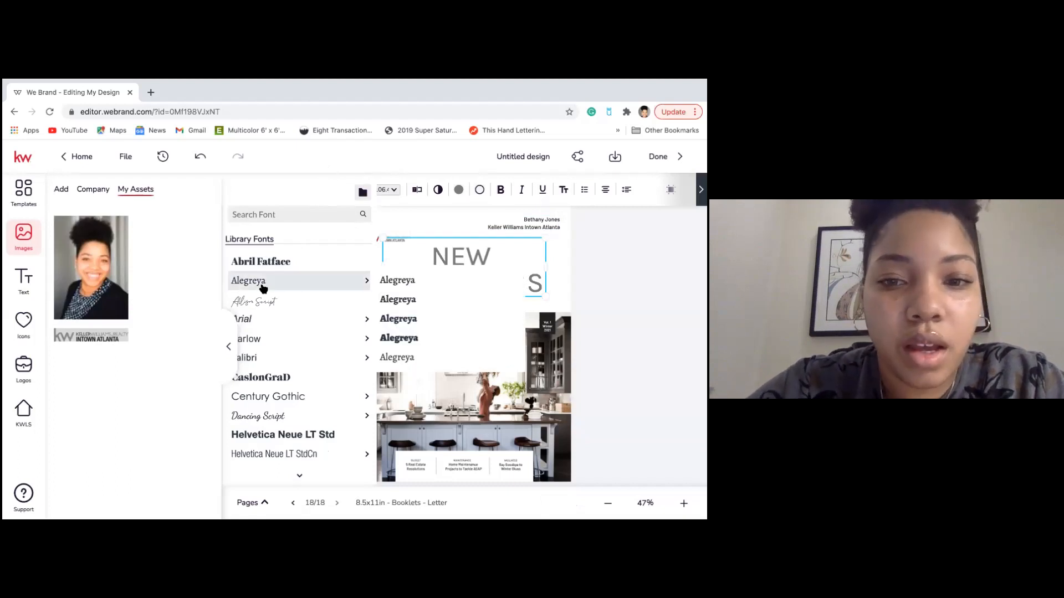
{"action": "left_click", "coordinate": [261, 268]}
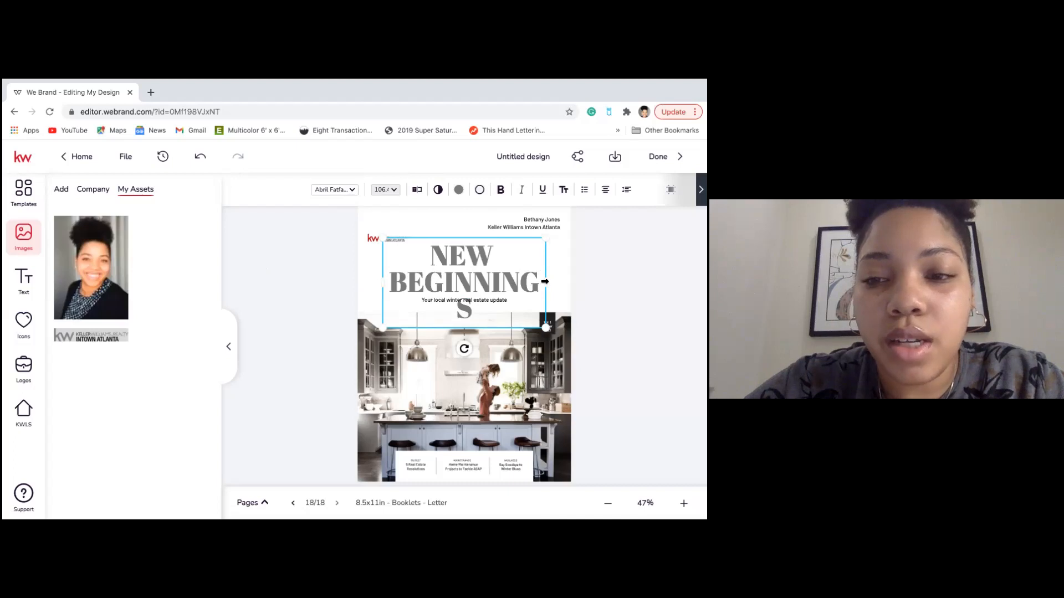
{"action": "left_click_drag", "start_coordinate": [545, 282], "coordinate": [558, 281]}
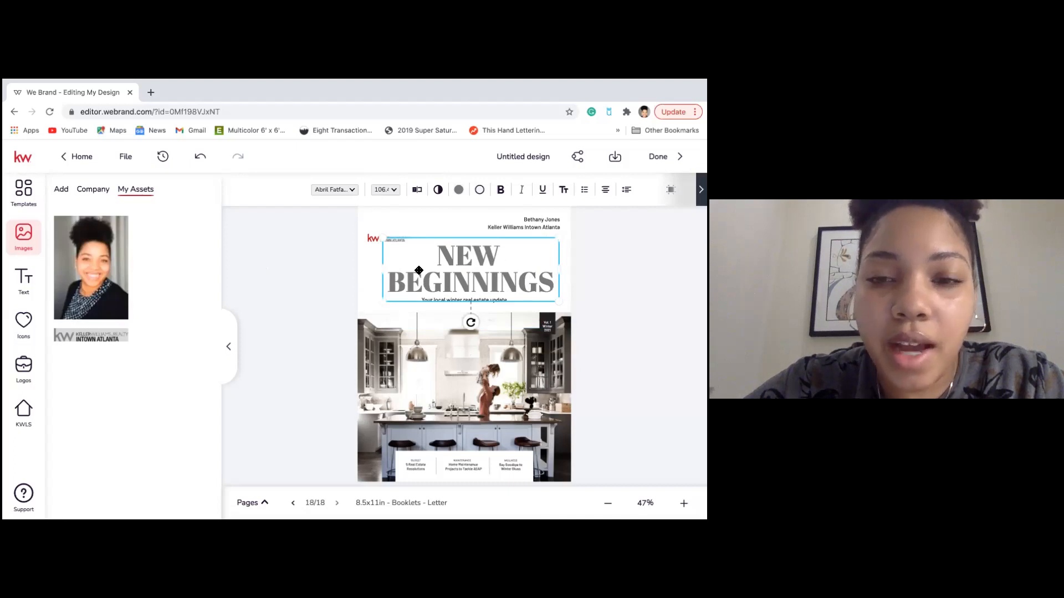
{"action": "left_click", "coordinate": [394, 192]}
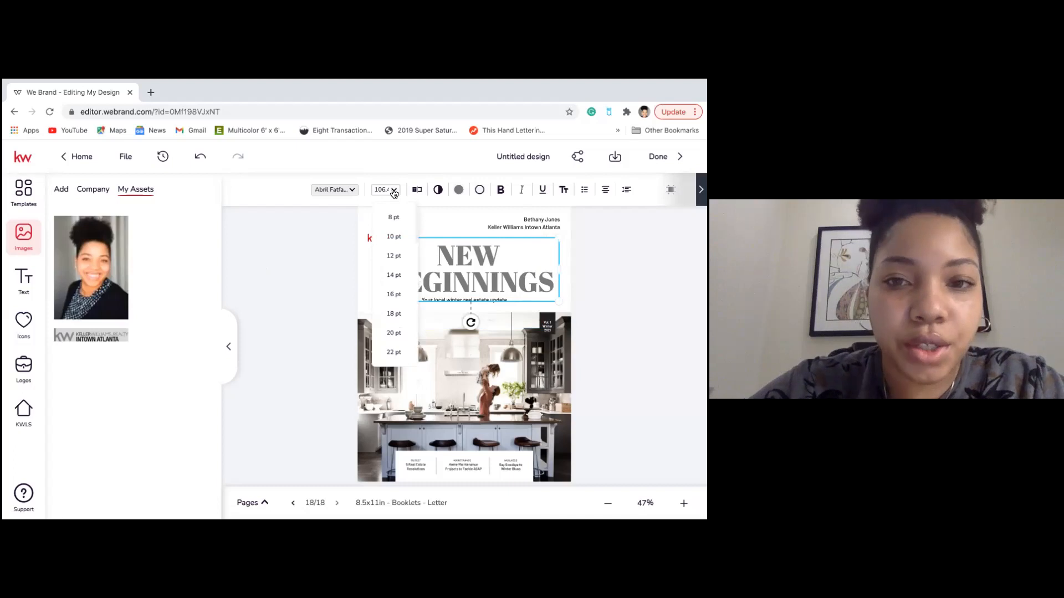
Keep the title at size 106 and colour it with the light-blue template swatch.
{"action": "left_click", "coordinate": [394, 192]}
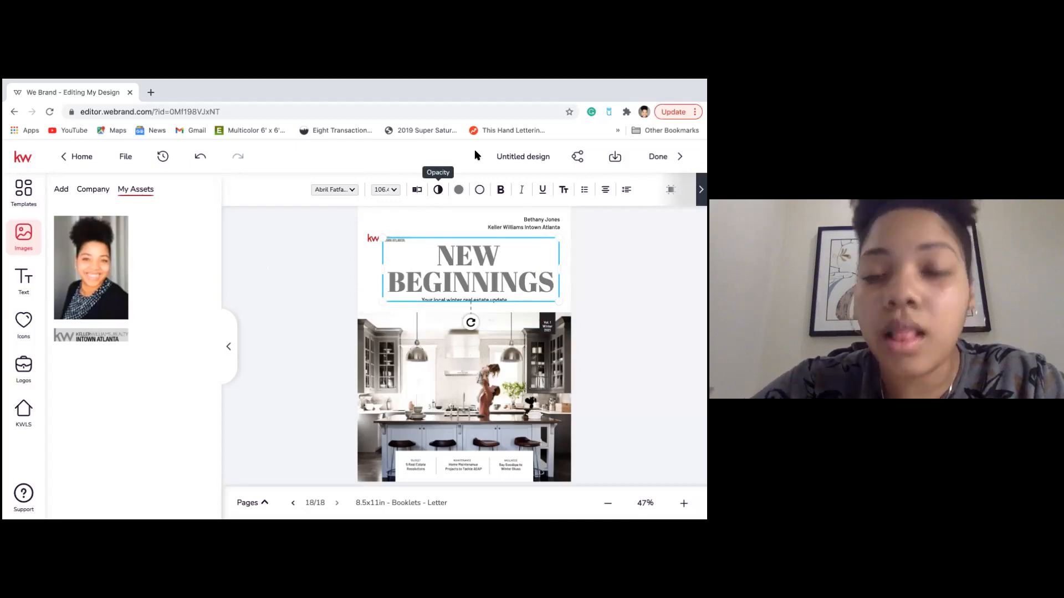
{"action": "left_click", "coordinate": [460, 191]}
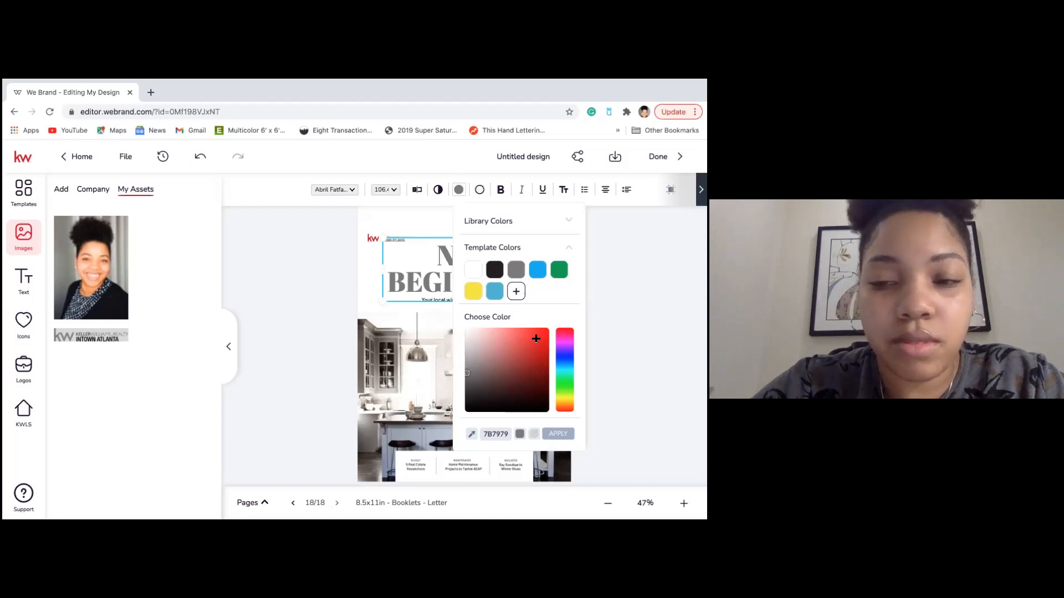
{"action": "double_click", "coordinate": [495, 435]}
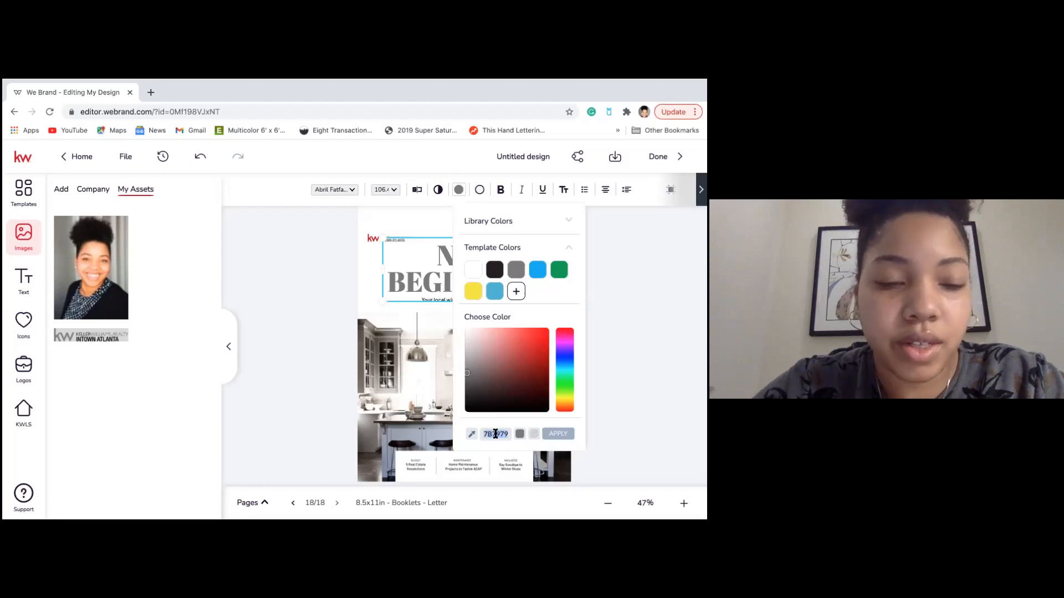
{"action": "left_click", "coordinate": [497, 295]}
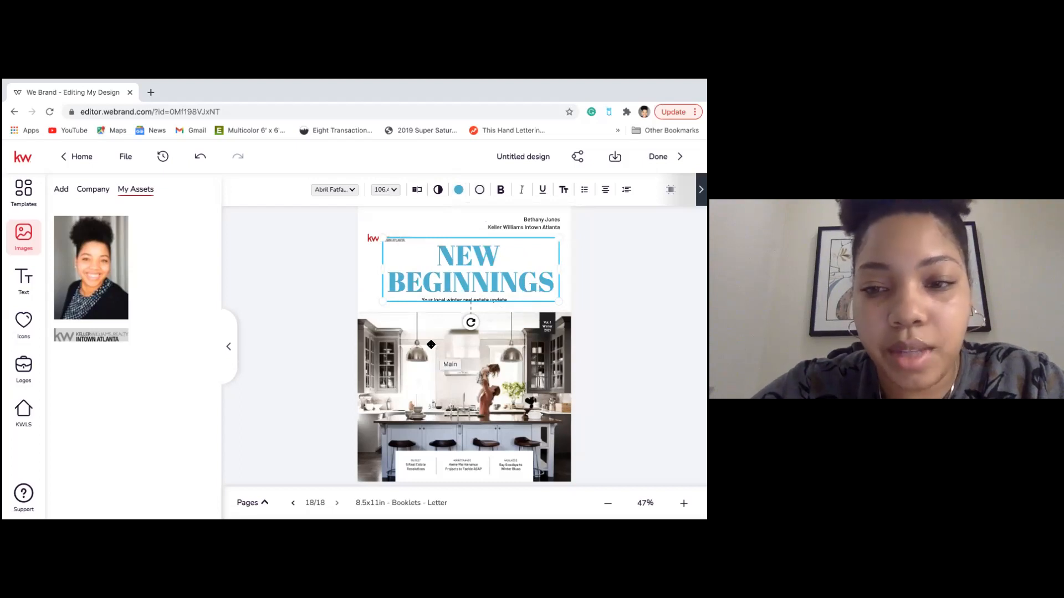
{"action": "left_click", "coordinate": [409, 337]}
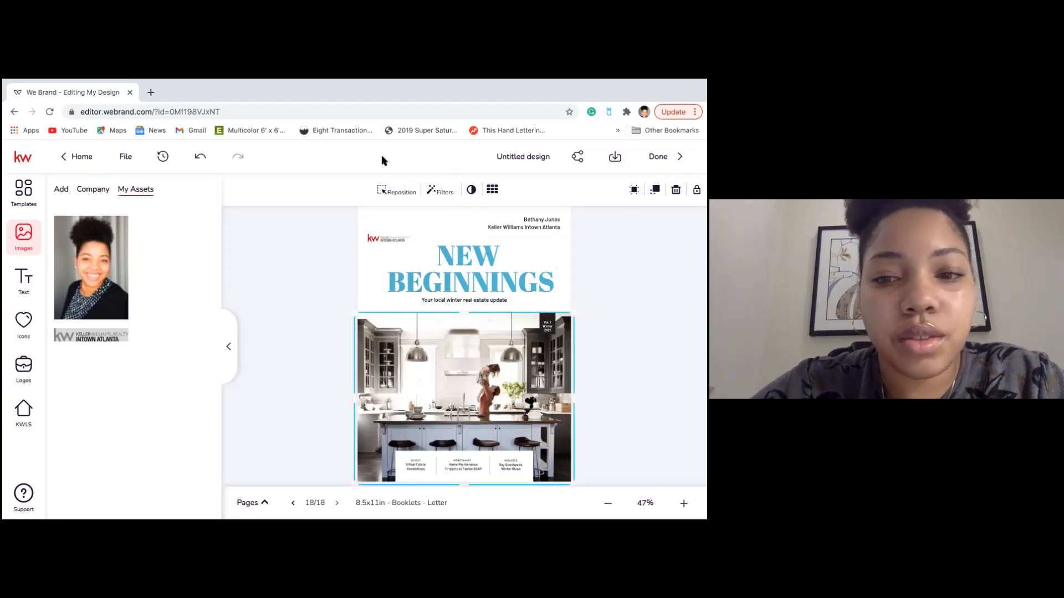
Swap the kitchen cover photo for the Company 'Lifestyle - At Home' couple-dancing photo.
{"action": "left_click", "coordinate": [86, 190]}
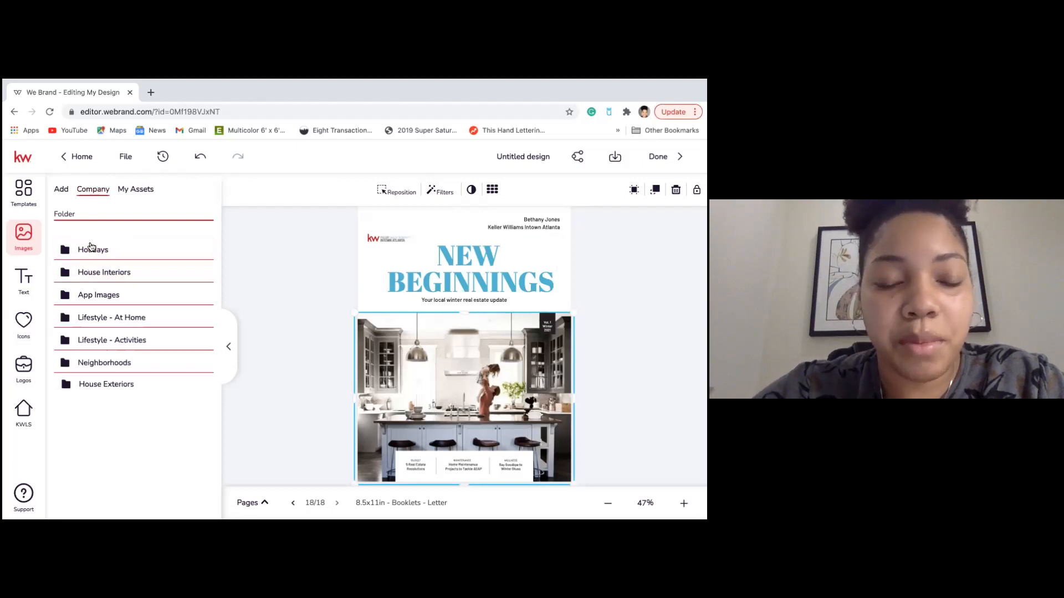
{"action": "left_click", "coordinate": [93, 315]}
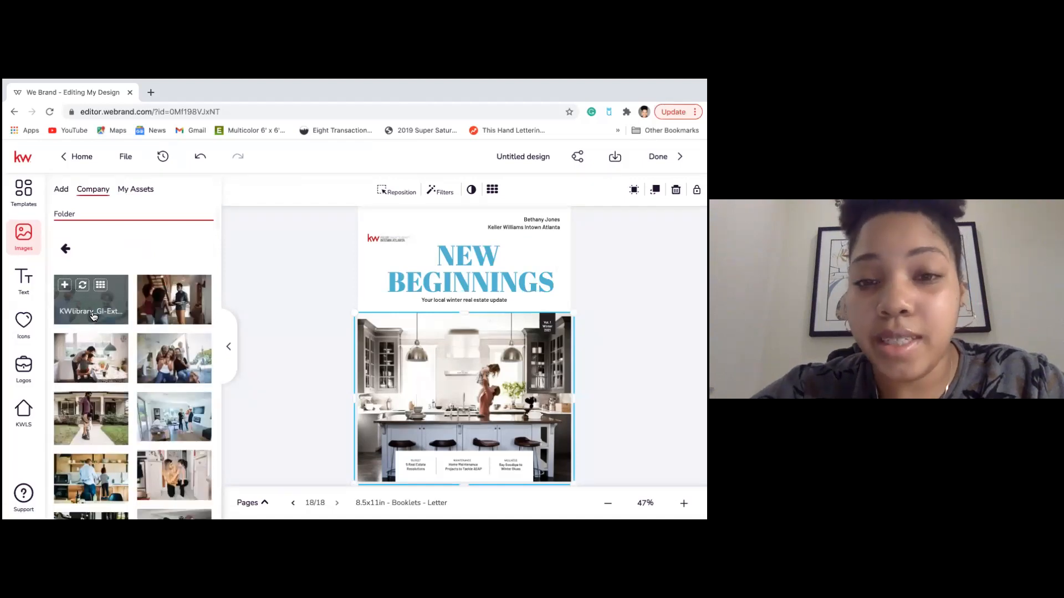
{"action": "left_click", "coordinate": [84, 286]}
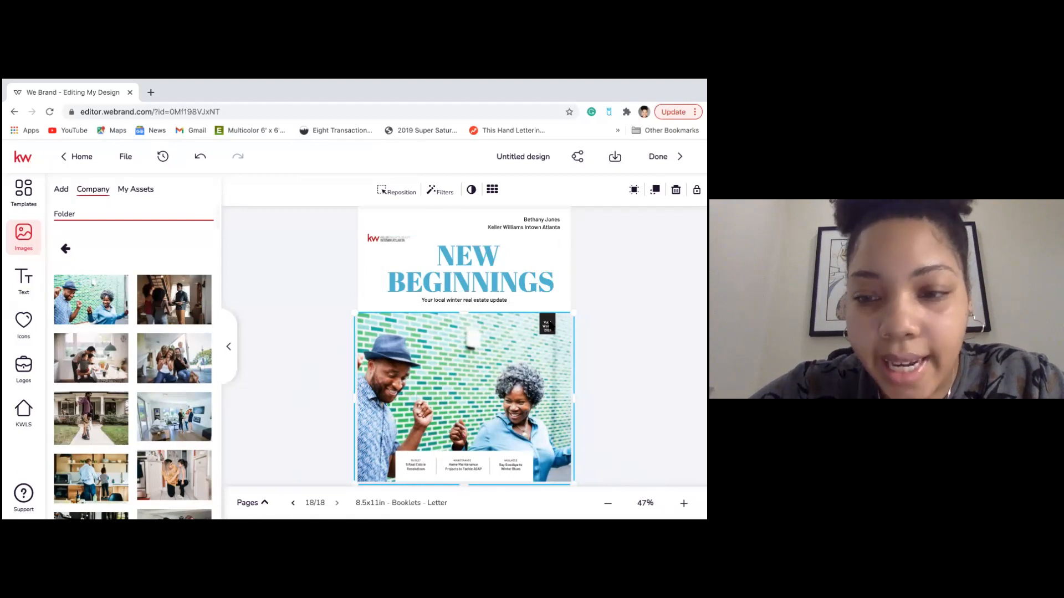
{"action": "left_click", "coordinate": [547, 327]}
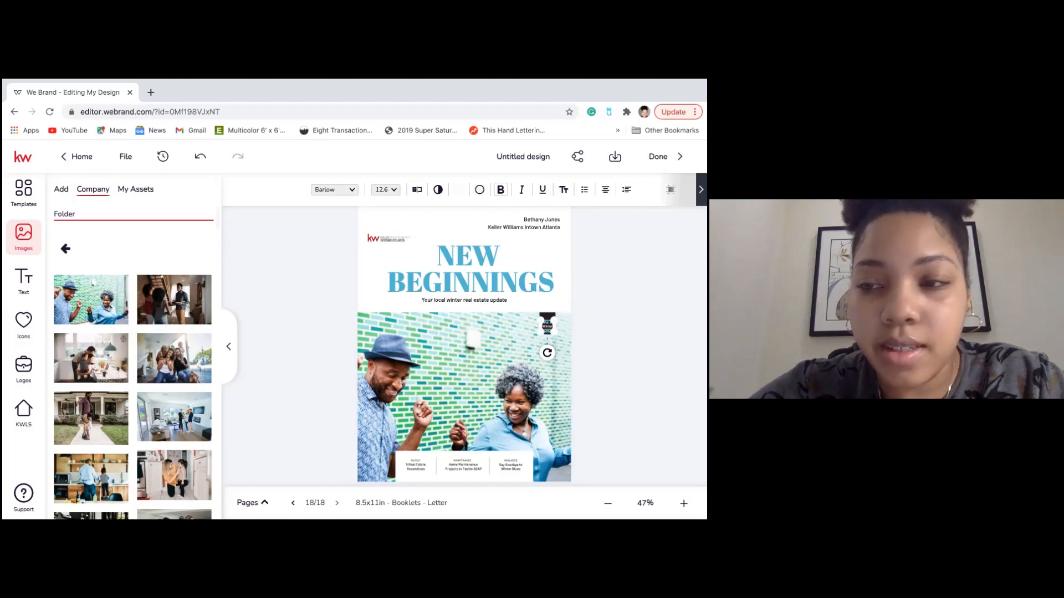
{"action": "left_click", "coordinate": [701, 190]}
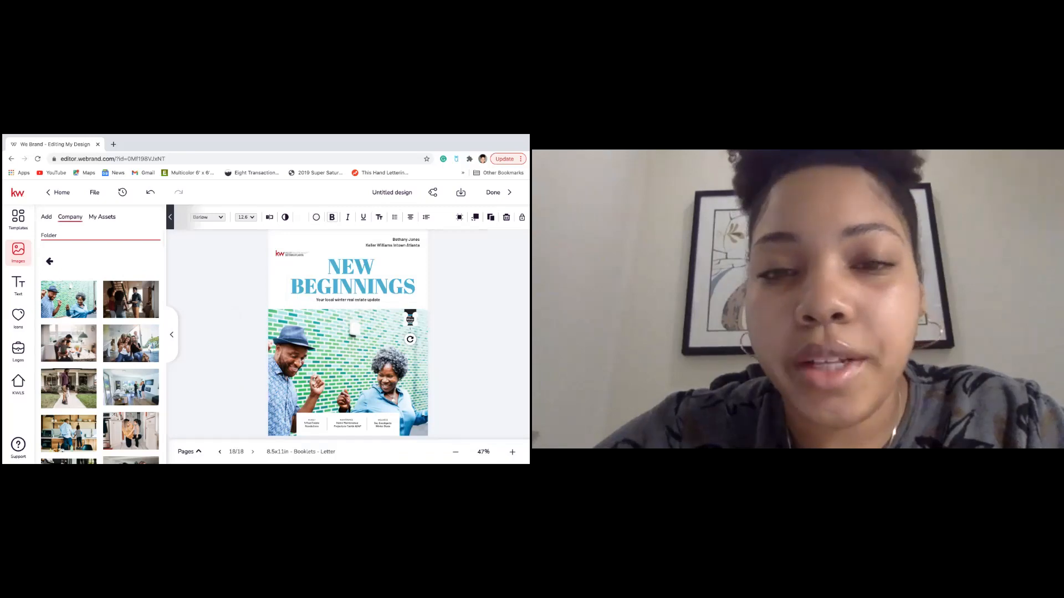
Delete the Winter and 2021 lines from the volume tag so it reads Vol. 1, and save.
{"action": "left_click", "coordinate": [270, 218]}
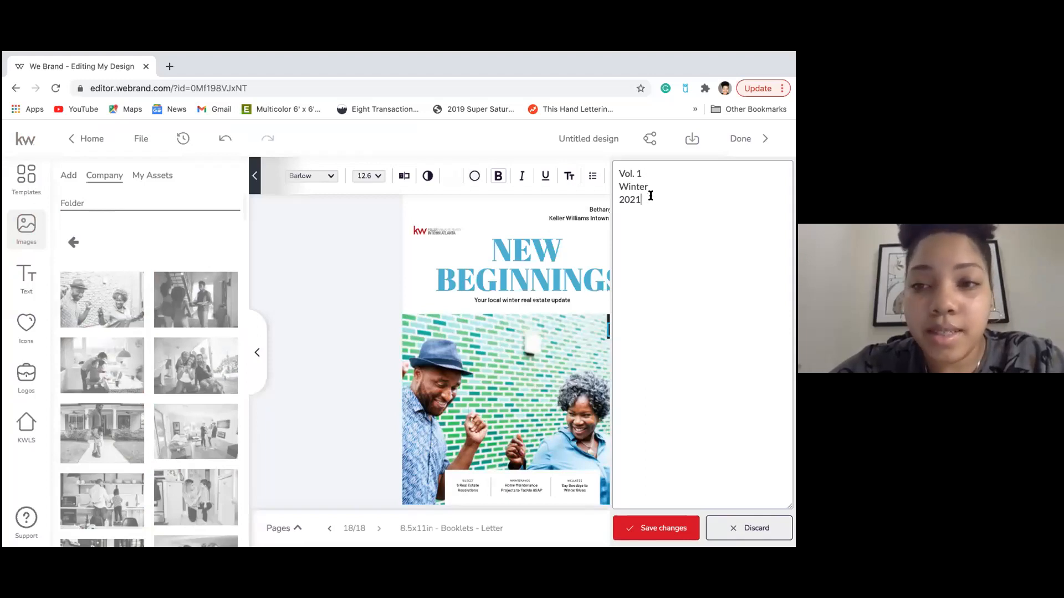
{"action": "left_click_drag", "start_coordinate": [645, 198], "coordinate": [616, 185]}
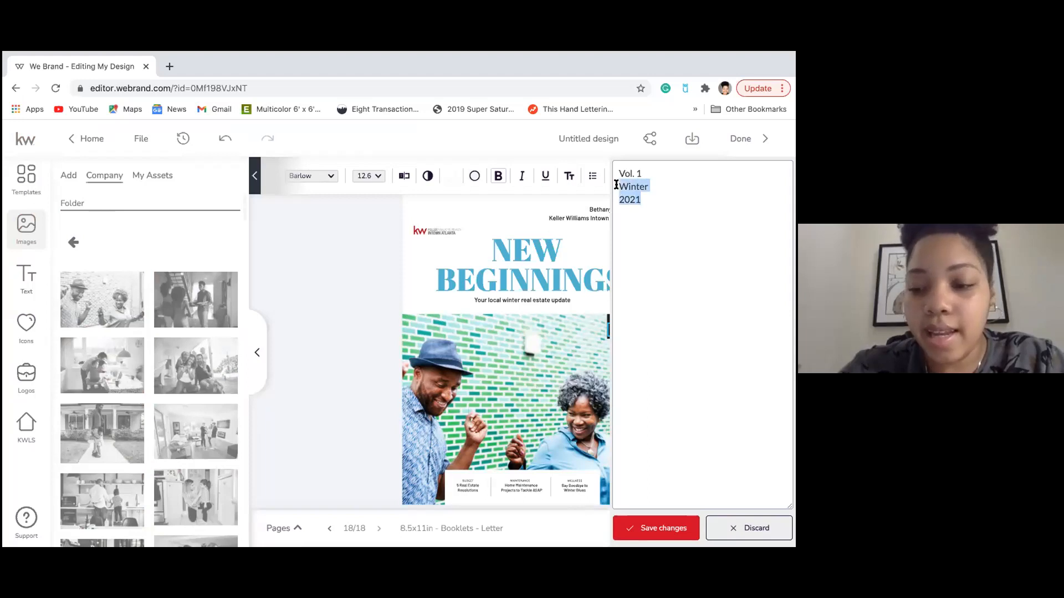
{"action": "key", "text": "BackSpace"}
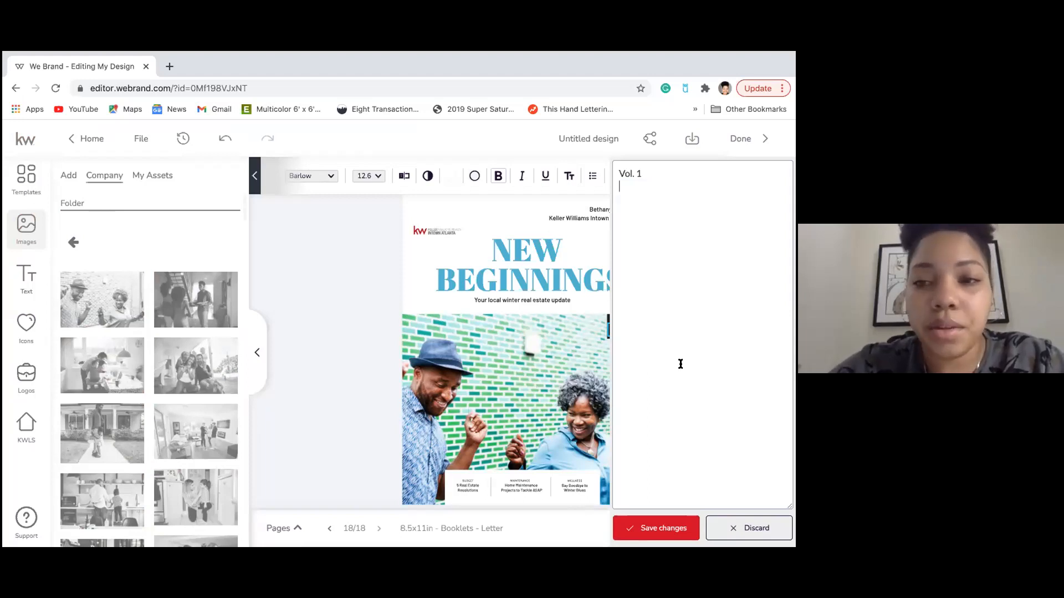
{"action": "left_click", "coordinate": [659, 531]}
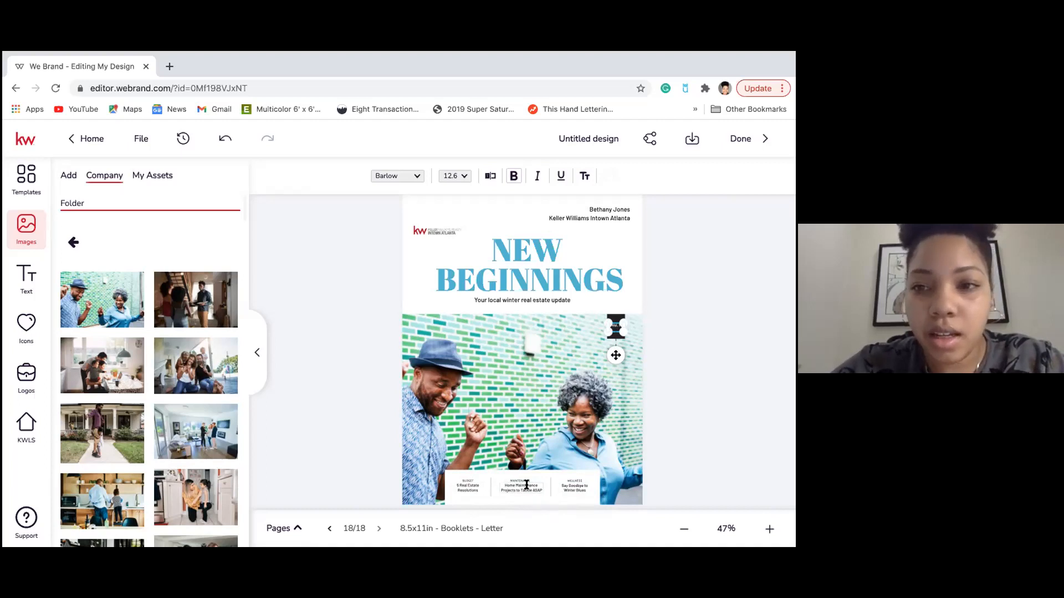
Remove the middle cover teaser's headline, keeping only its small category label.
{"action": "double_click", "coordinate": [526, 485]}
{"action": "left_click", "coordinate": [791, 179]}
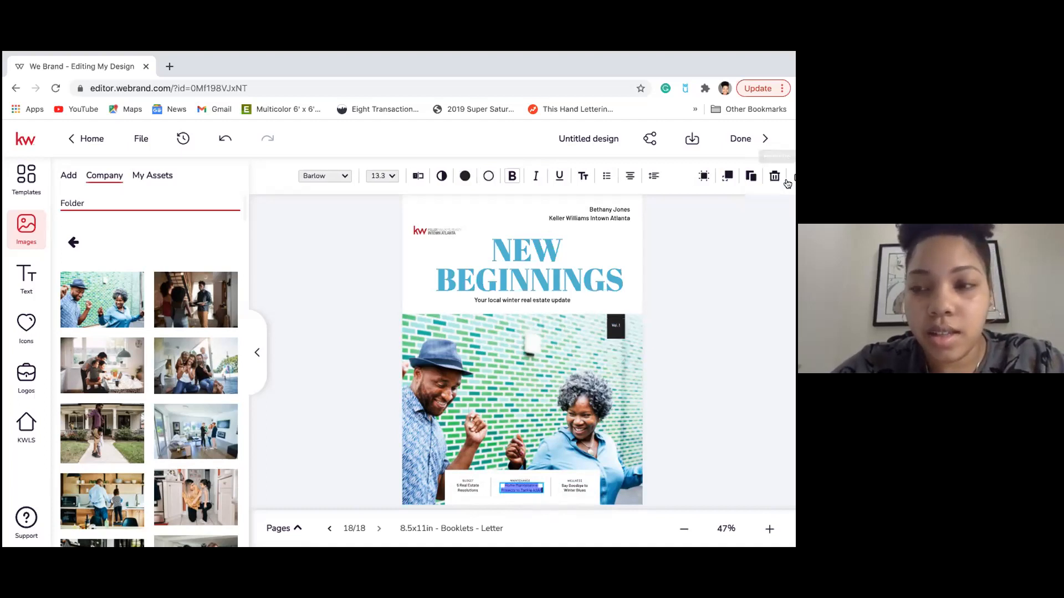
{"action": "left_click", "coordinate": [759, 178]}
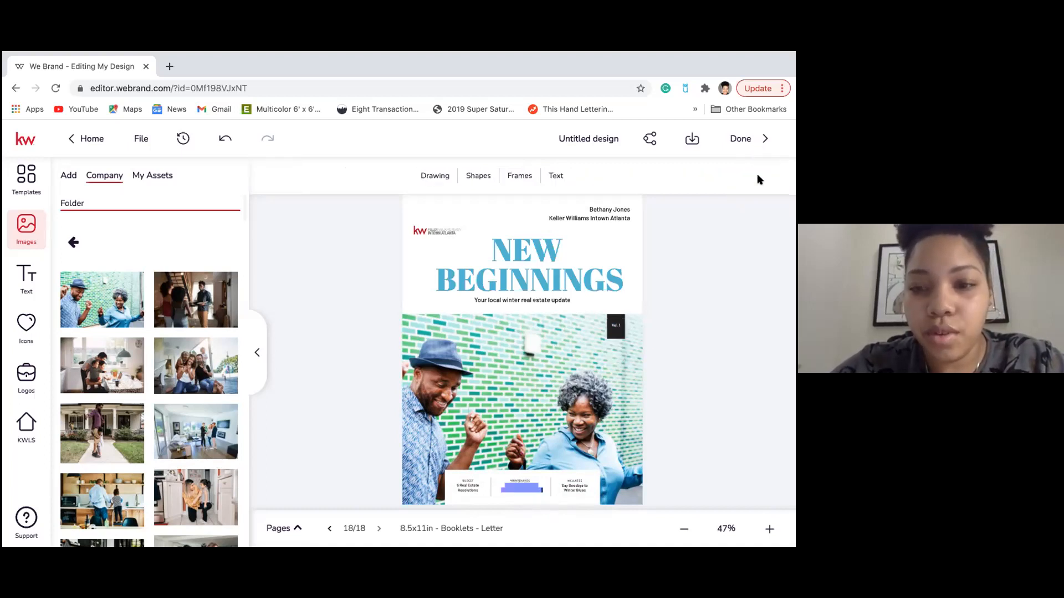
{"action": "left_click", "coordinate": [524, 479]}
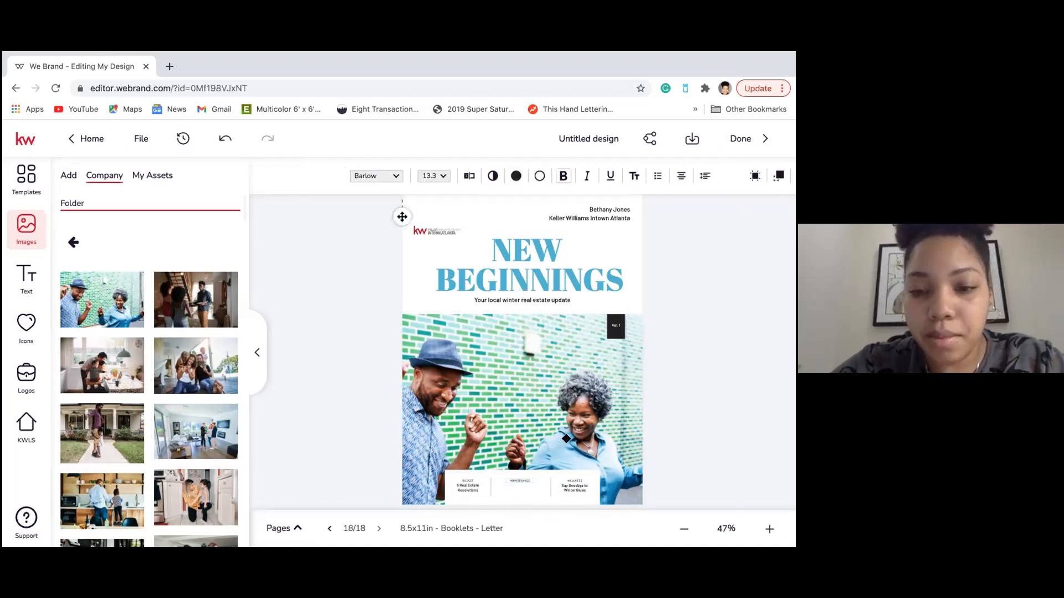
{"action": "left_click", "coordinate": [524, 479]}
{"action": "left_click", "coordinate": [789, 176]}
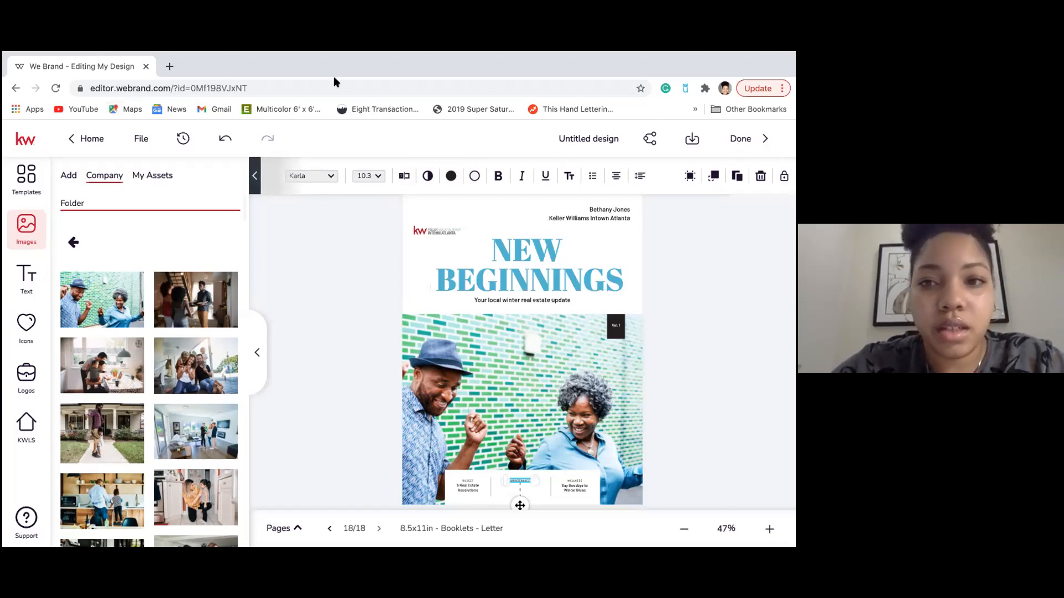
{"action": "left_click", "coordinate": [326, 475]}
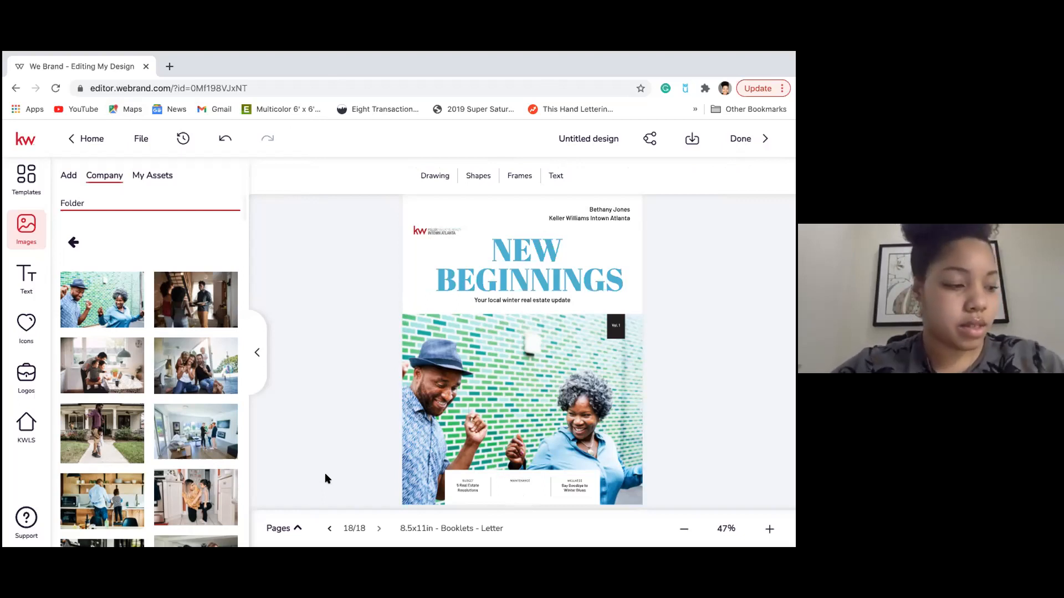
Go to booklet page 3 and select the REAL ESTATE RESOLUTIONS title.
{"action": "left_click", "coordinate": [297, 526]}
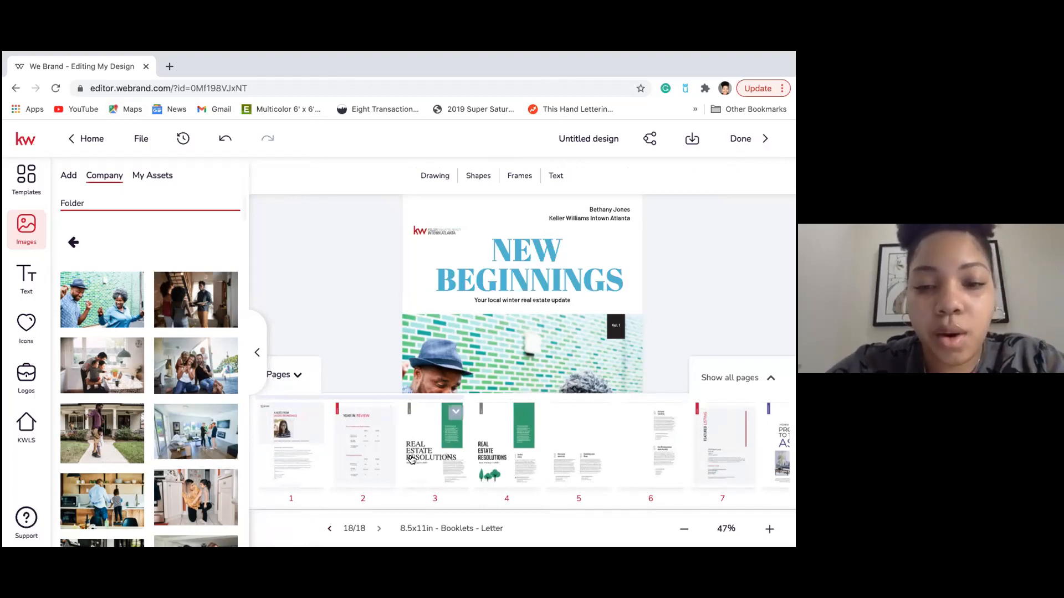
{"action": "left_click", "coordinate": [433, 440]}
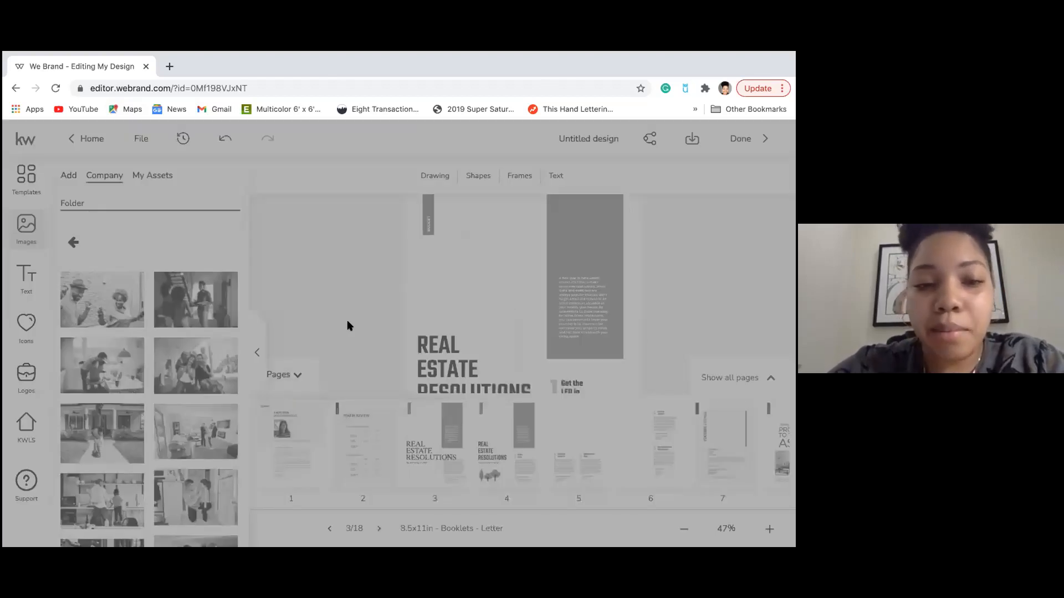
{"action": "left_click", "coordinate": [291, 375]}
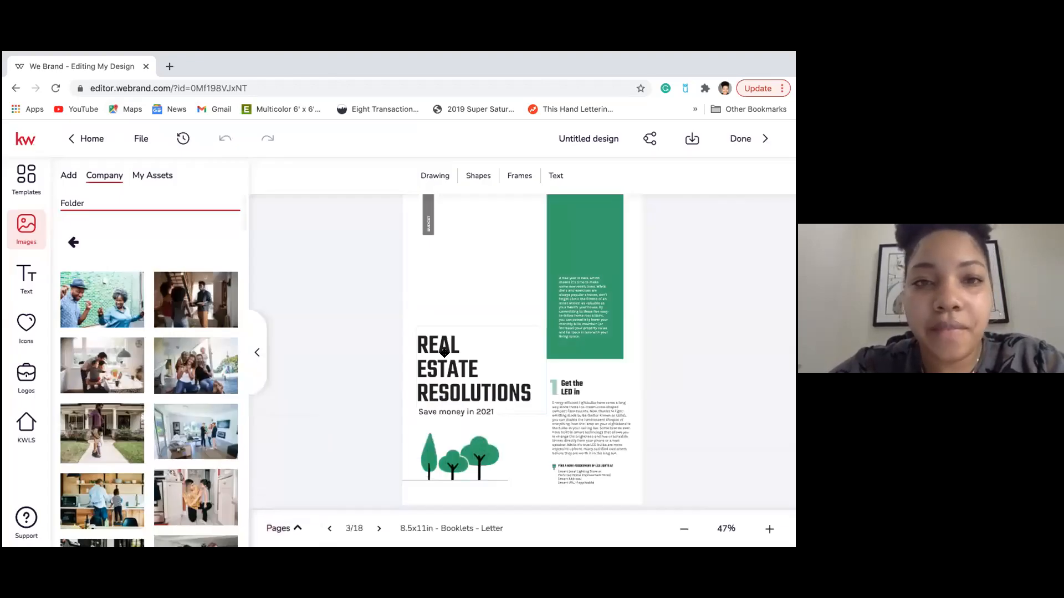
{"action": "left_click", "coordinate": [445, 327]}
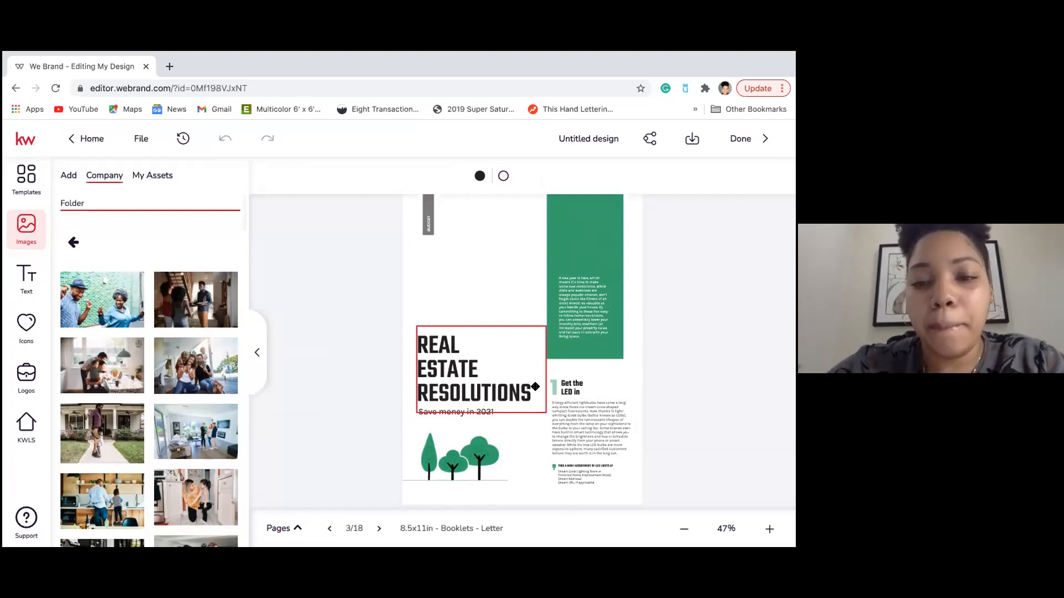
Select the 'Get the LED in' heading and its paragraph, then zoom the page in.
{"action": "left_click", "coordinate": [571, 386]}
{"action": "left_click", "coordinate": [562, 409]}
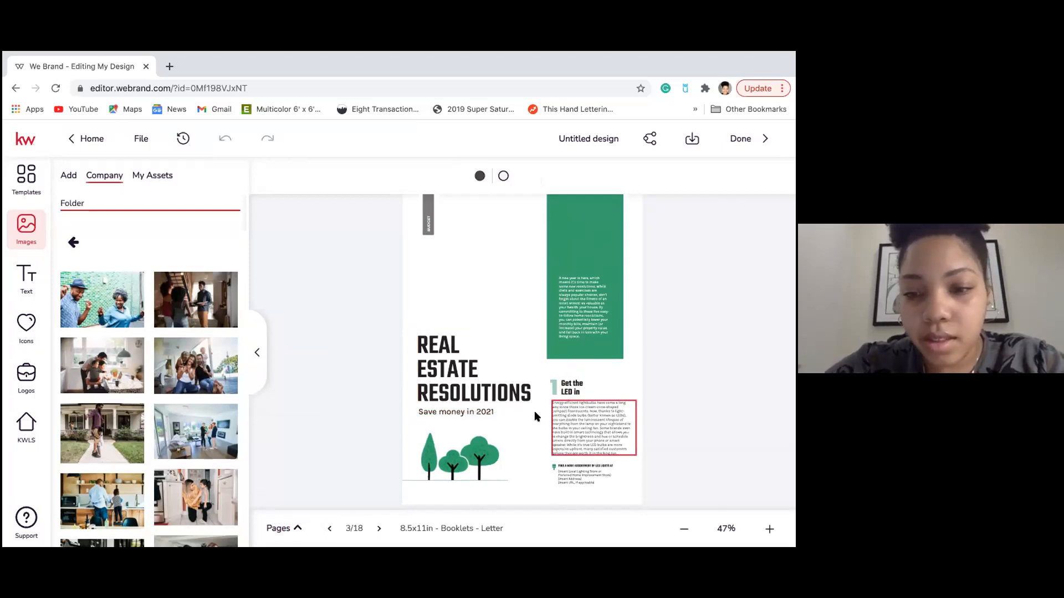
{"action": "left_click", "coordinate": [591, 384]}
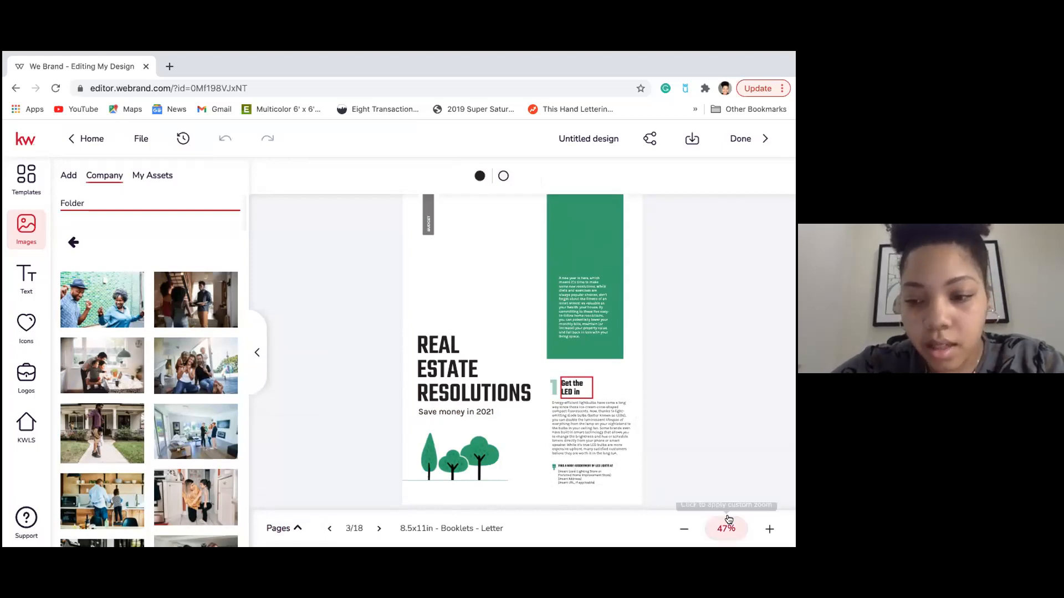
{"action": "left_click", "coordinate": [770, 530]}
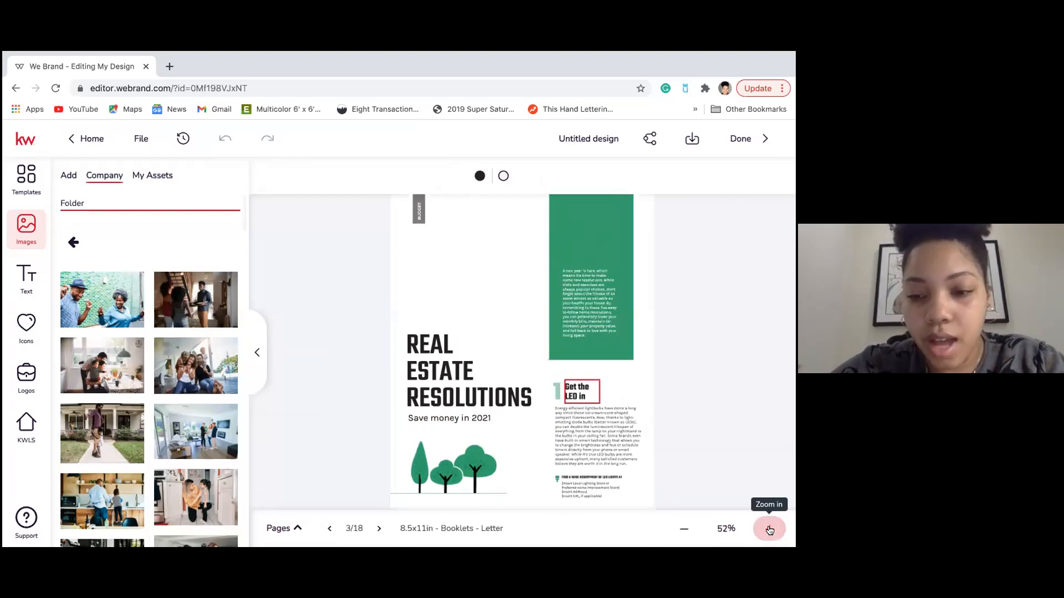
{"action": "left_click", "coordinate": [770, 530]}
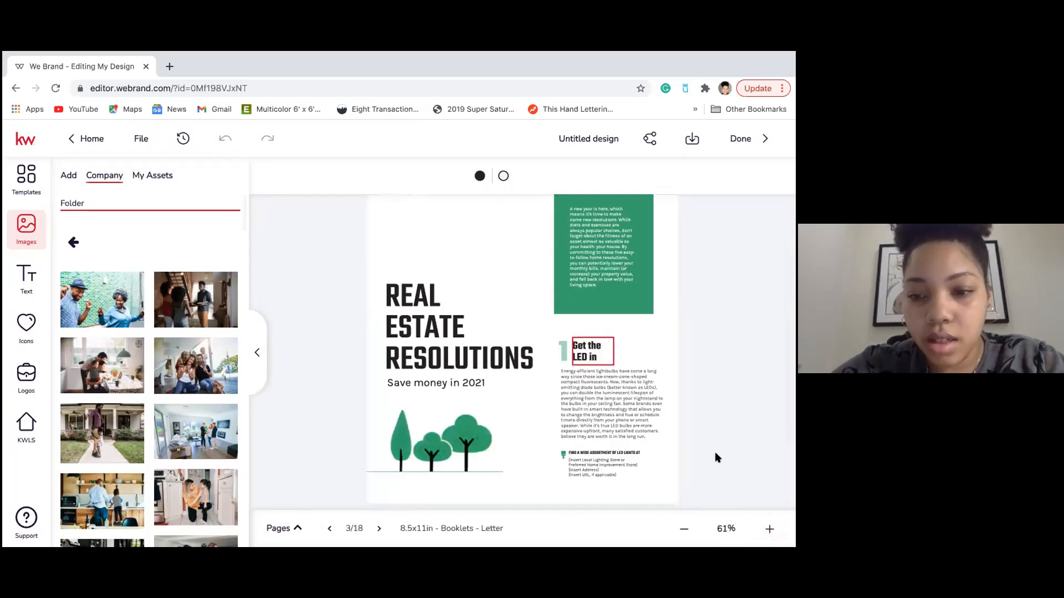
{"action": "left_click", "coordinate": [770, 530]}
{"action": "left_click", "coordinate": [770, 531]}
{"action": "left_click", "coordinate": [772, 530]}
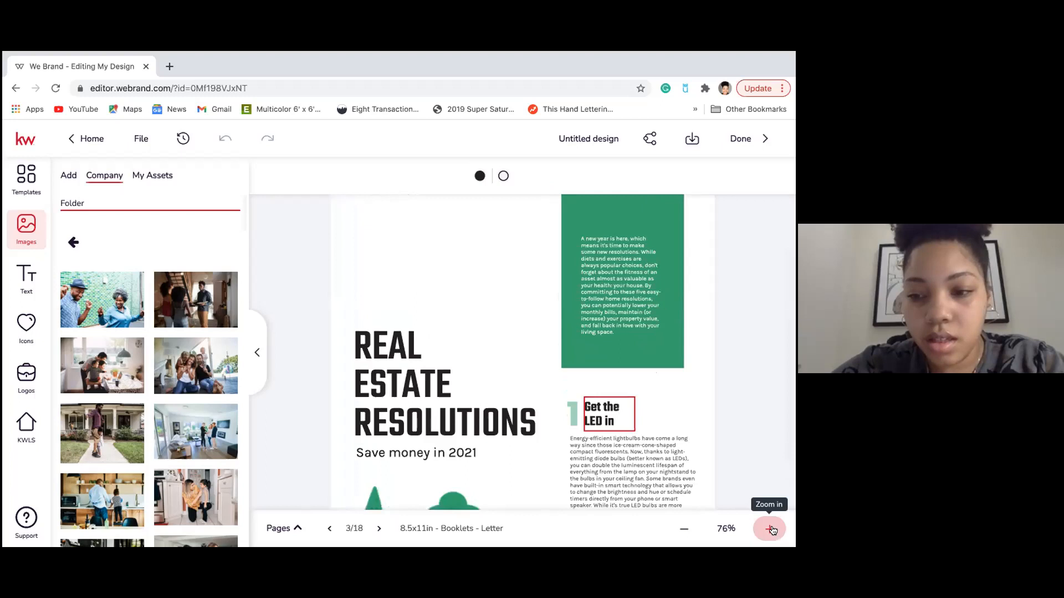
{"action": "left_click", "coordinate": [771, 529]}
Zoom to 90% and open the lighting store, address and URL placeholder lines for editing.
{"action": "scroll", "coordinate": [754, 431], "scroll_direction": "down", "scroll_amount": 3}
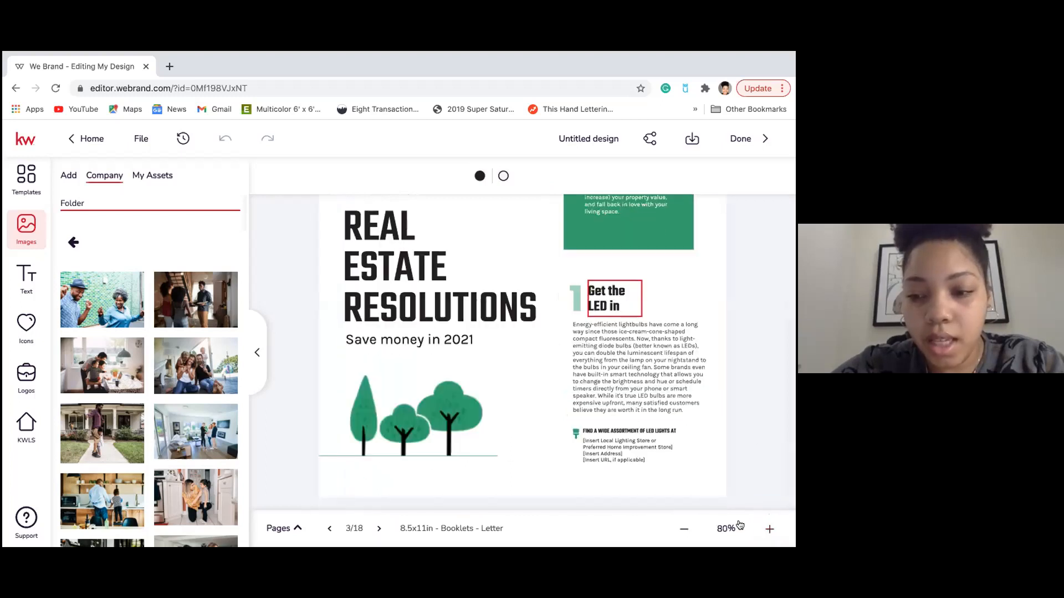
{"action": "left_click", "coordinate": [769, 530]}
{"action": "left_click", "coordinate": [770, 529]}
{"action": "scroll", "coordinate": [737, 471], "scroll_direction": "down", "scroll_amount": 1}
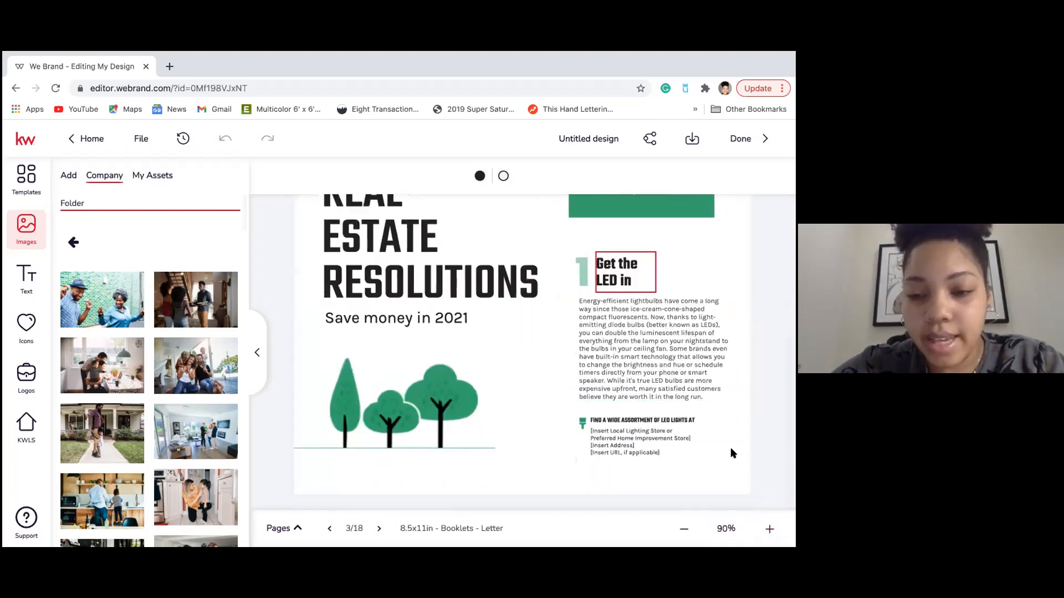
{"action": "left_click", "coordinate": [597, 439]}
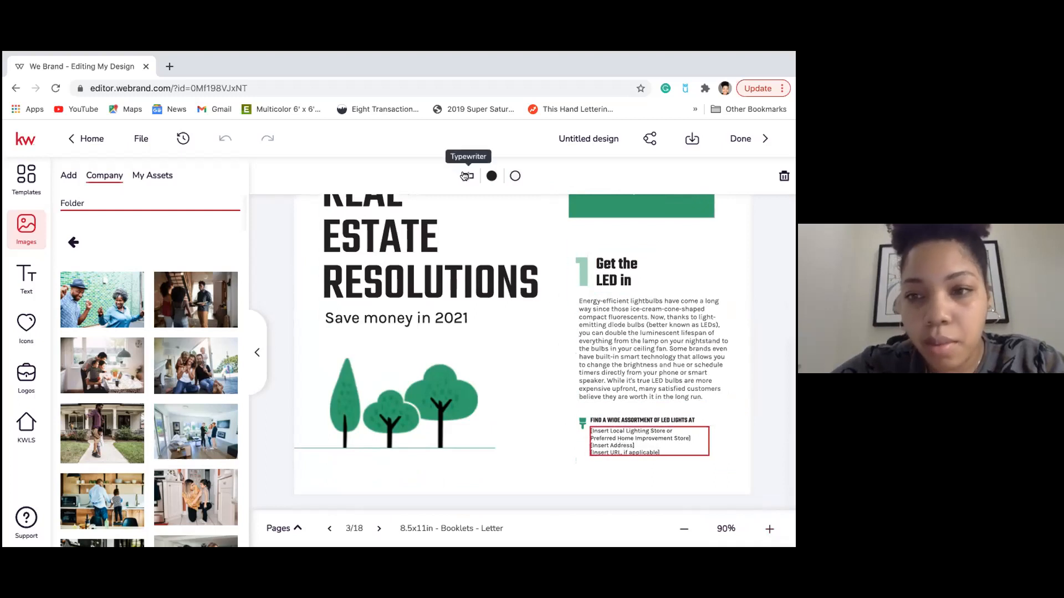
{"action": "left_click", "coordinate": [465, 173]}
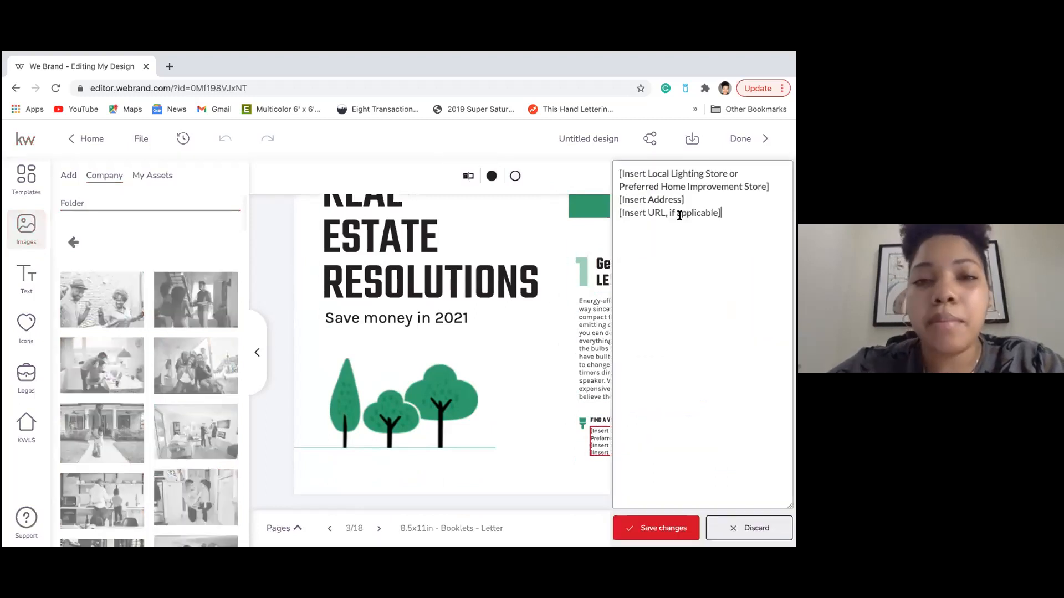
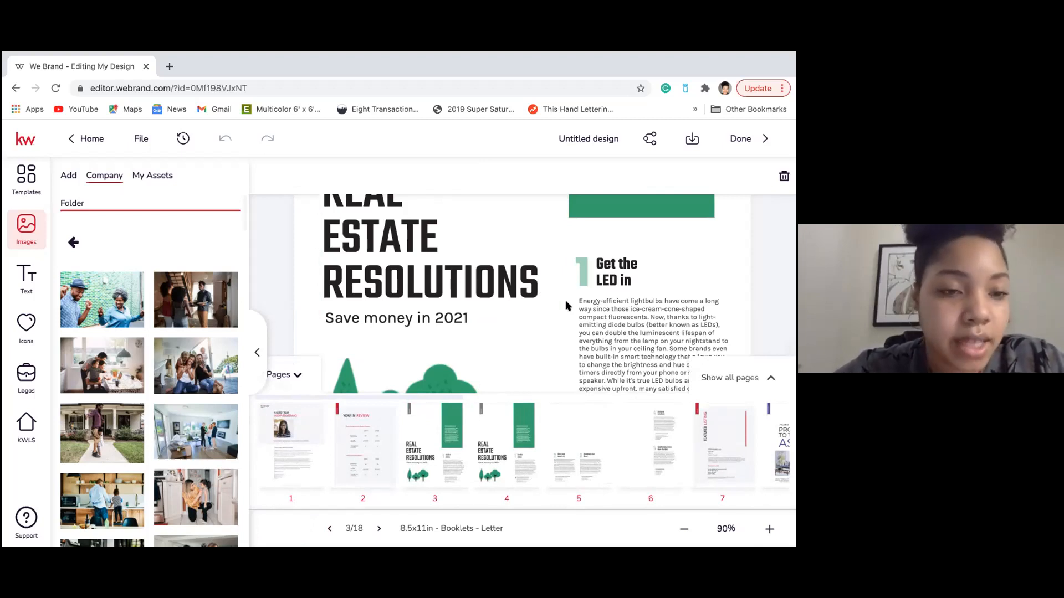
Jump to page 5 of the 18-page booklet, the living-room photo page with tips 2 and 3.
{"action": "mouse_move", "coordinate": [560, 457]}
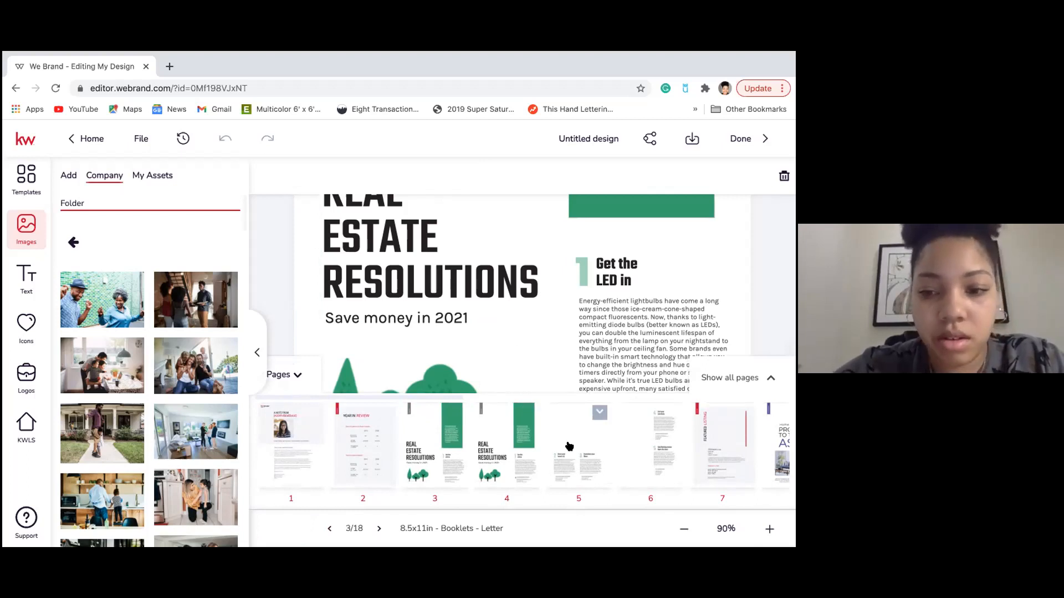
{"action": "left_click", "coordinate": [568, 443]}
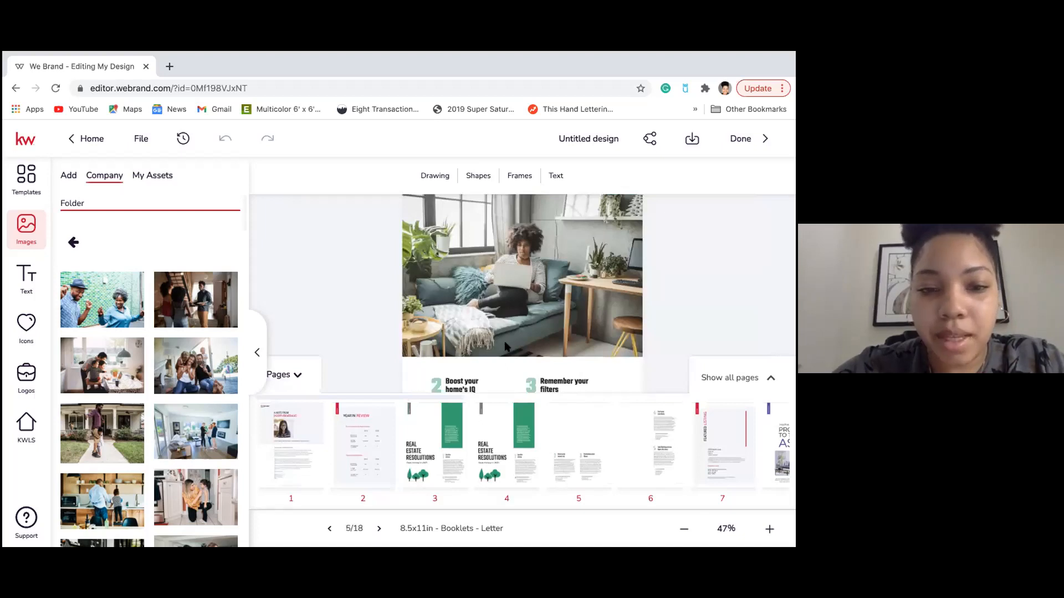
Collapse the page thumbnail strip after checking page 2's options, then start a new browser tab.
{"action": "left_click", "coordinate": [300, 380]}
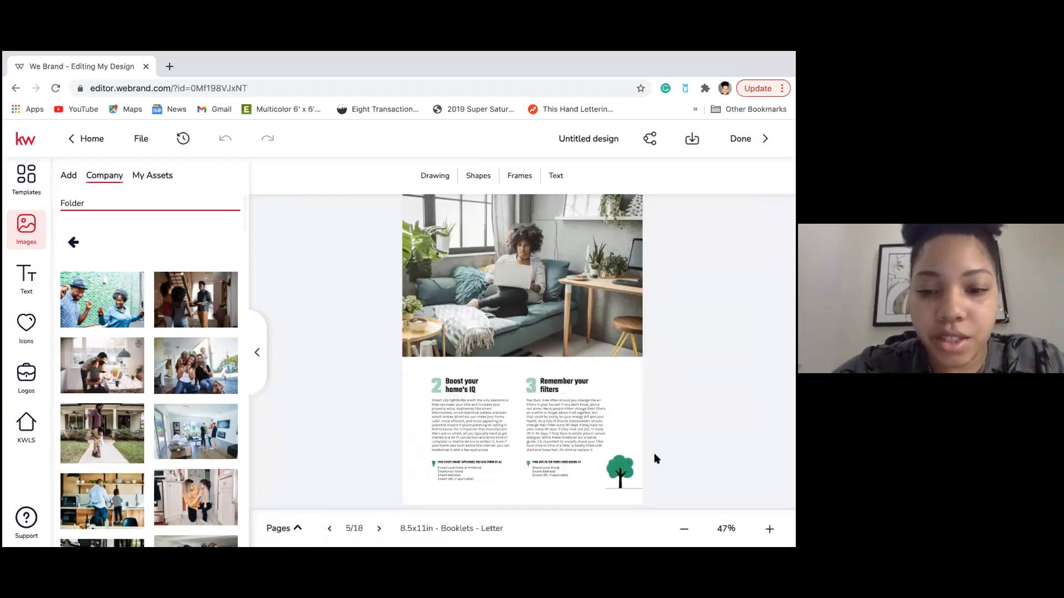
{"action": "left_click", "coordinate": [300, 528]}
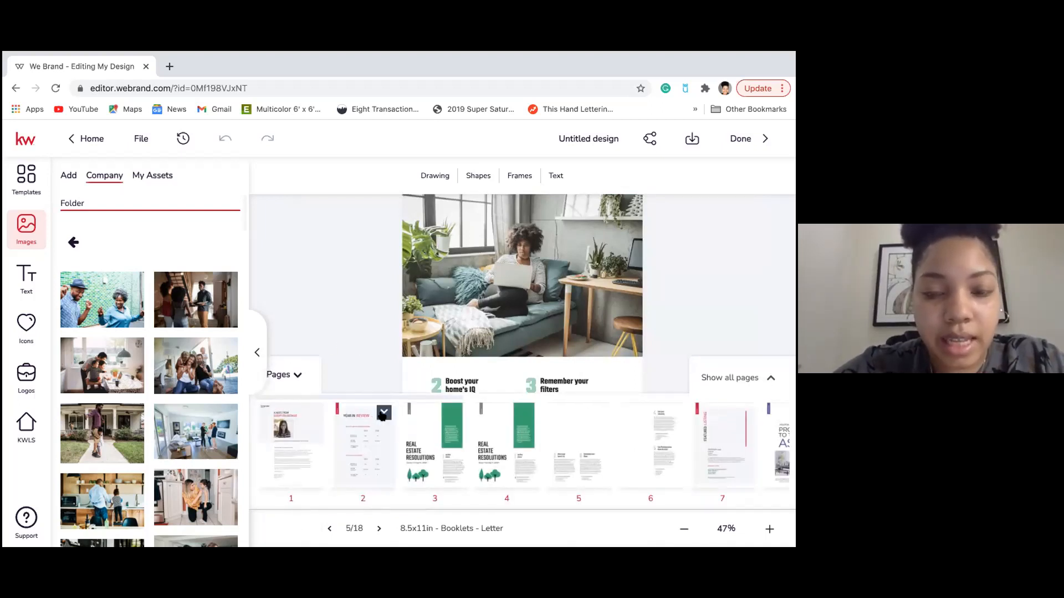
{"action": "left_click", "coordinate": [383, 413]}
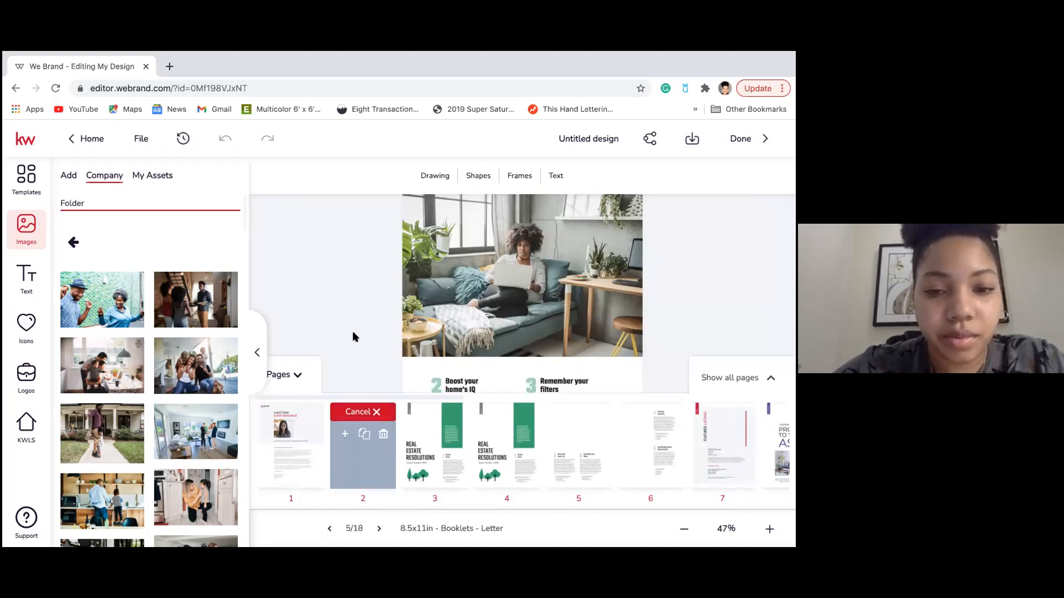
{"action": "left_click", "coordinate": [298, 377]}
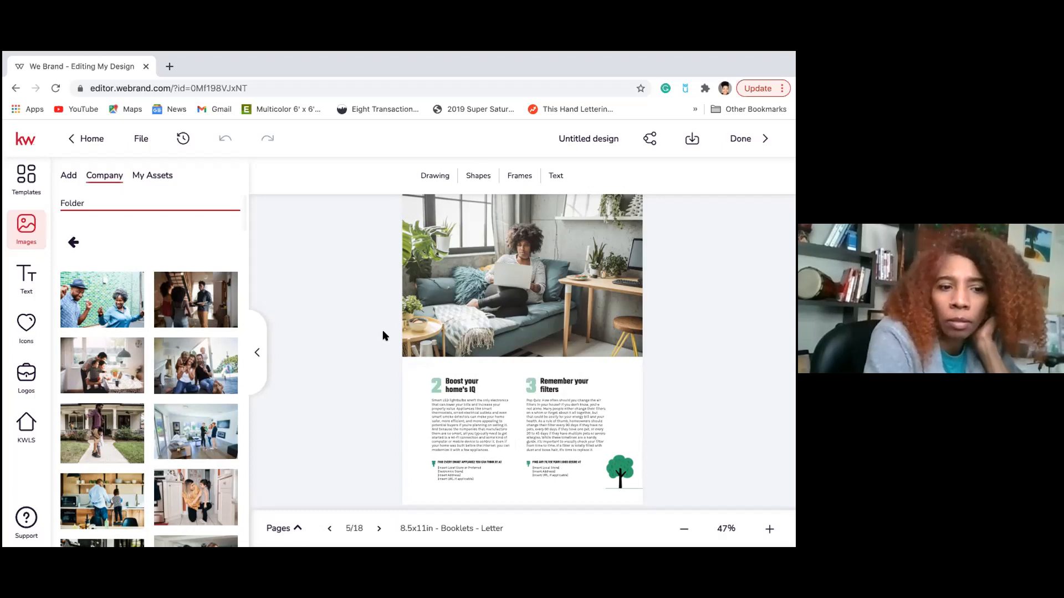
{"action": "left_click", "coordinate": [170, 67]}
Load agent.kw.com in the new tab and go to the Designs section.
{"action": "type", "text": "a"}
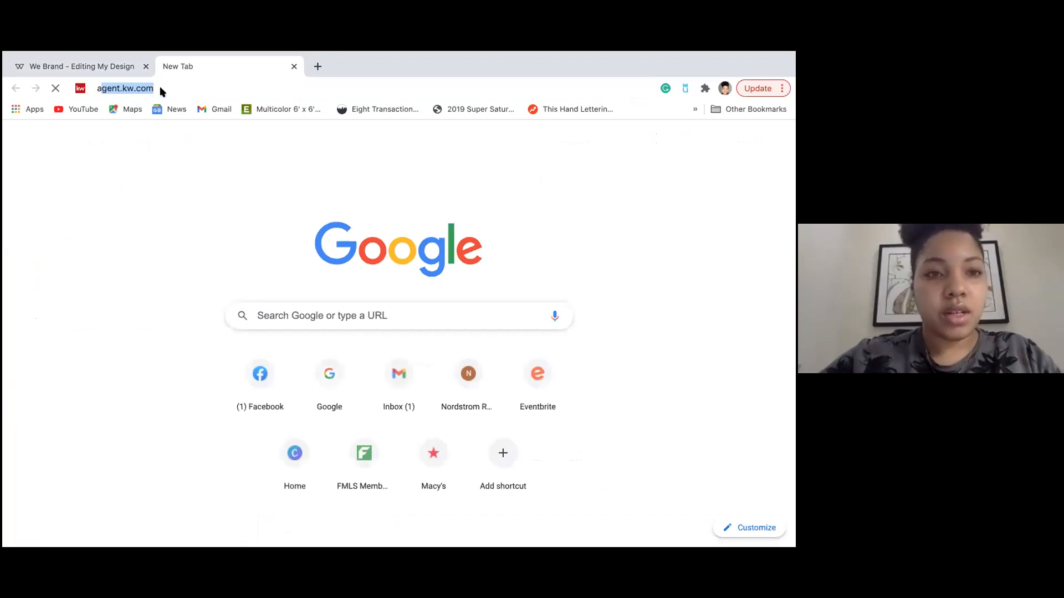
{"action": "key", "text": "Return"}
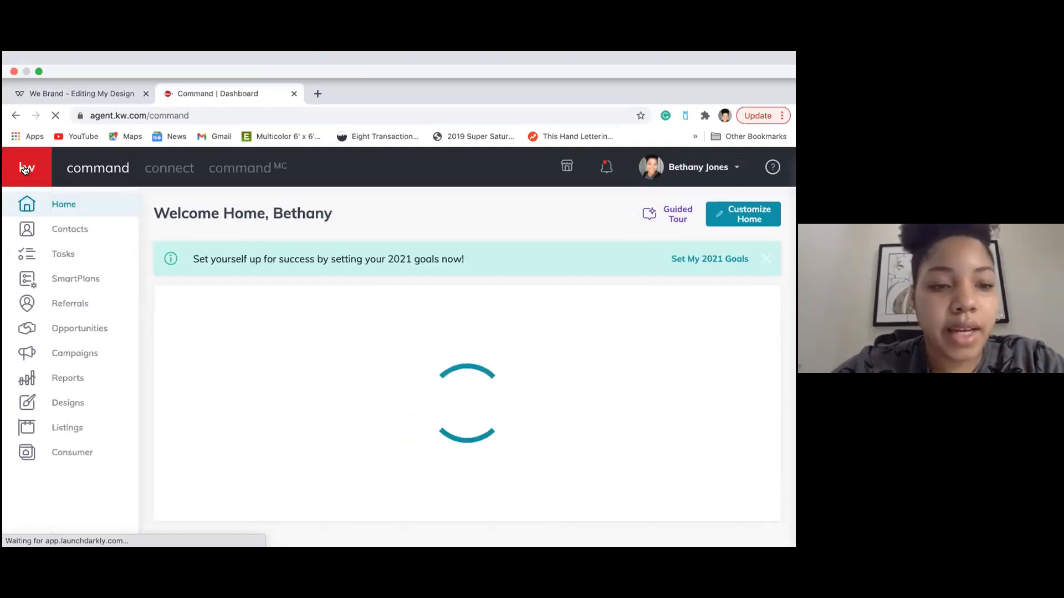
{"action": "left_click", "coordinate": [65, 377]}
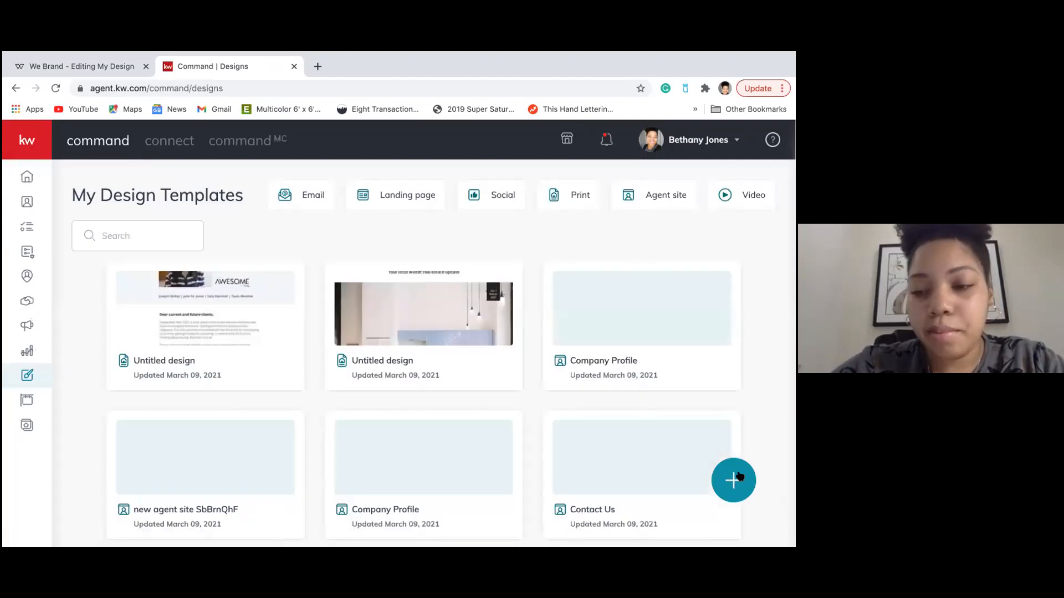
Start a new Print design, expand Lead Generation templates, and return to the WeBrand booklet tab.
{"action": "left_click", "coordinate": [737, 477]}
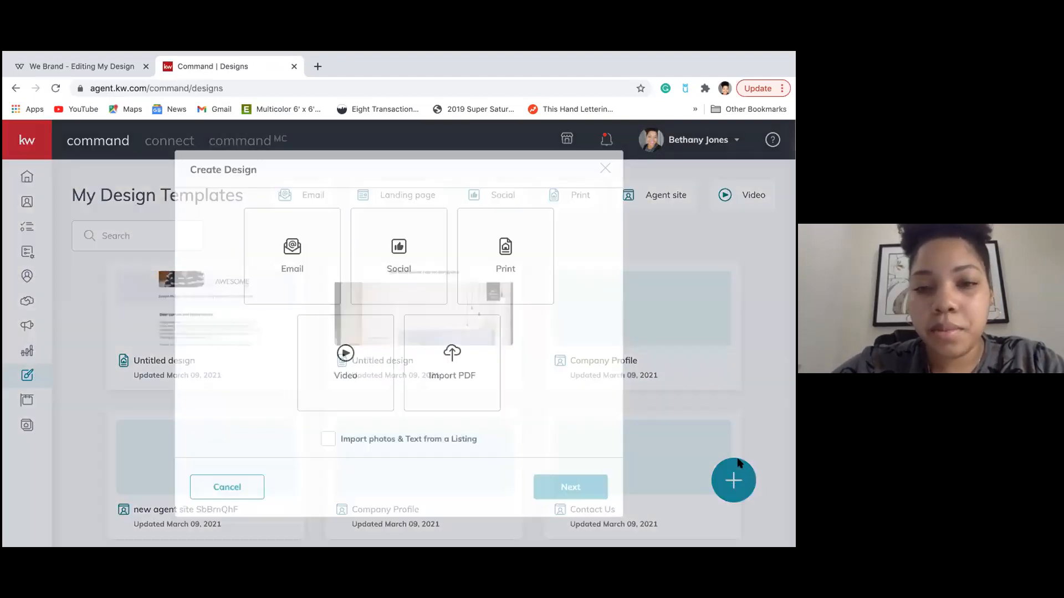
{"action": "left_click", "coordinate": [505, 256]}
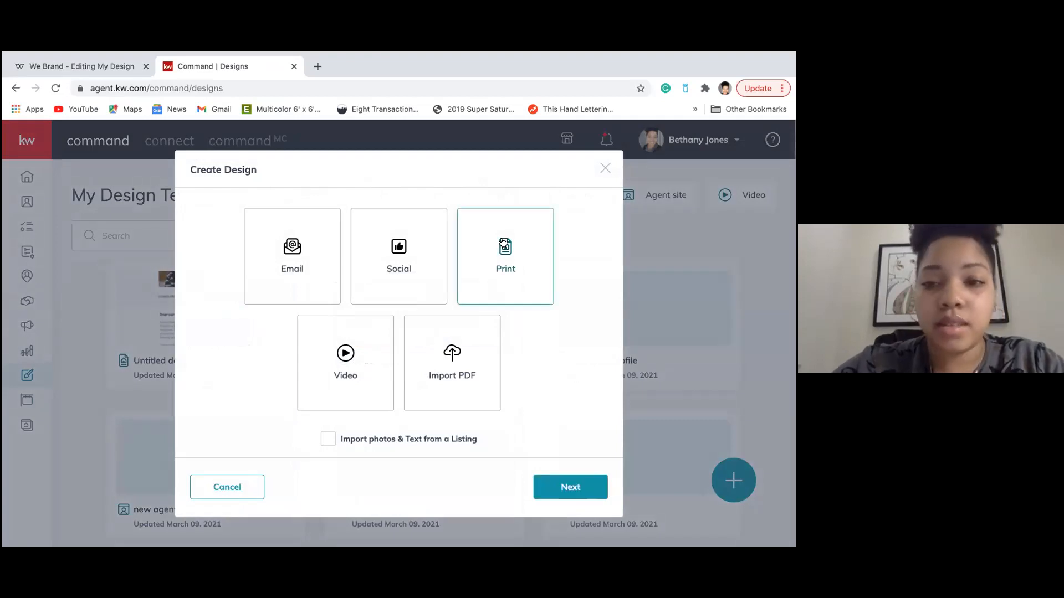
{"action": "left_click", "coordinate": [570, 482]}
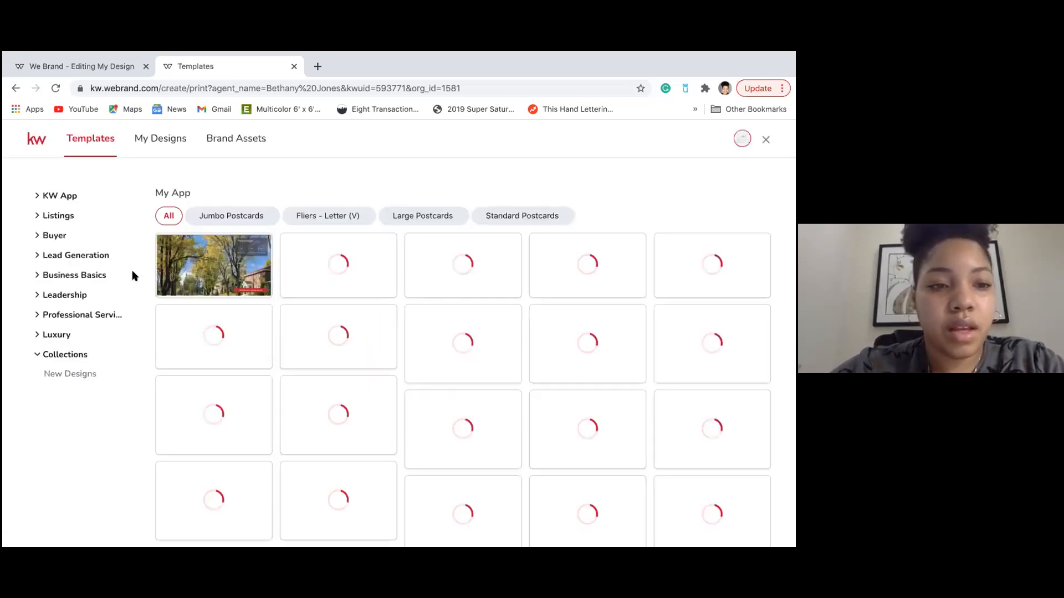
{"action": "left_click", "coordinate": [77, 255]}
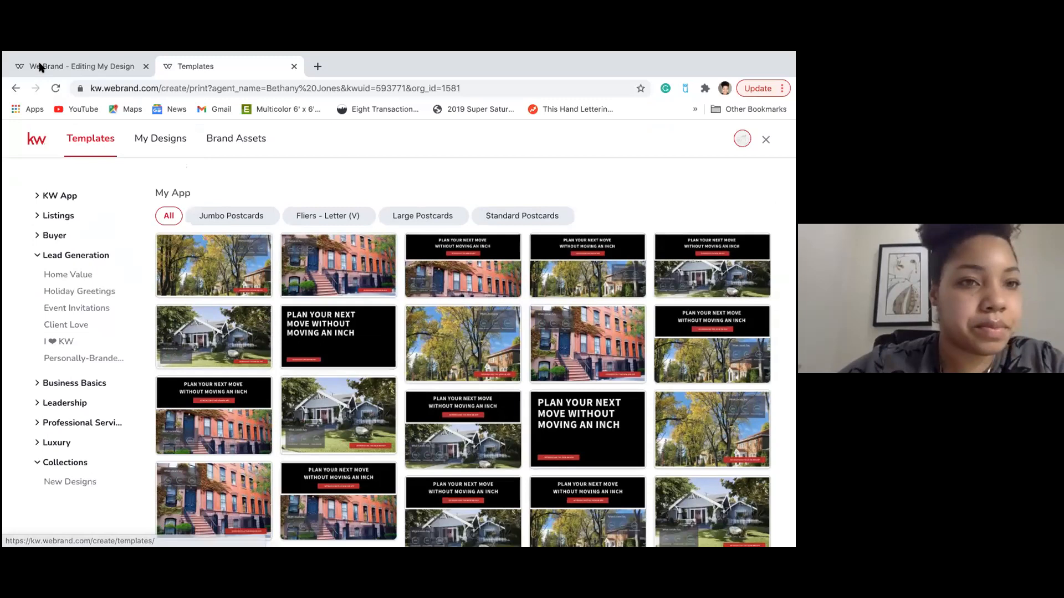
{"action": "left_click", "coordinate": [42, 67]}
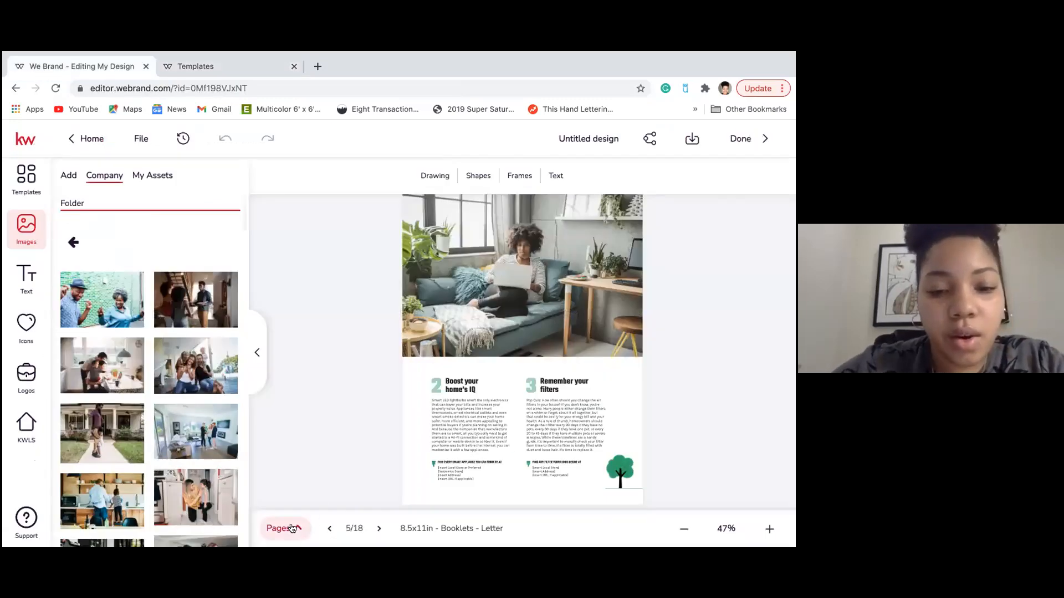
Show booklet page 3, REAL ESTATE RESOLUTIONS, with thumbnails hidden, and list My Assets images.
{"action": "mouse_move", "coordinate": [338, 523]}
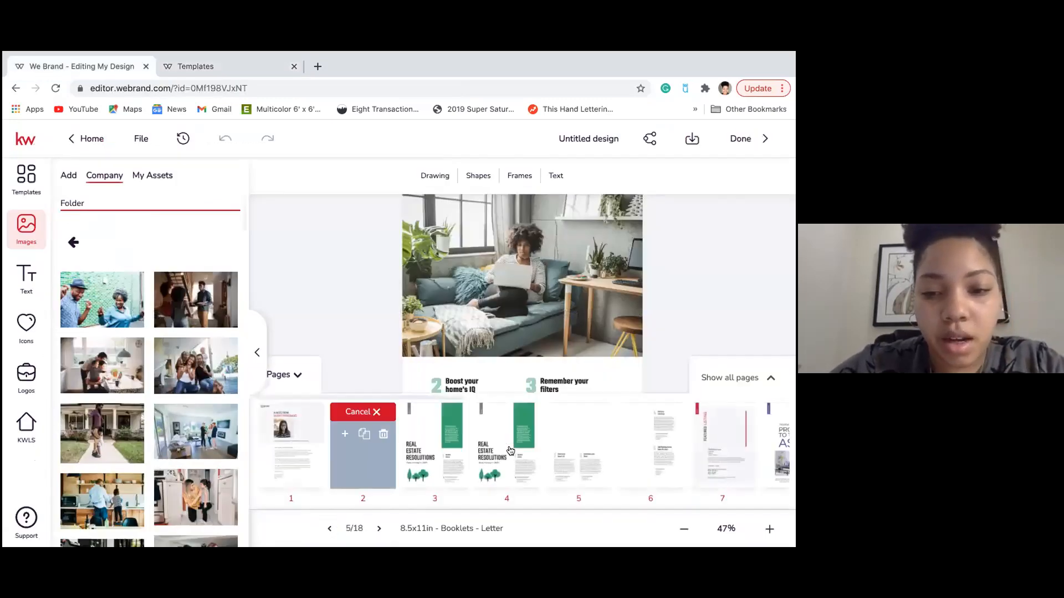
{"action": "left_click", "coordinate": [427, 462]}
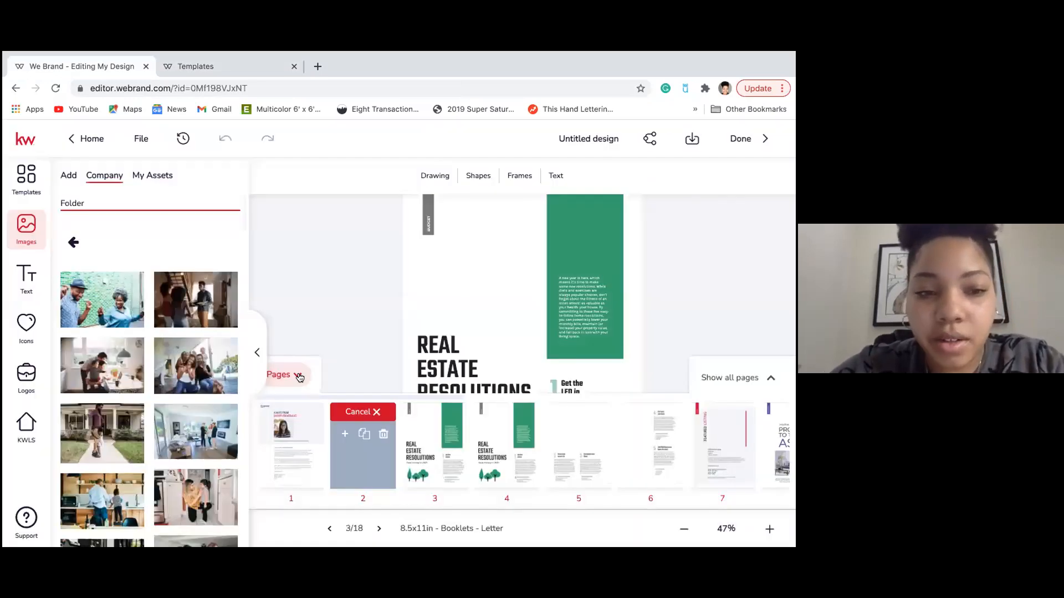
{"action": "left_click", "coordinate": [289, 375]}
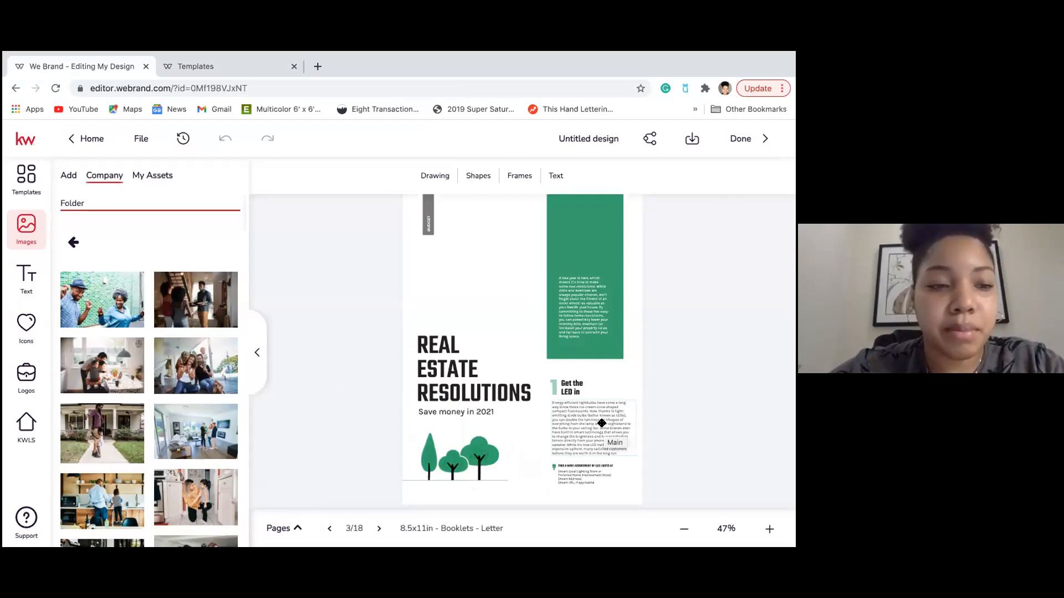
{"action": "left_click", "coordinate": [155, 179]}
{"action": "mouse_move", "coordinate": [74, 219]}
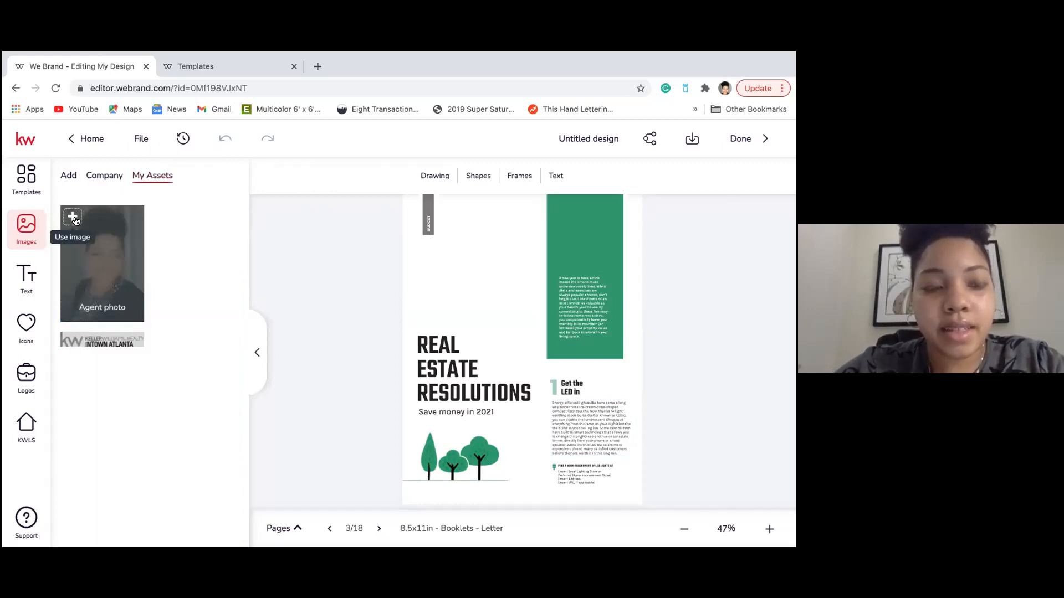
{"action": "left_click", "coordinate": [73, 218]}
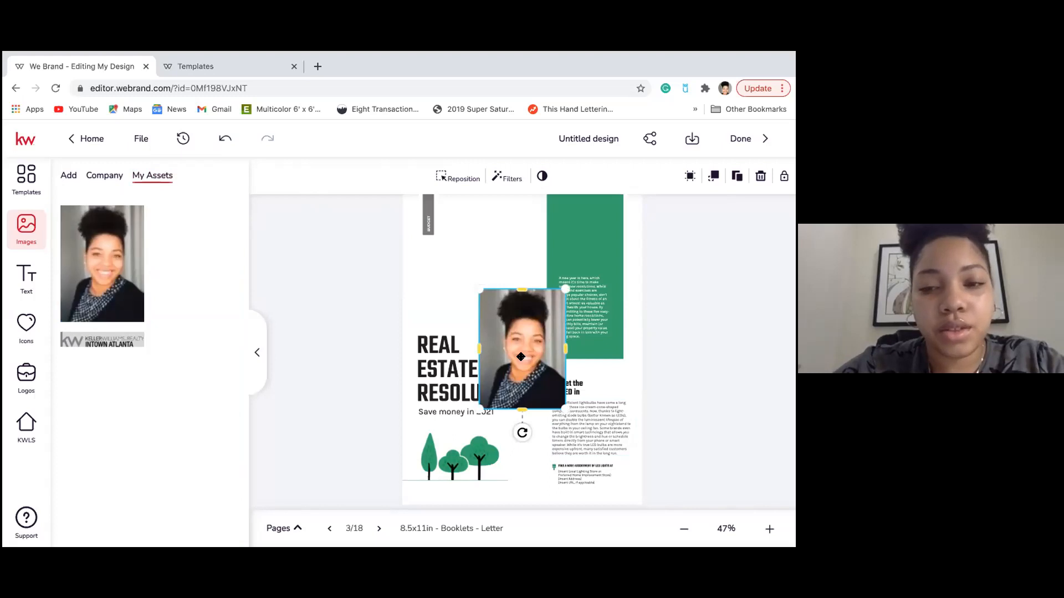
{"action": "left_click_drag", "start_coordinate": [521, 354], "coordinate": [459, 294]}
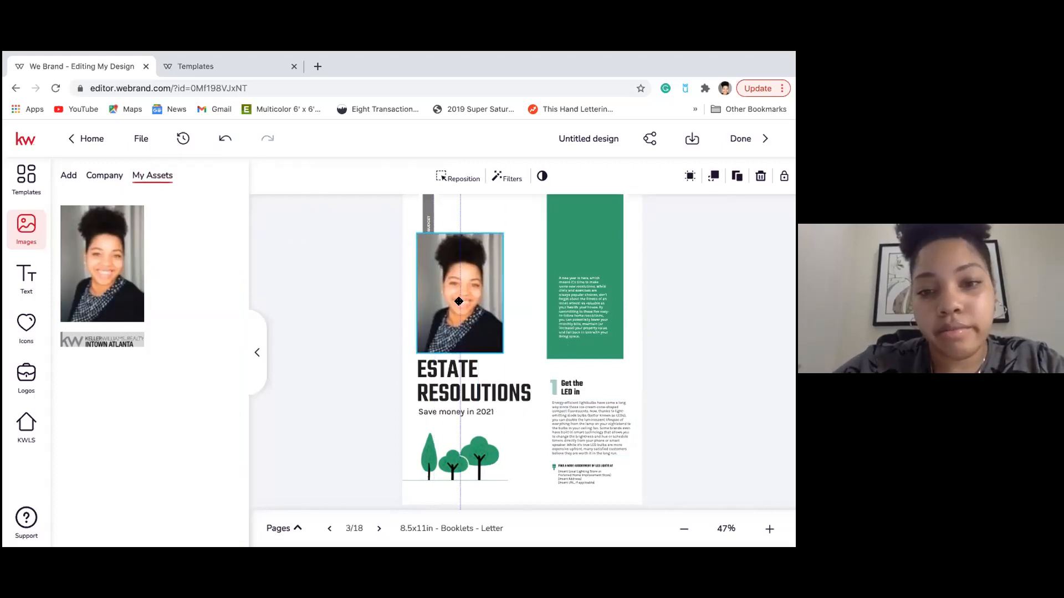
{"action": "left_click_drag", "start_coordinate": [499, 239], "coordinate": [456, 299]}
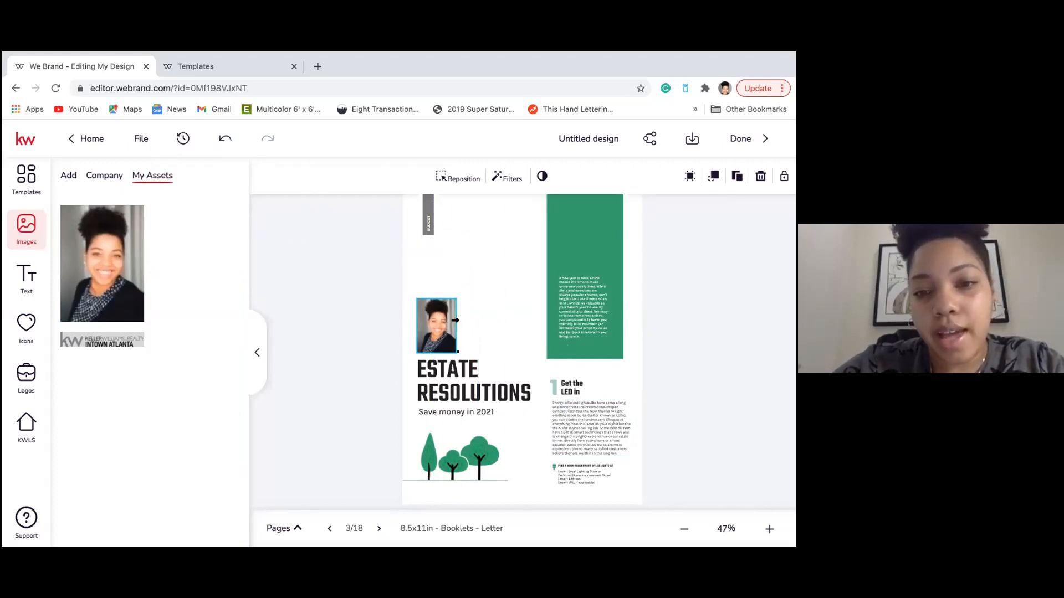
{"action": "left_click", "coordinate": [507, 354]}
{"action": "left_click", "coordinate": [485, 239]}
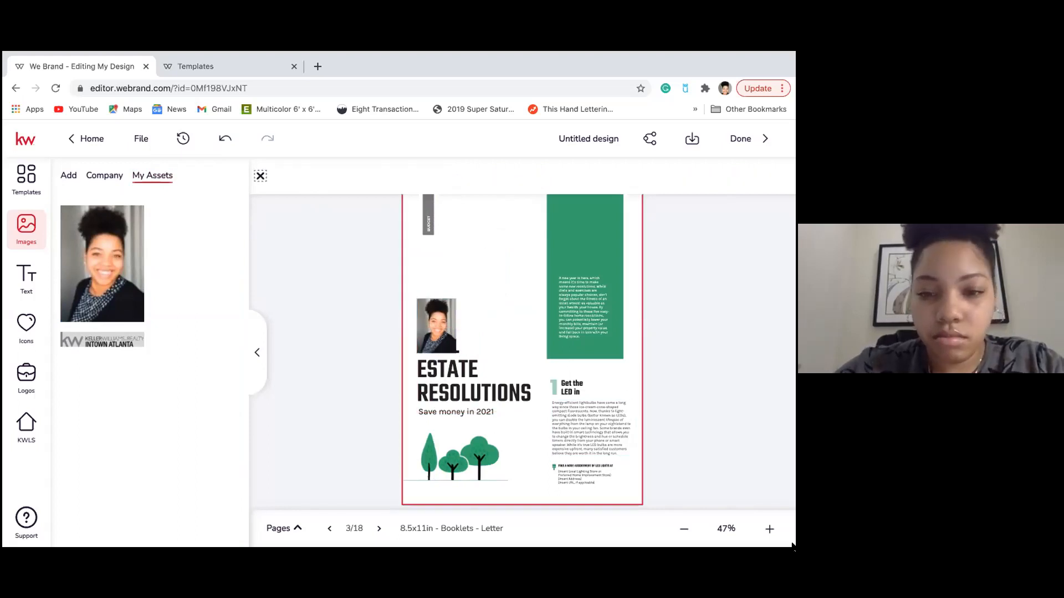
{"action": "left_click_drag", "start_coordinate": [438, 336], "coordinate": [438, 317]}
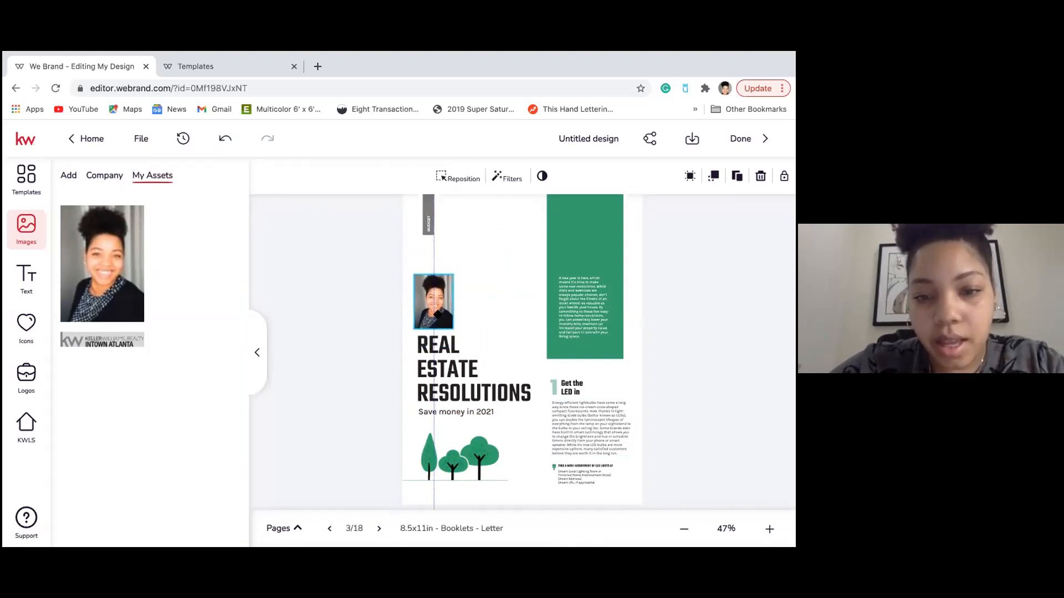
{"action": "left_click", "coordinate": [495, 311]}
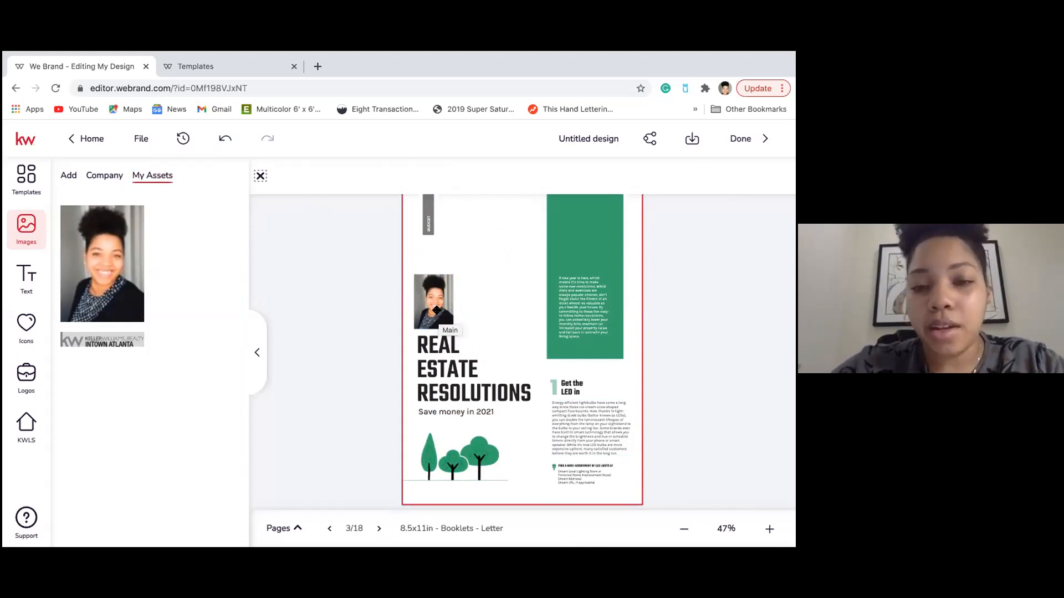
{"action": "left_click", "coordinate": [438, 283]}
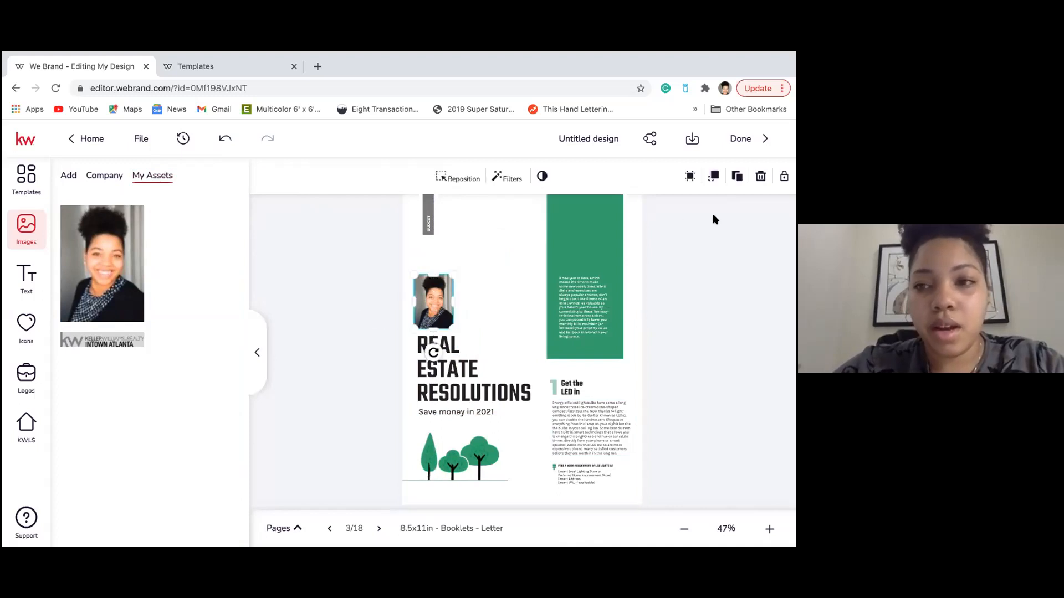
{"action": "left_click", "coordinate": [759, 178]}
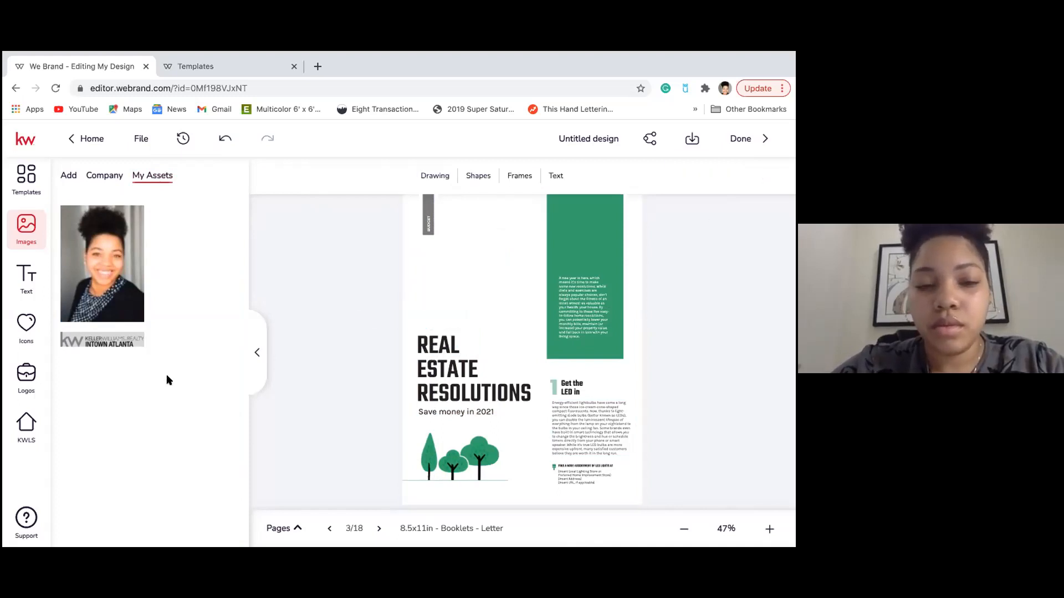
Bring up page 10, REAL VALUE REAL EXPERIENCE, hide thumbnails, and select the 15 statistic.
{"action": "left_click", "coordinate": [297, 529]}
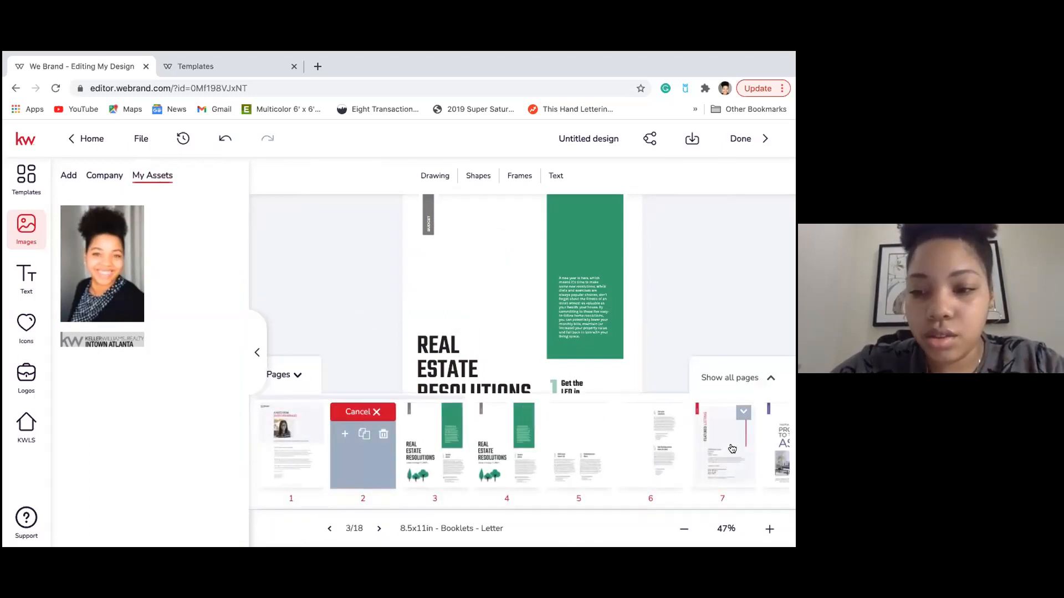
{"action": "scroll", "coordinate": [732, 449], "scroll_direction": "right", "scroll_amount": 3}
{"action": "scroll", "coordinate": [732, 448], "scroll_direction": "right", "scroll_amount": 3}
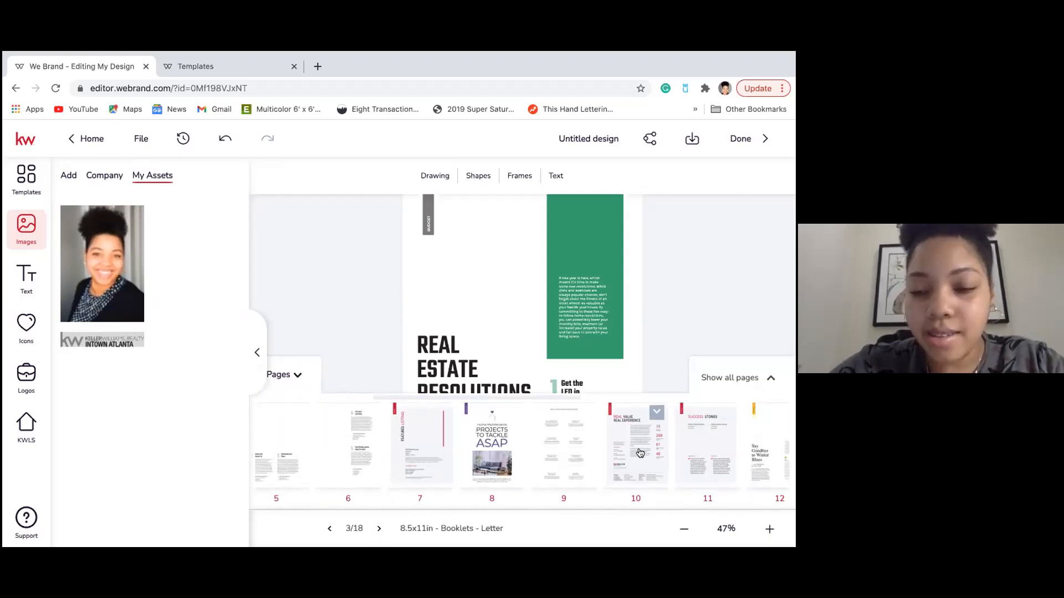
{"action": "left_click", "coordinate": [641, 453]}
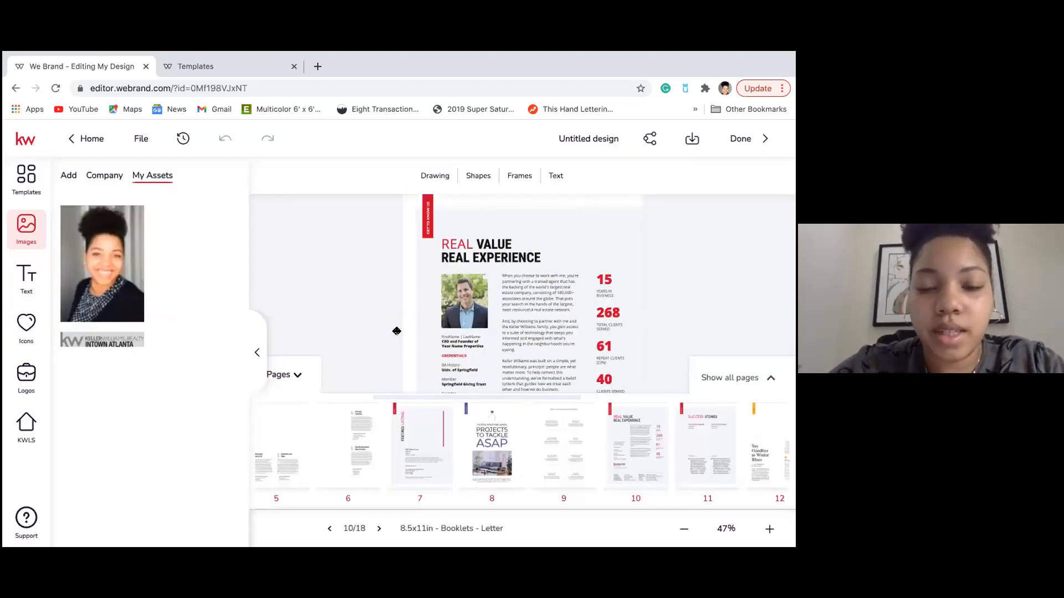
{"action": "left_click", "coordinate": [280, 375]}
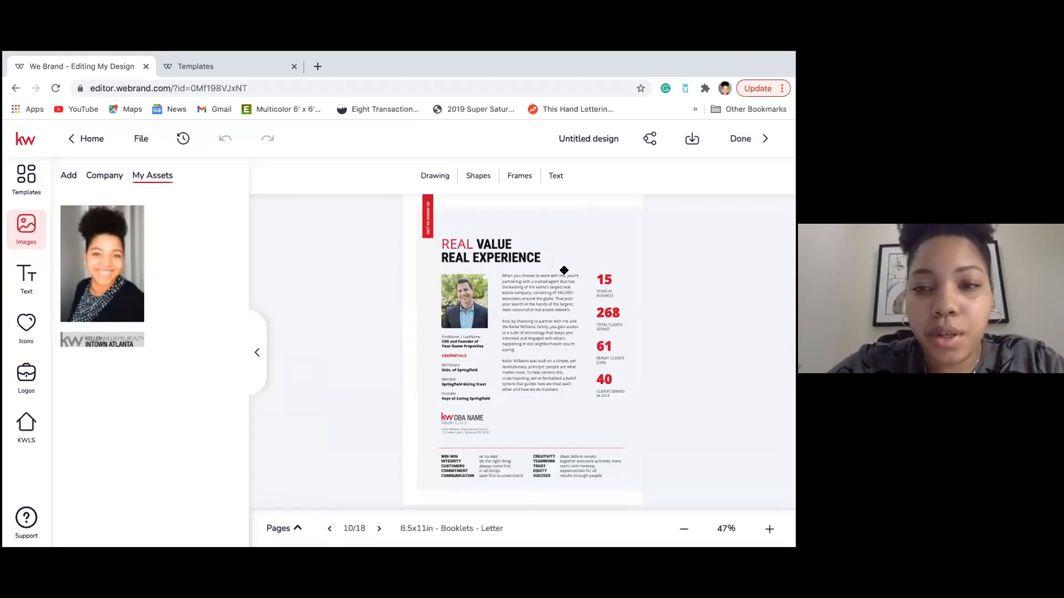
{"action": "left_click", "coordinate": [606, 278]}
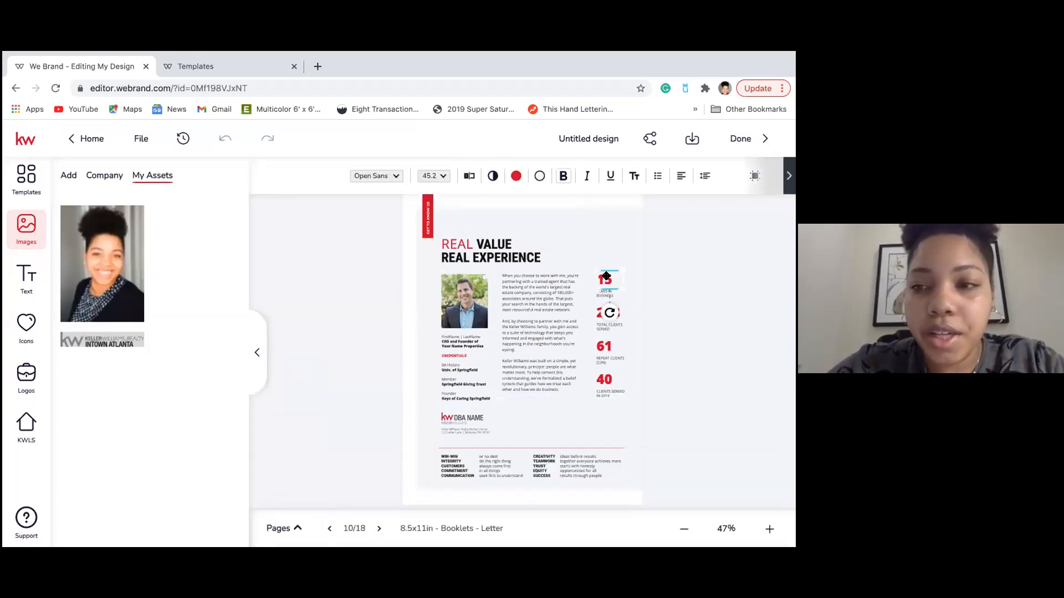
{"action": "left_click", "coordinate": [468, 176]}
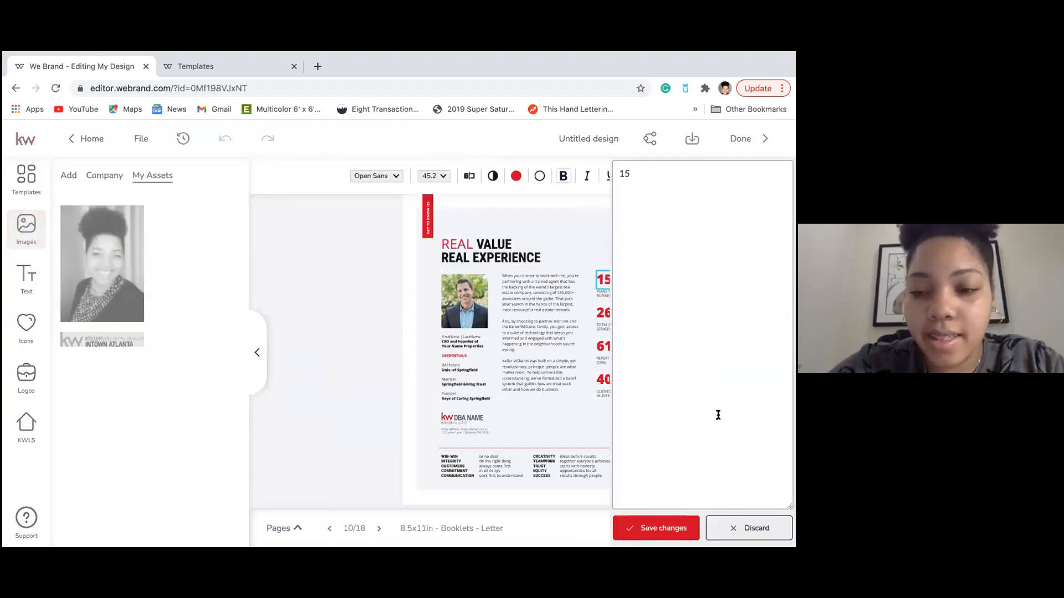
{"action": "left_click", "coordinate": [654, 527]}
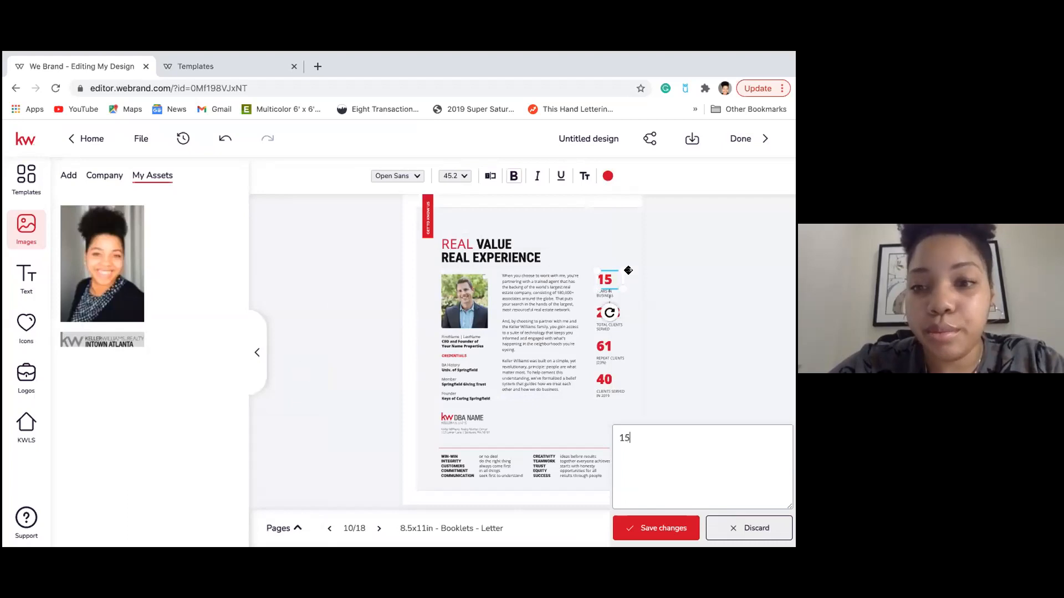
{"action": "left_click", "coordinate": [771, 529]}
{"action": "left_click", "coordinate": [770, 529]}
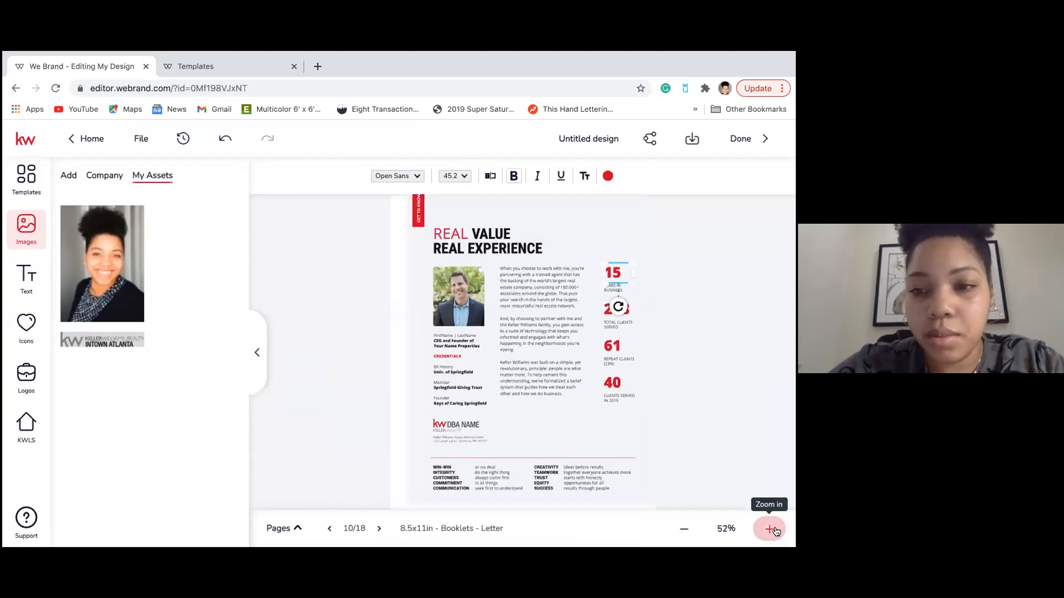
{"action": "scroll", "coordinate": [732, 382], "scroll_direction": "down", "scroll_amount": 1}
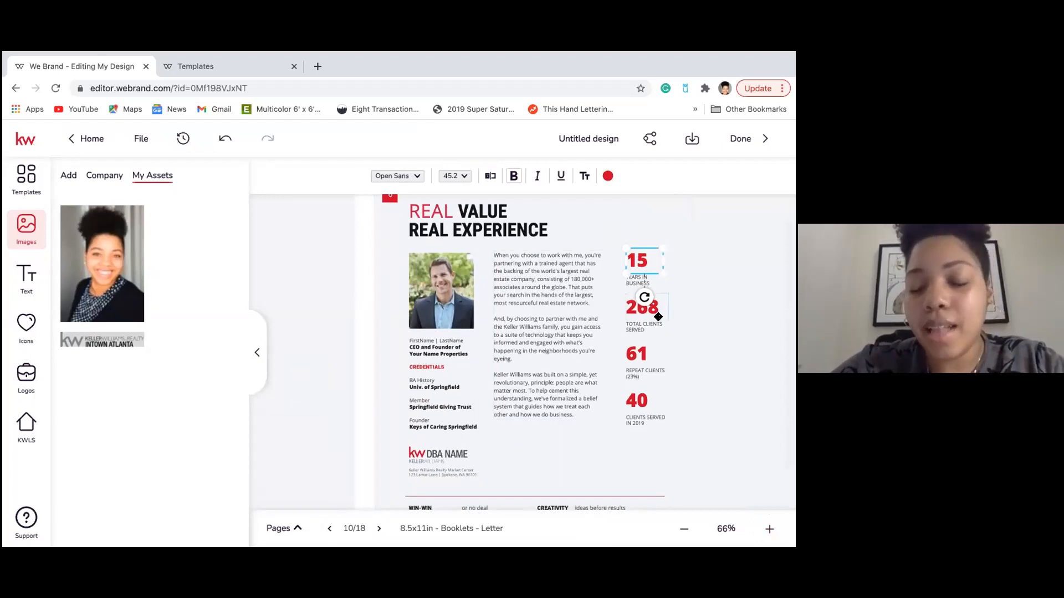
{"action": "double_click", "coordinate": [541, 279]}
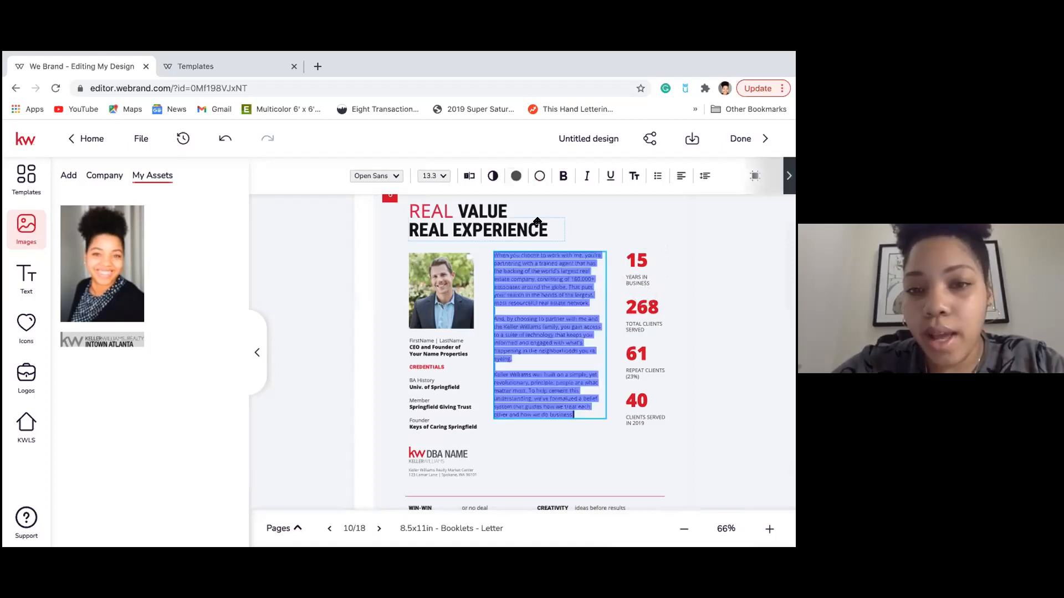
{"action": "left_click", "coordinate": [469, 175]}
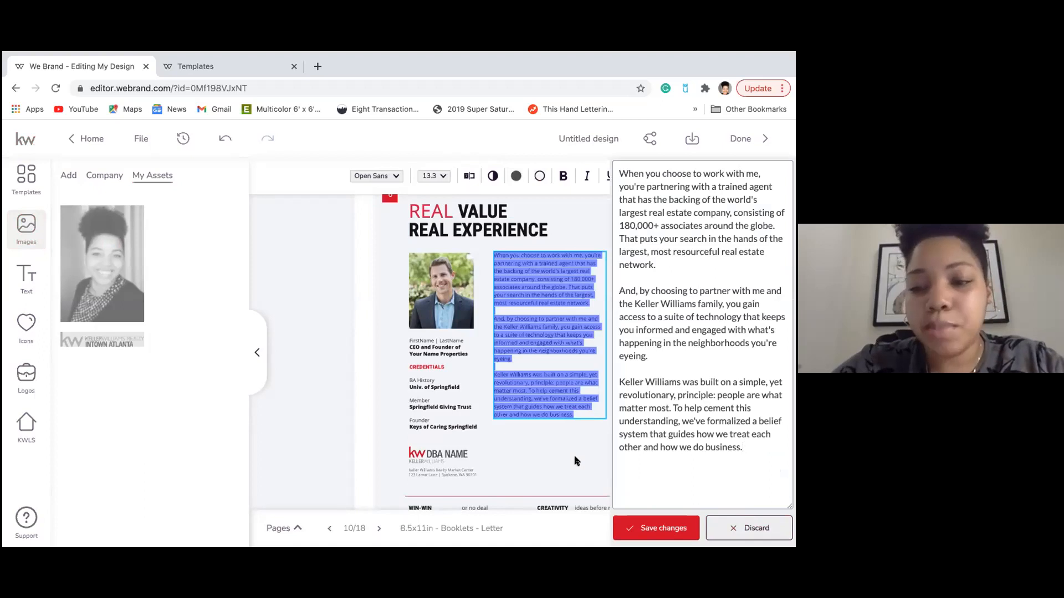
{"action": "left_click", "coordinate": [650, 527]}
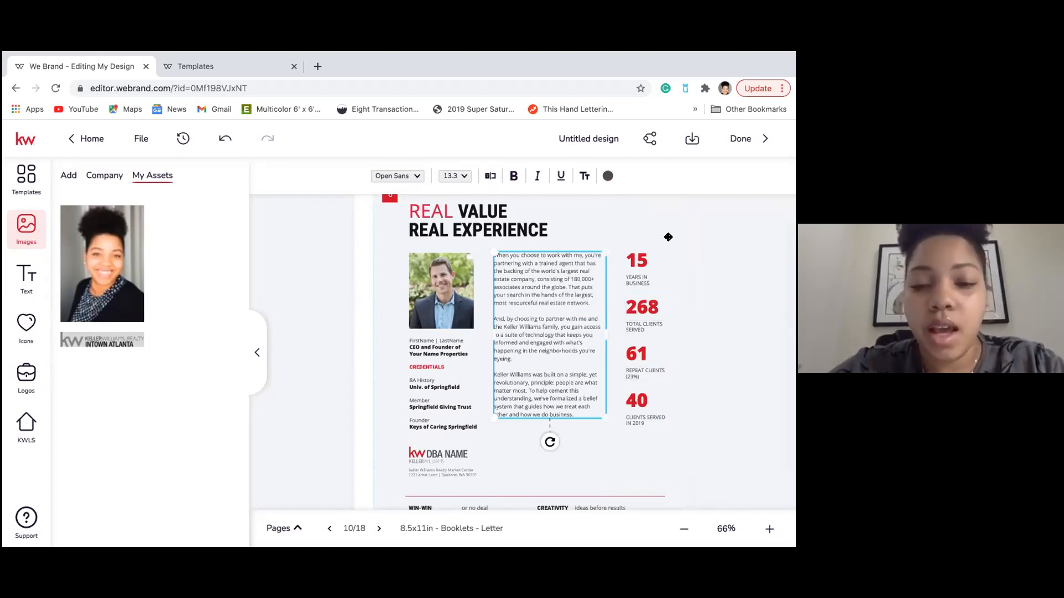
{"action": "scroll", "coordinate": [587, 329], "scroll_direction": "down", "scroll_amount": 3}
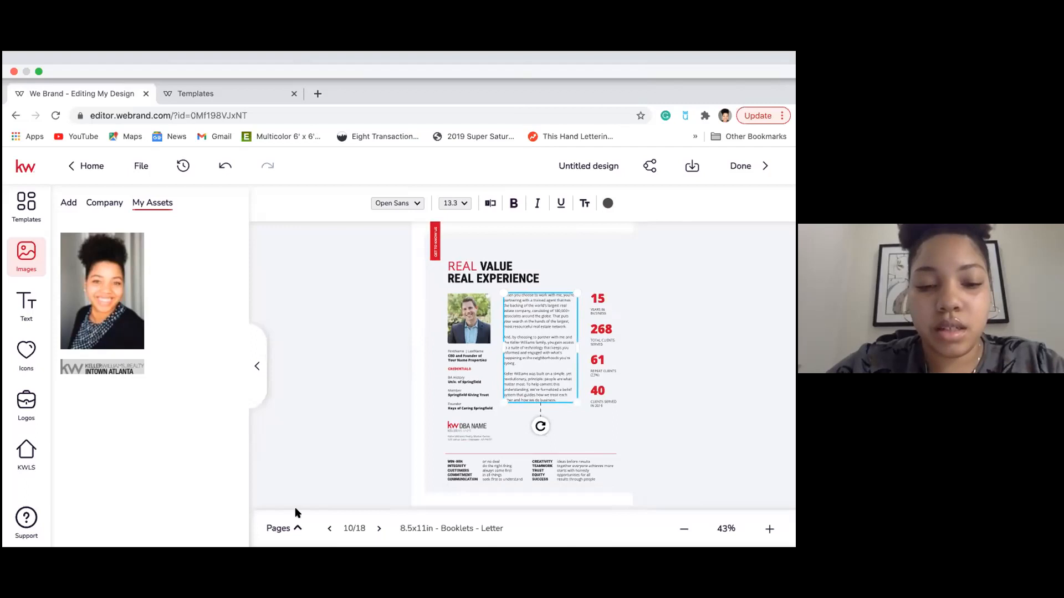
{"action": "left_click", "coordinate": [292, 528]}
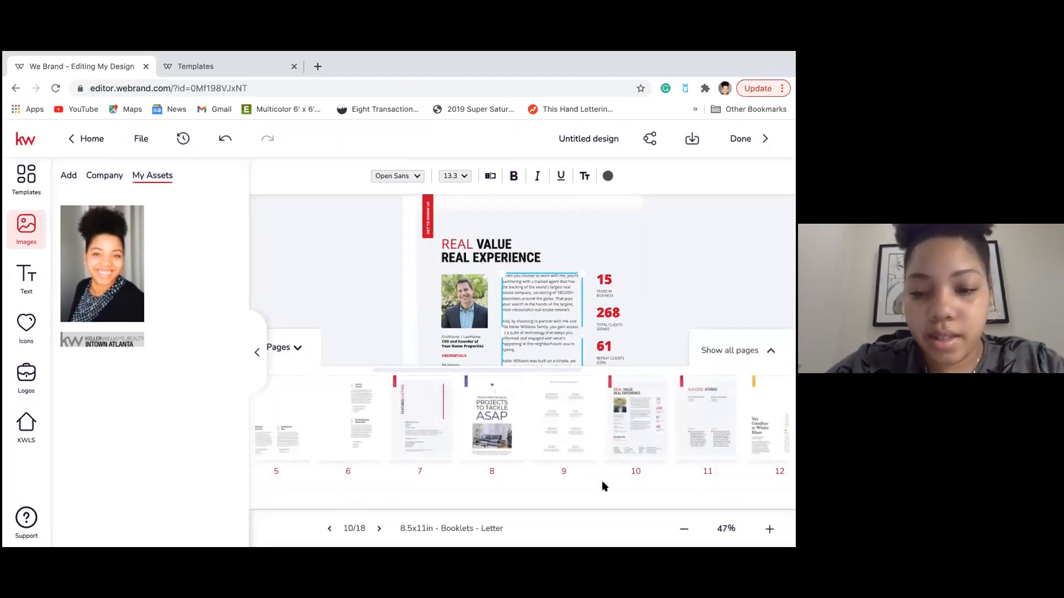
Scroll to page 18, the NEW BEGINNINGS cover, open it, and hide the thumbnail strip.
{"action": "scroll", "coordinate": [715, 434], "scroll_direction": "right", "scroll_amount": 10}
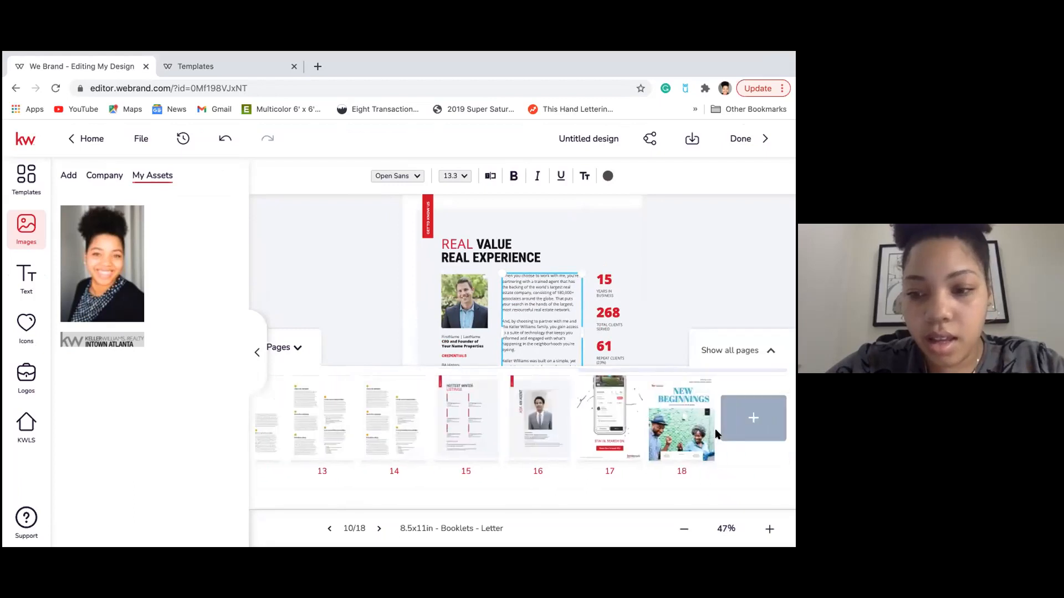
{"action": "left_click", "coordinate": [669, 422]}
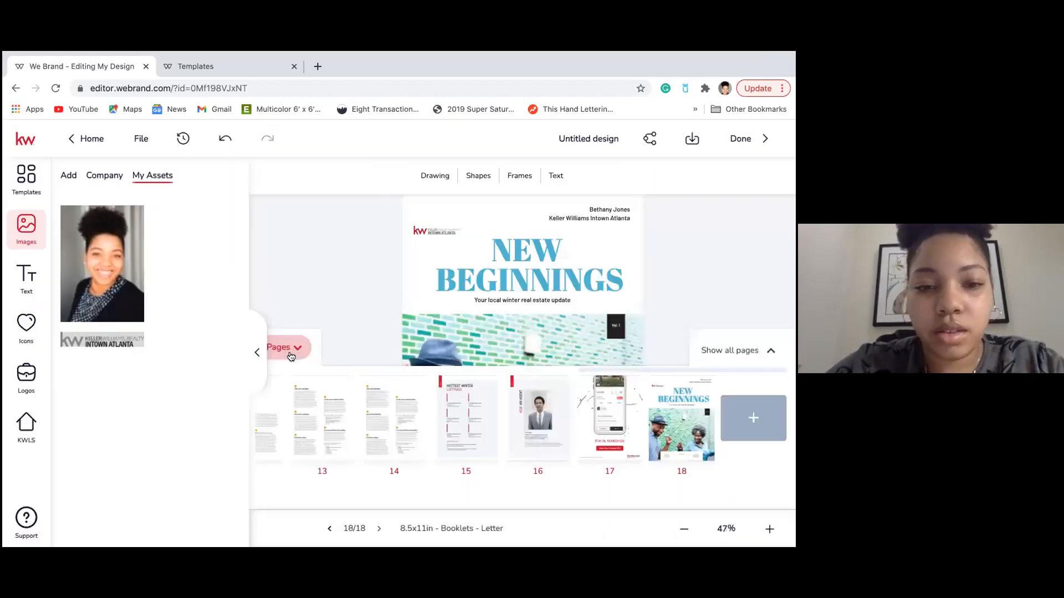
{"action": "left_click", "coordinate": [285, 351]}
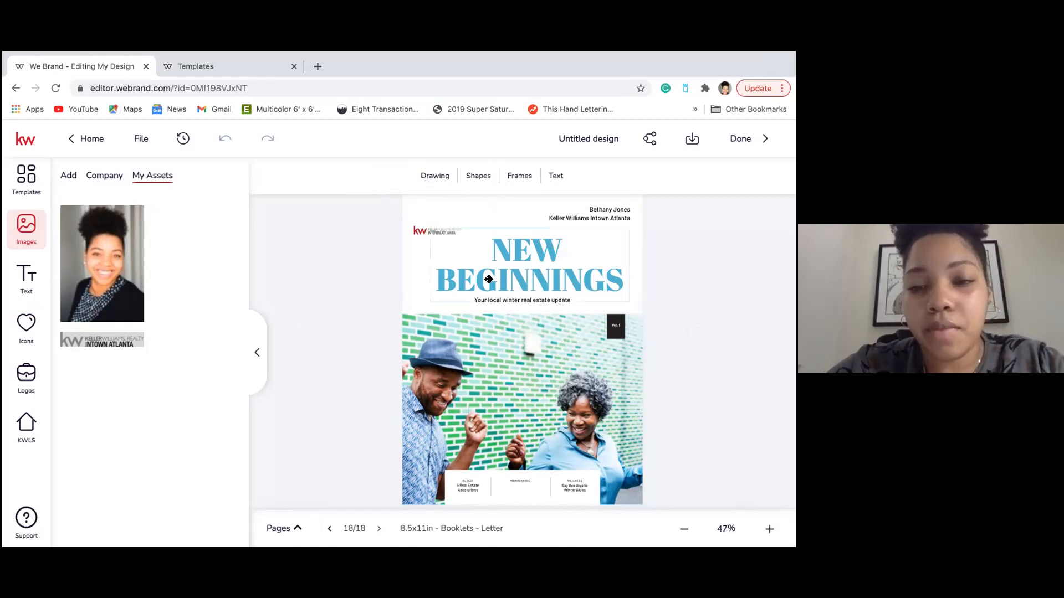
Add a Basic shapes rectangle and move and resize it to cover the NEW BEGINNINGS title.
{"action": "left_click", "coordinate": [504, 242]}
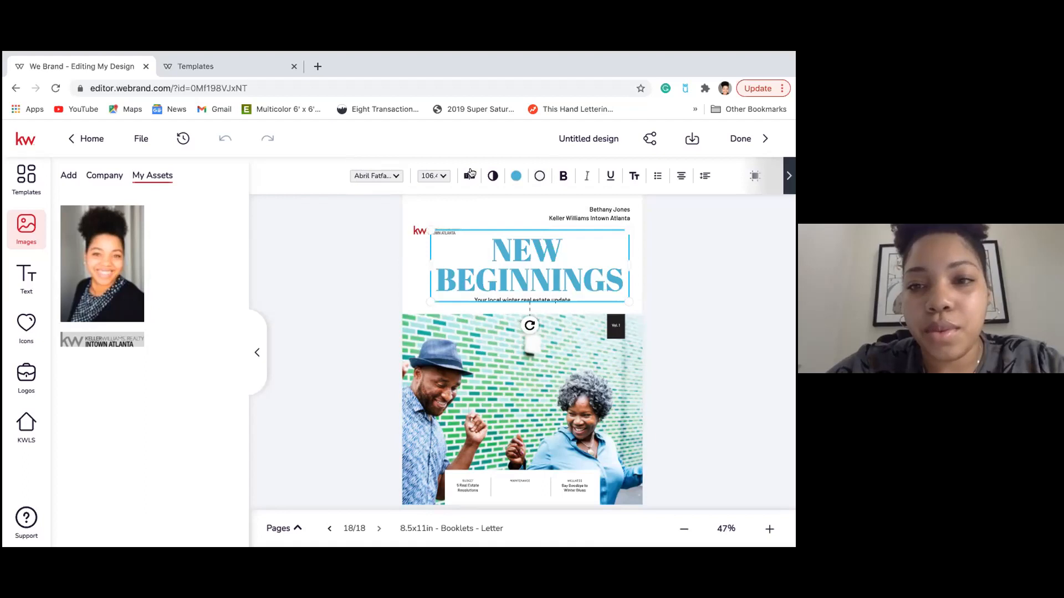
{"action": "left_click", "coordinate": [704, 275]}
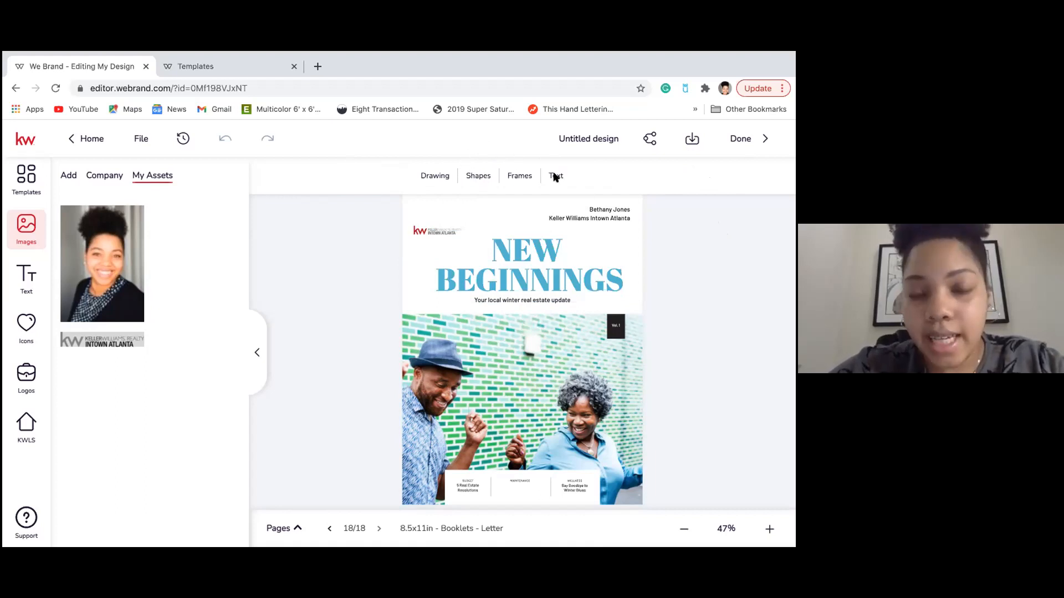
{"action": "left_click", "coordinate": [474, 183]}
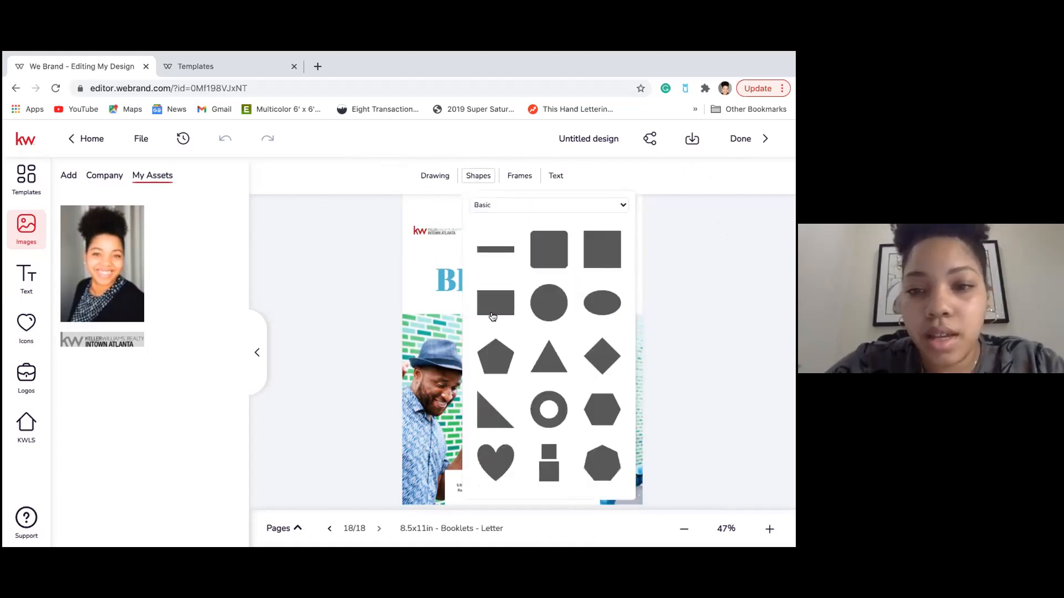
{"action": "left_click", "coordinate": [496, 308]}
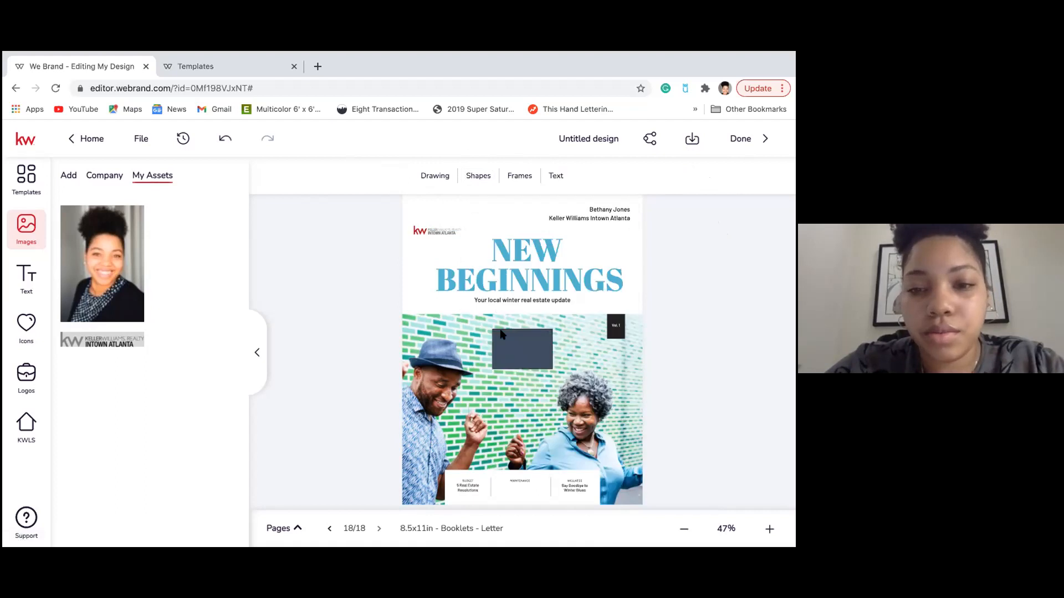
{"action": "left_click_drag", "start_coordinate": [515, 358], "coordinate": [597, 355]}
{"action": "mouse_move", "coordinate": [574, 285]}
{"action": "left_mouse_down"}
{"action": "mouse_move", "coordinate": [626, 287]}
{"action": "mouse_move", "coordinate": [573, 274]}
{"action": "left_mouse_up"}
{"action": "left_click_drag", "start_coordinate": [527, 323], "coordinate": [525, 291]}
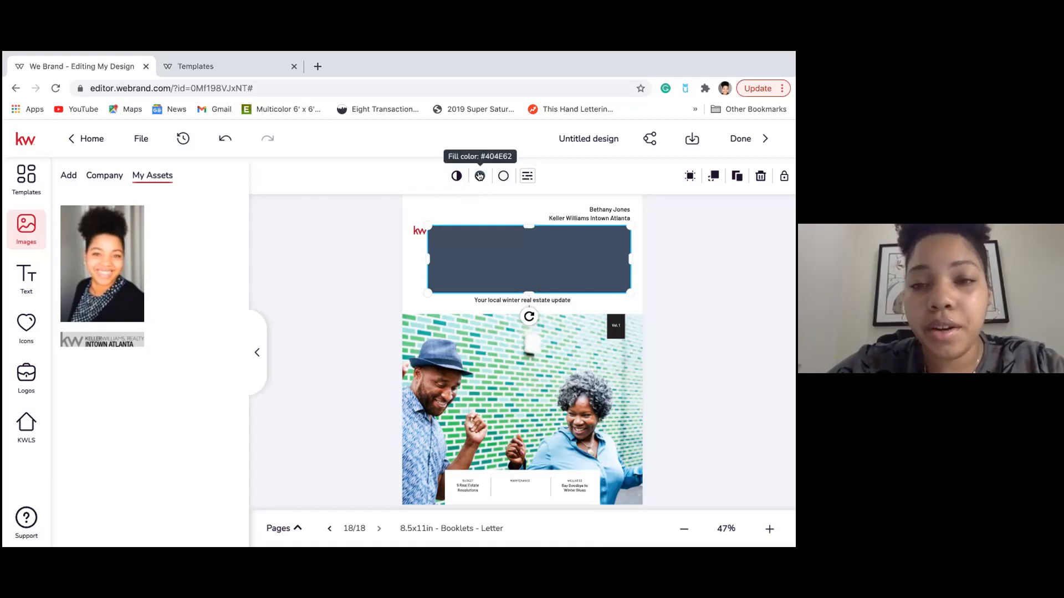
Make the rectangle's fill transparent so it outlines the title, then reselect the rectangle.
{"action": "left_click", "coordinate": [480, 177]}
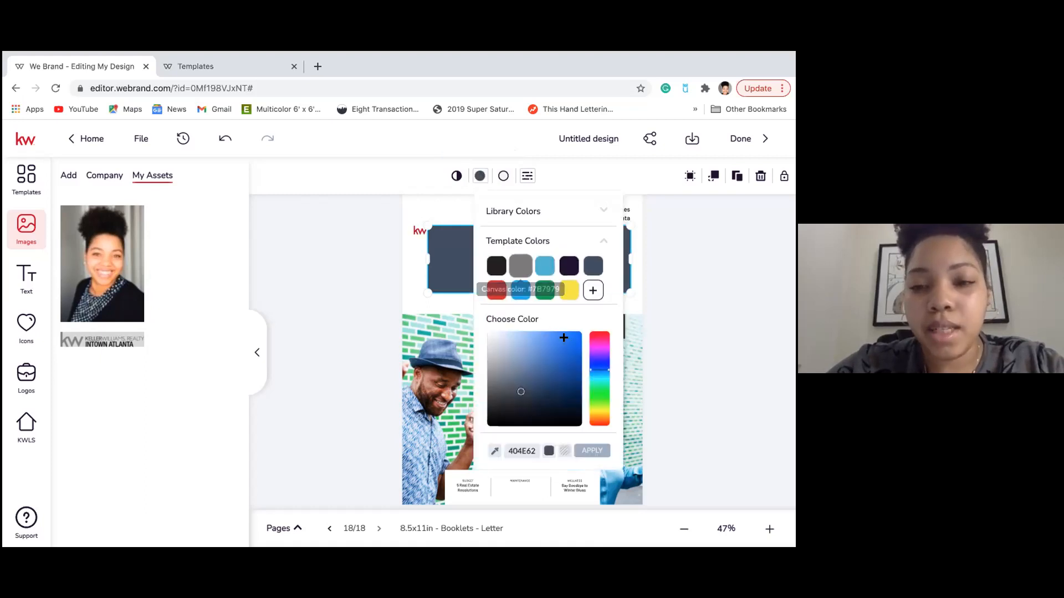
{"action": "left_click", "coordinate": [565, 454]}
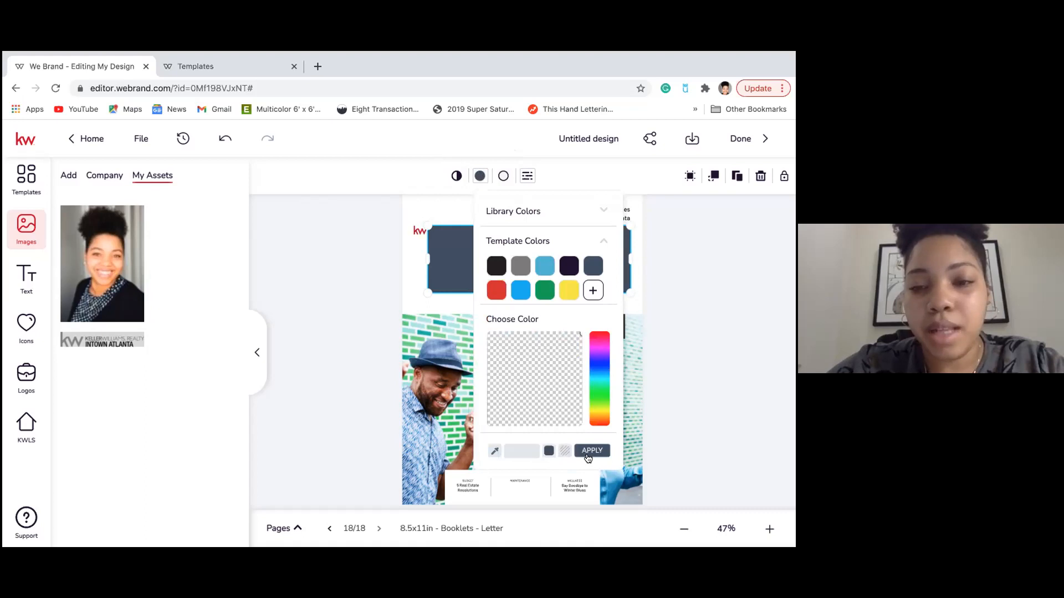
{"action": "left_click", "coordinate": [591, 451]}
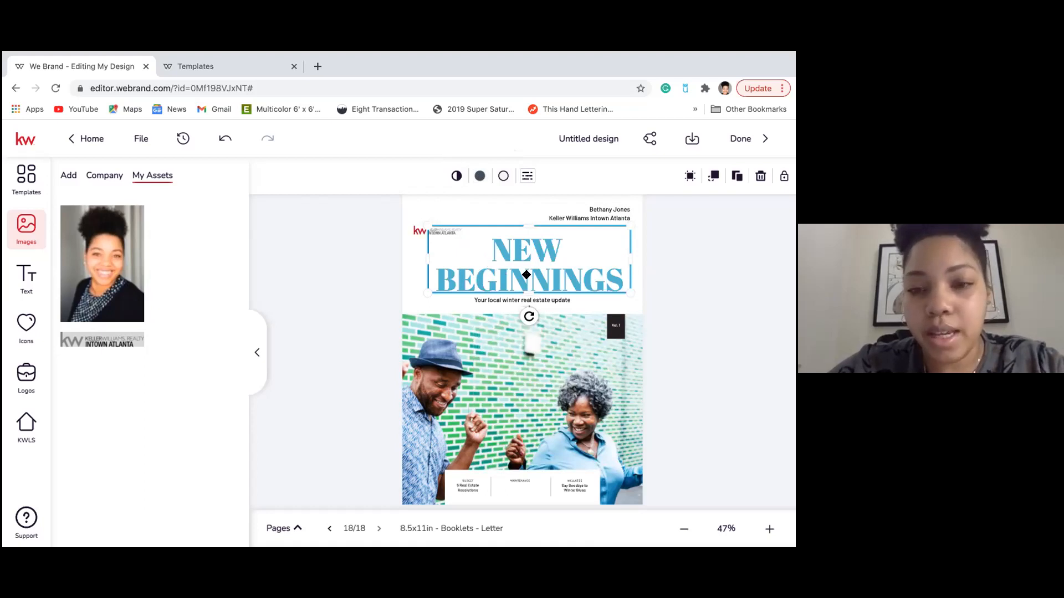
{"action": "left_click", "coordinate": [409, 284]}
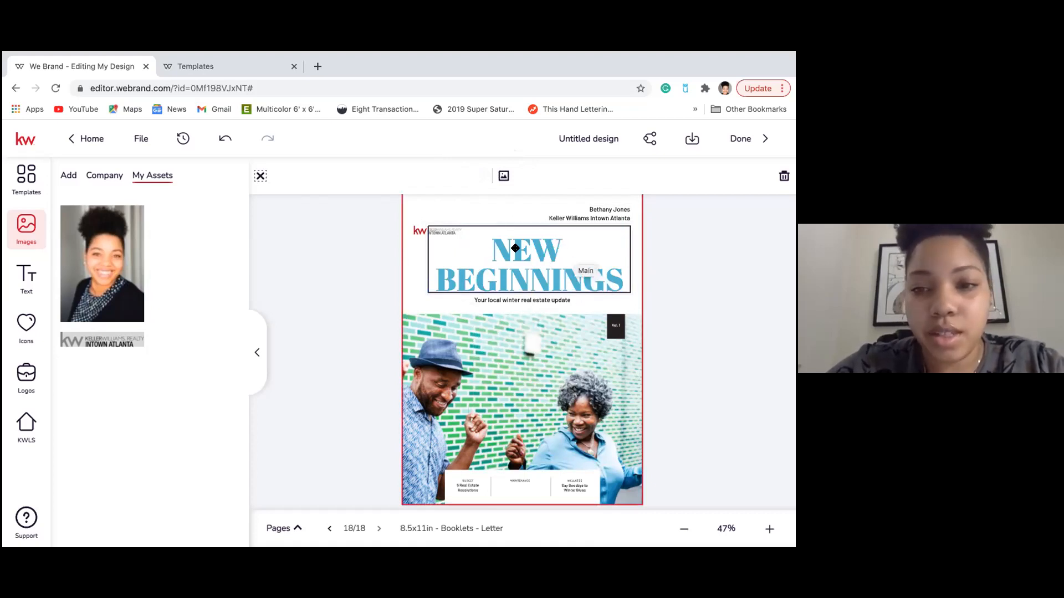
{"action": "left_click", "coordinate": [589, 225]}
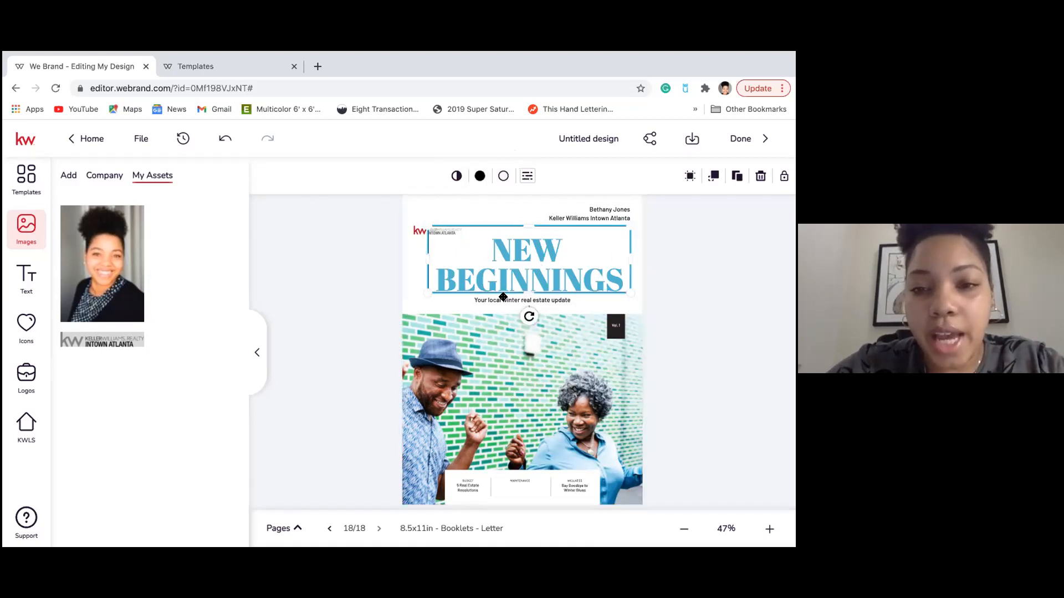
Try centre, middle, top, right and bottom page alignments on the frame, then undo them.
{"action": "left_click", "coordinate": [713, 176]}
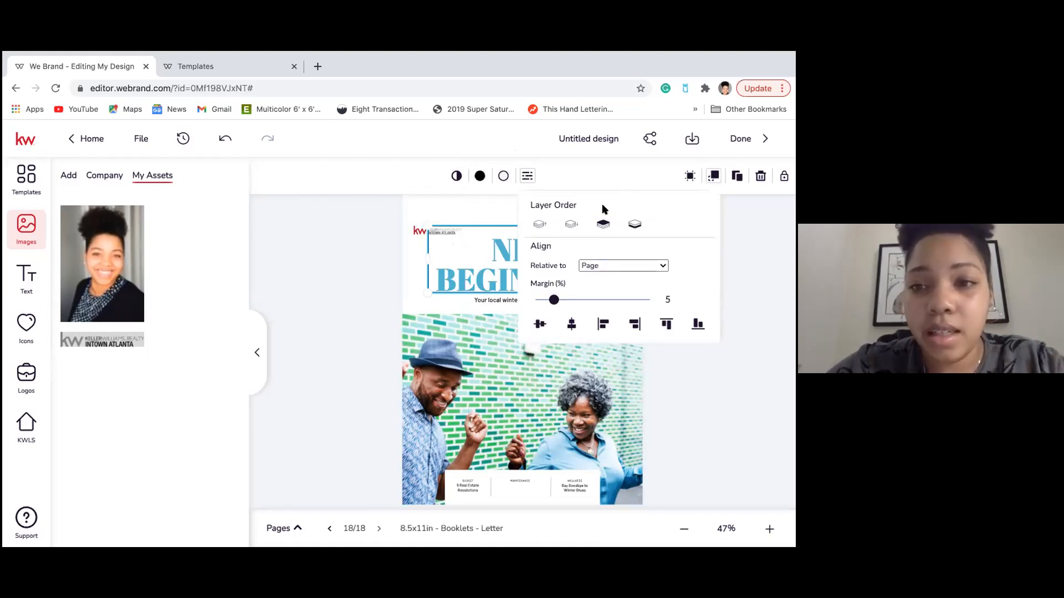
{"action": "left_click", "coordinate": [637, 228]}
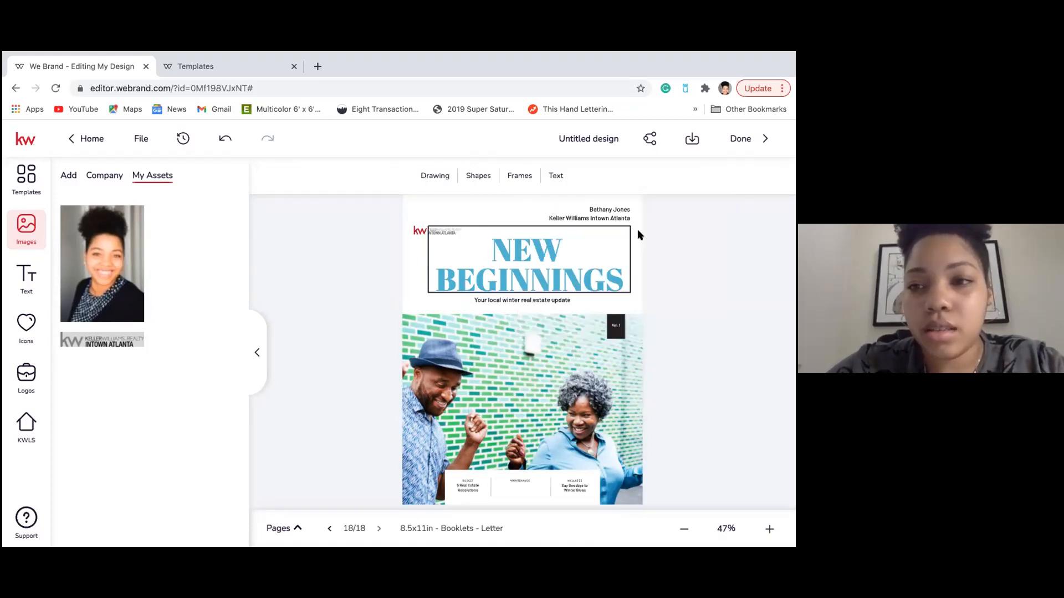
{"action": "left_click", "coordinate": [586, 231]}
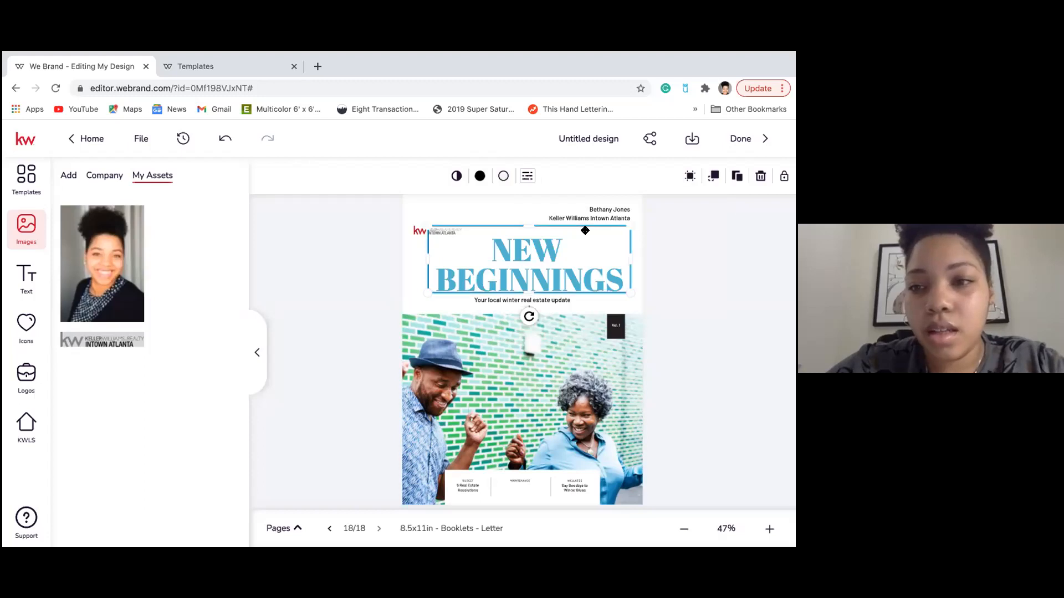
{"action": "left_click", "coordinate": [713, 177]}
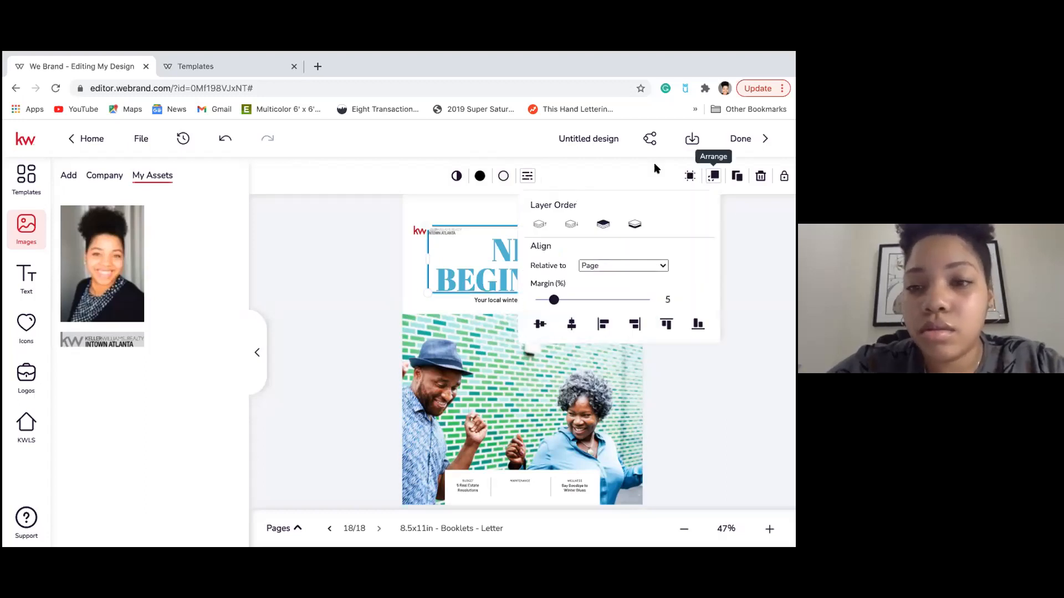
{"action": "left_click", "coordinate": [572, 326]}
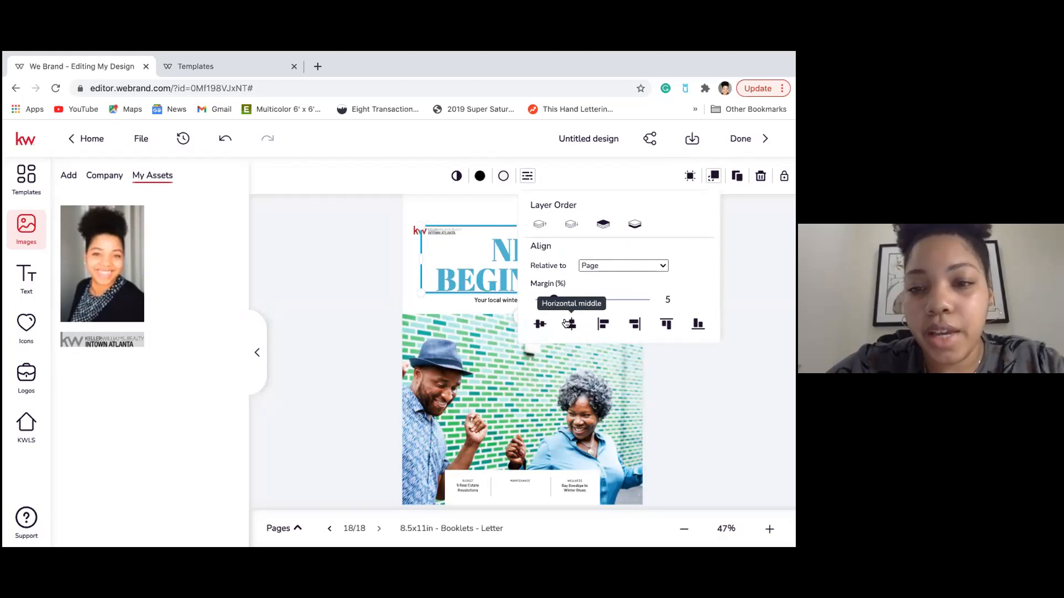
{"action": "left_click", "coordinate": [539, 325]}
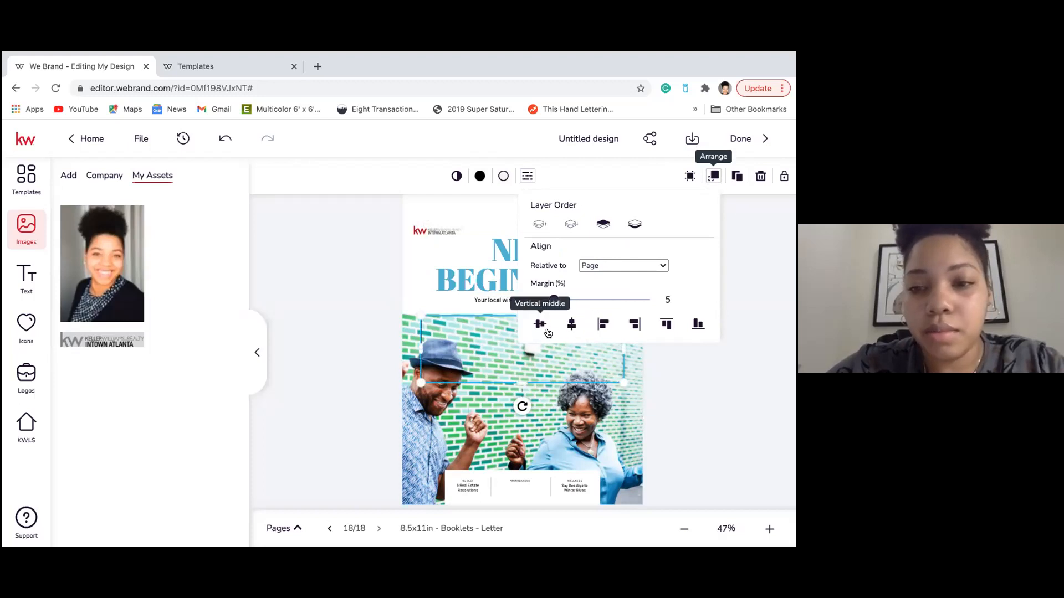
{"action": "left_click", "coordinate": [667, 321]}
{"action": "left_click", "coordinate": [635, 324]}
{"action": "left_click", "coordinate": [697, 325]}
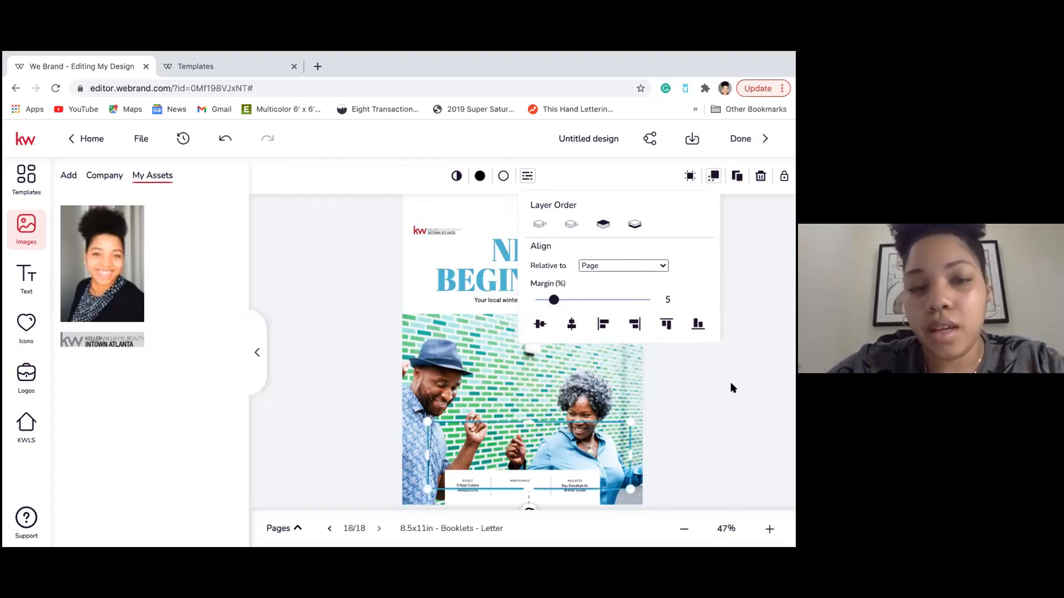
{"action": "left_click", "coordinate": [225, 140]}
{"action": "left_click", "coordinate": [225, 142]}
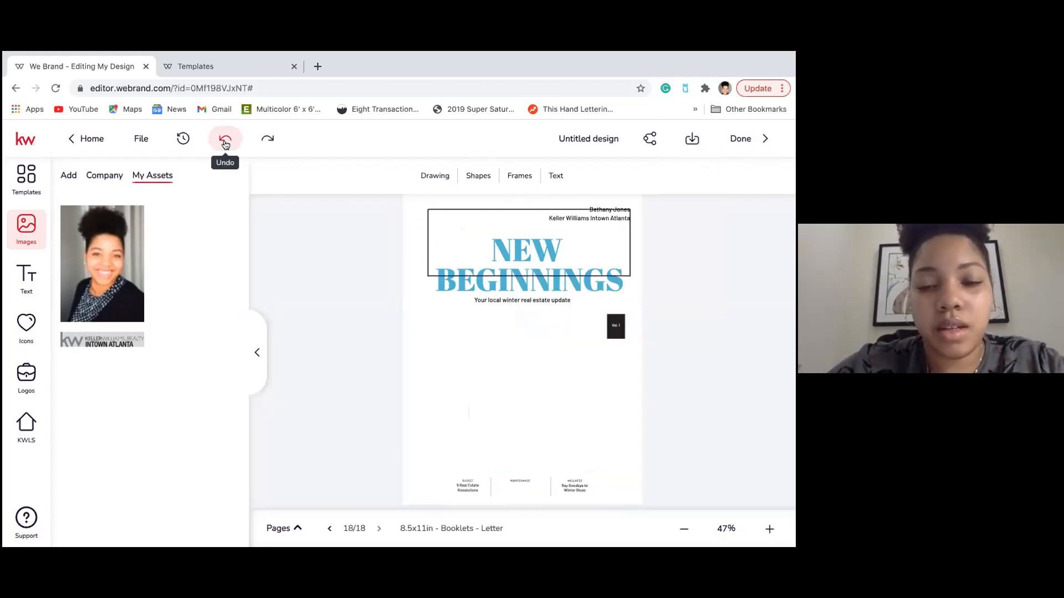
{"action": "left_click", "coordinate": [224, 144]}
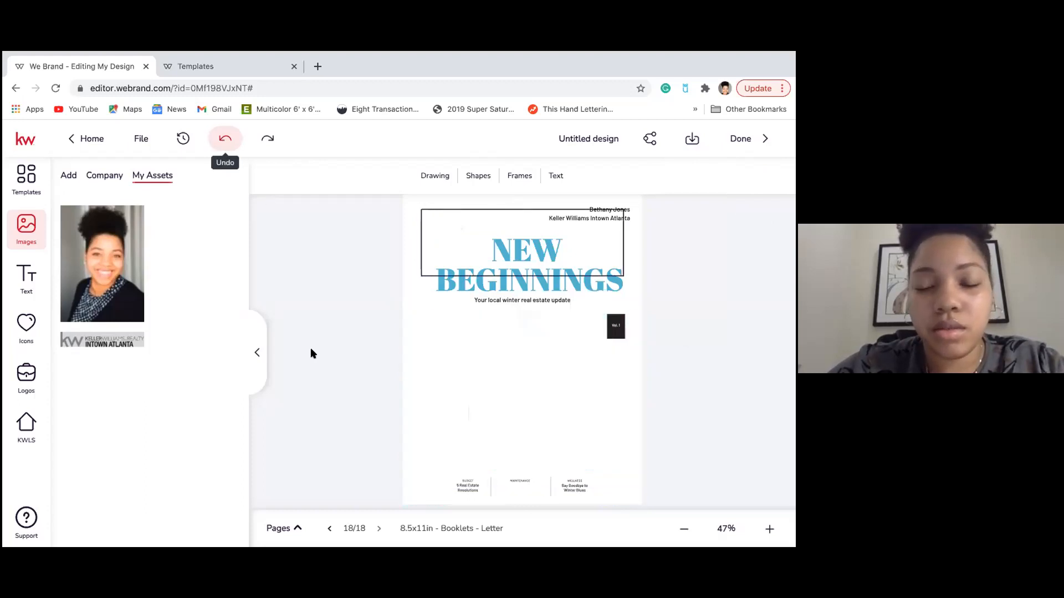
Select the outline frame around the title and delete it.
{"action": "left_click", "coordinate": [563, 205]}
{"action": "left_click", "coordinate": [457, 206]}
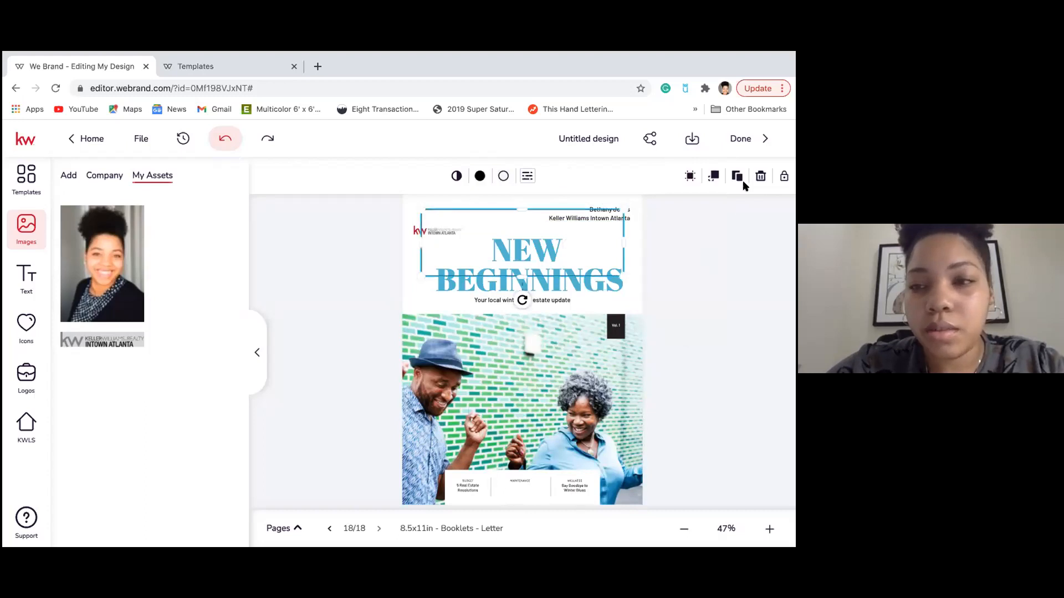
{"action": "left_click", "coordinate": [760, 176]}
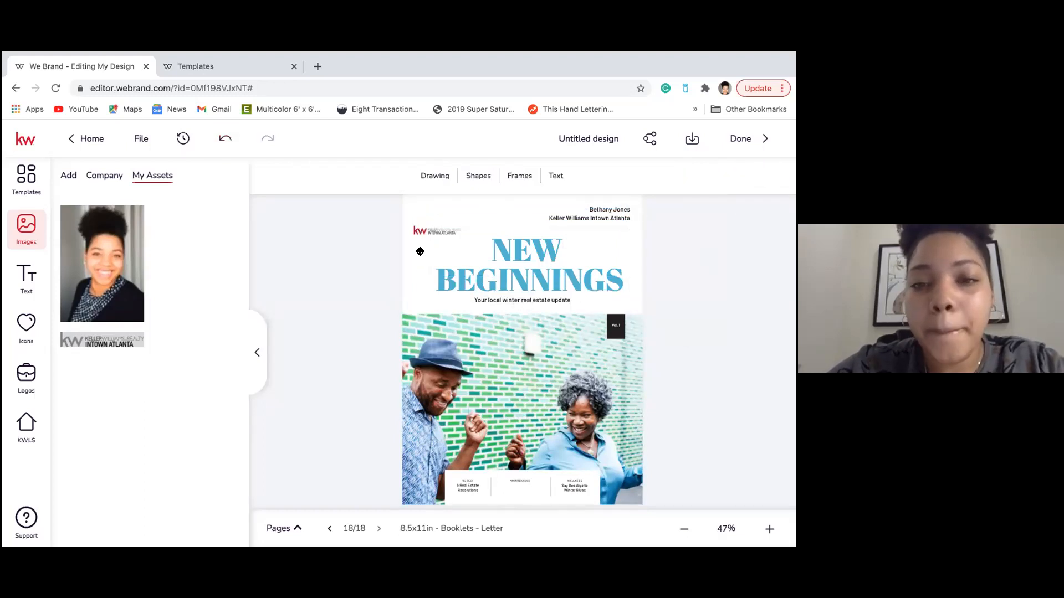
Colour the NEW BEGINNINGS title #ABD7EF using the eyedropper on the cover photo's light blue.
{"action": "left_click", "coordinate": [526, 279]}
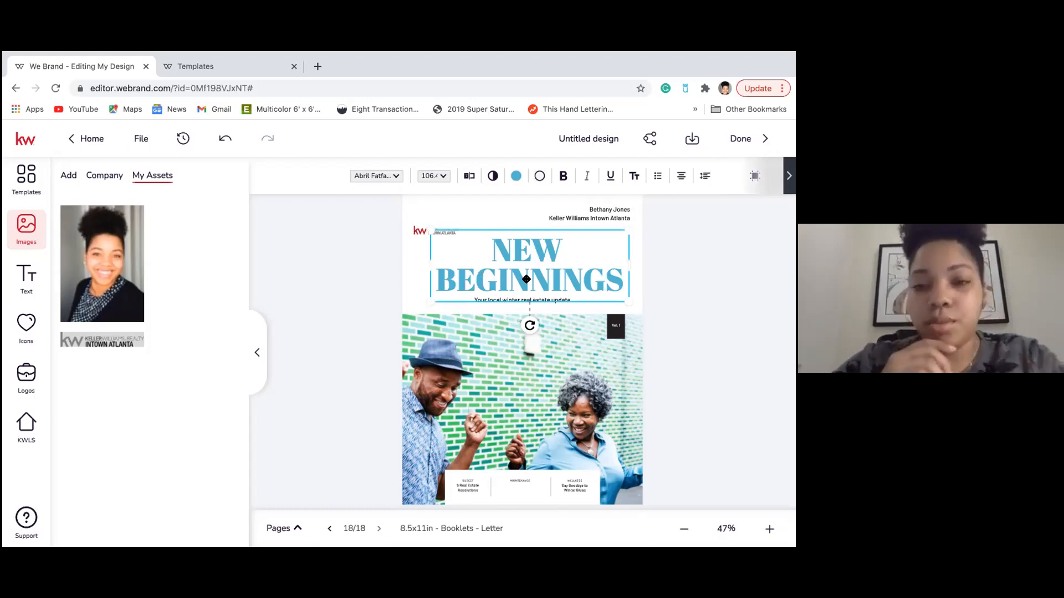
{"action": "left_click", "coordinate": [514, 176]}
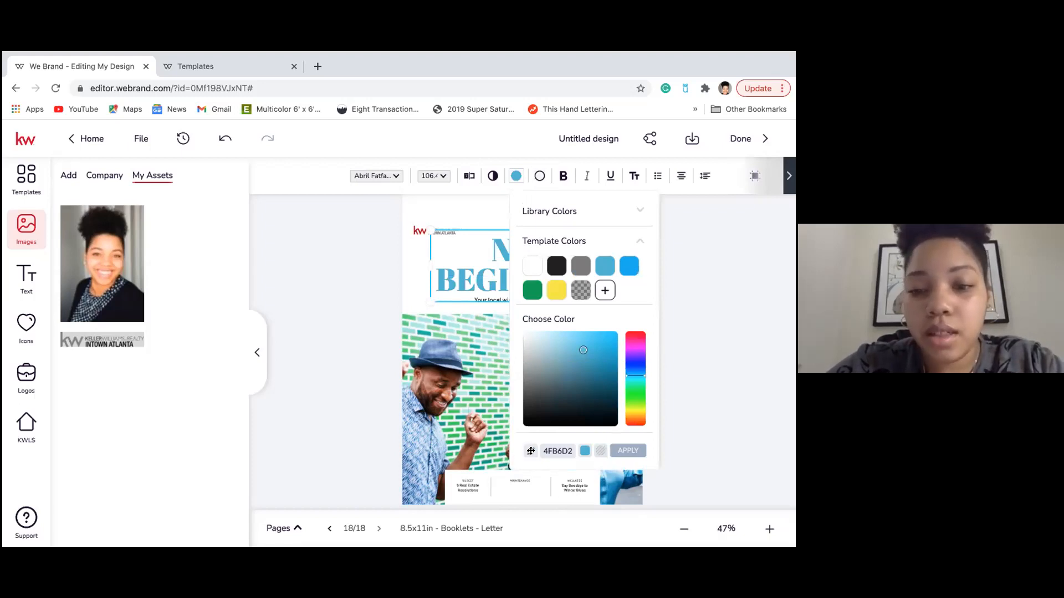
{"action": "left_click", "coordinate": [530, 451]}
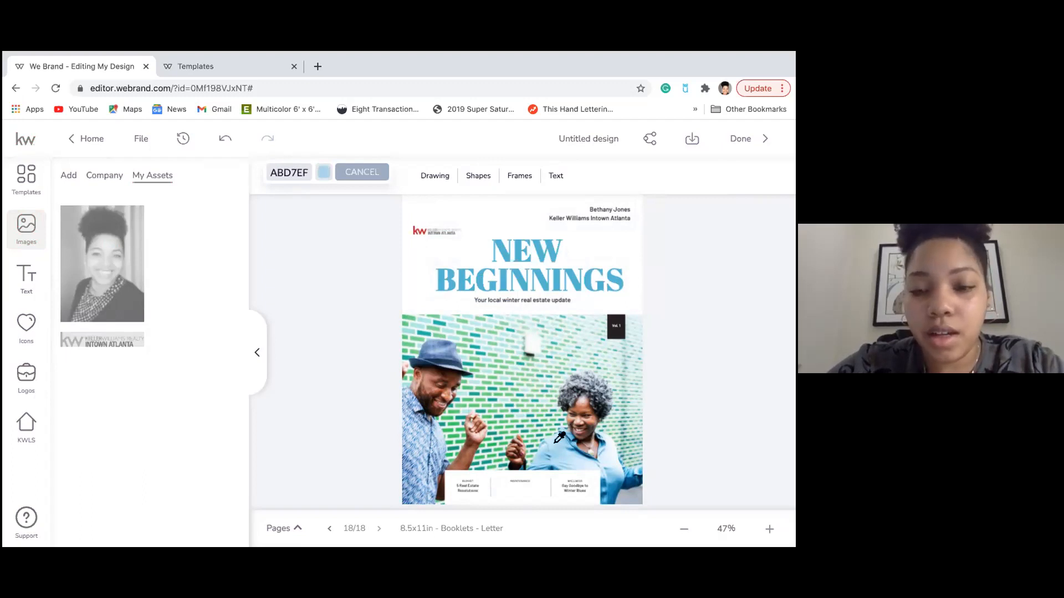
{"action": "left_click", "coordinate": [556, 442]}
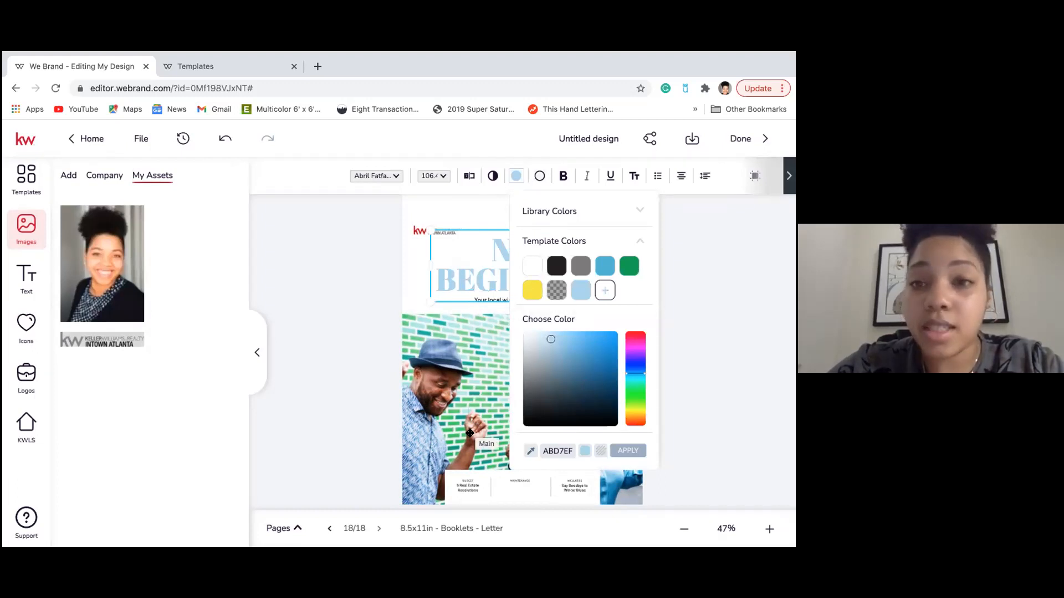
{"action": "left_click", "coordinate": [421, 278]}
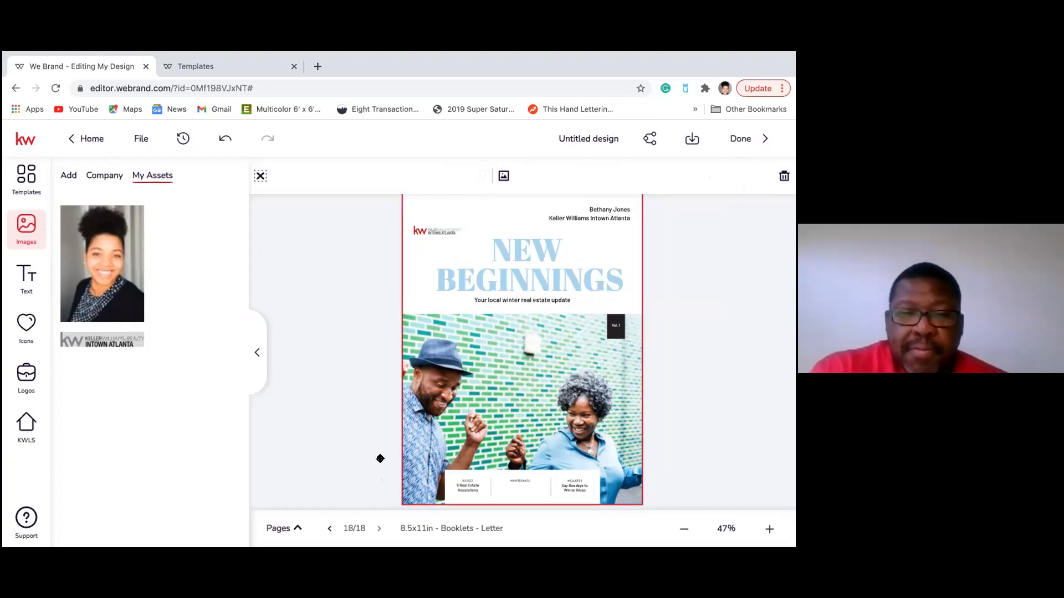
Recolour the NEW BEGINNINGS title to green #79DB8A, eyedropped from the photo's brick wall.
{"action": "left_click", "coordinate": [519, 247]}
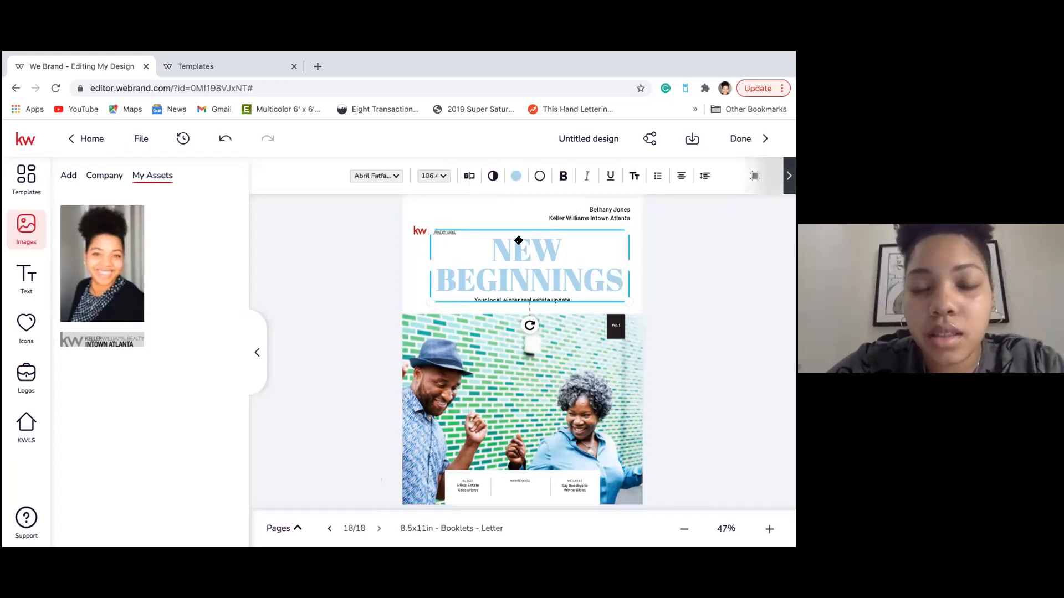
{"action": "left_click", "coordinate": [516, 177]}
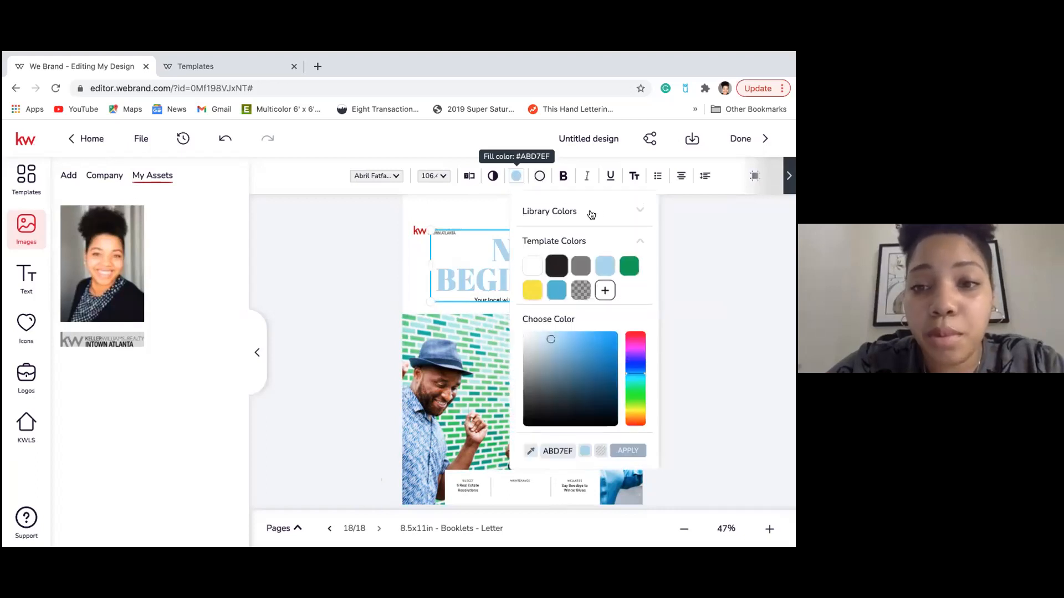
{"action": "left_click", "coordinate": [530, 453]}
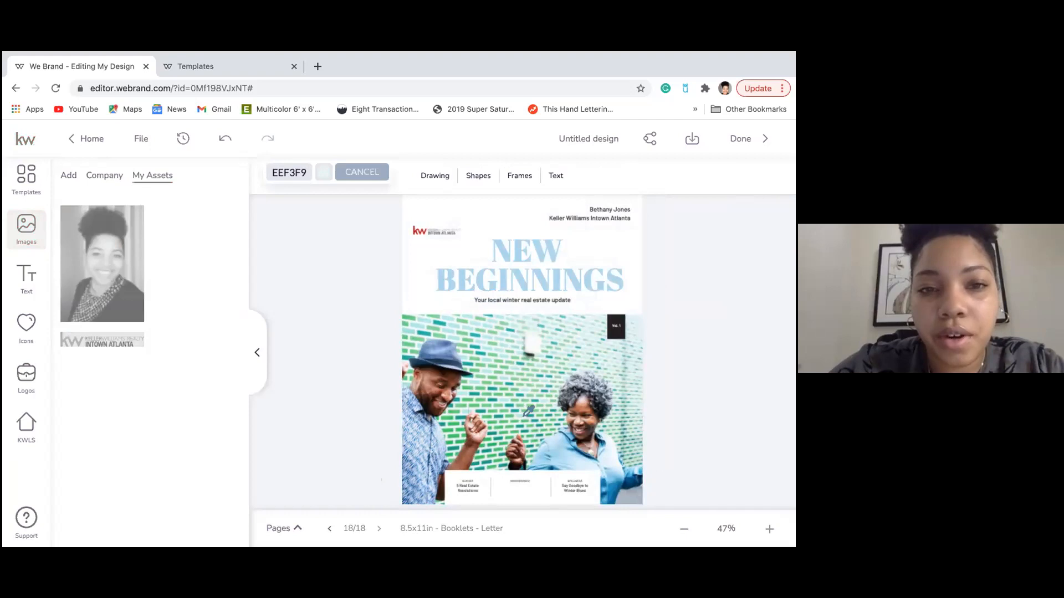
{"action": "left_click", "coordinate": [530, 382]}
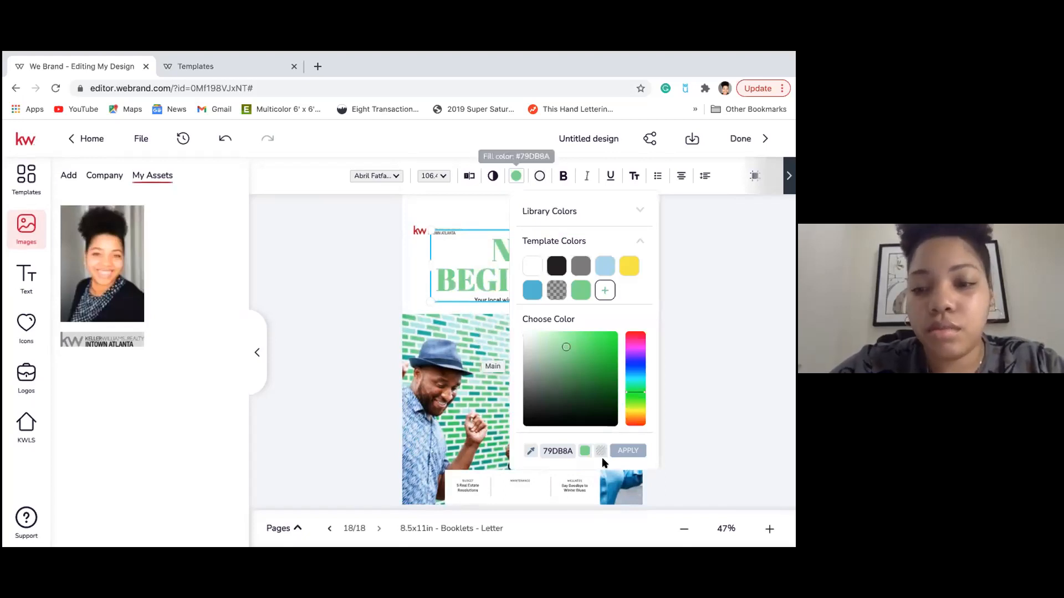
{"action": "left_click", "coordinate": [748, 358]}
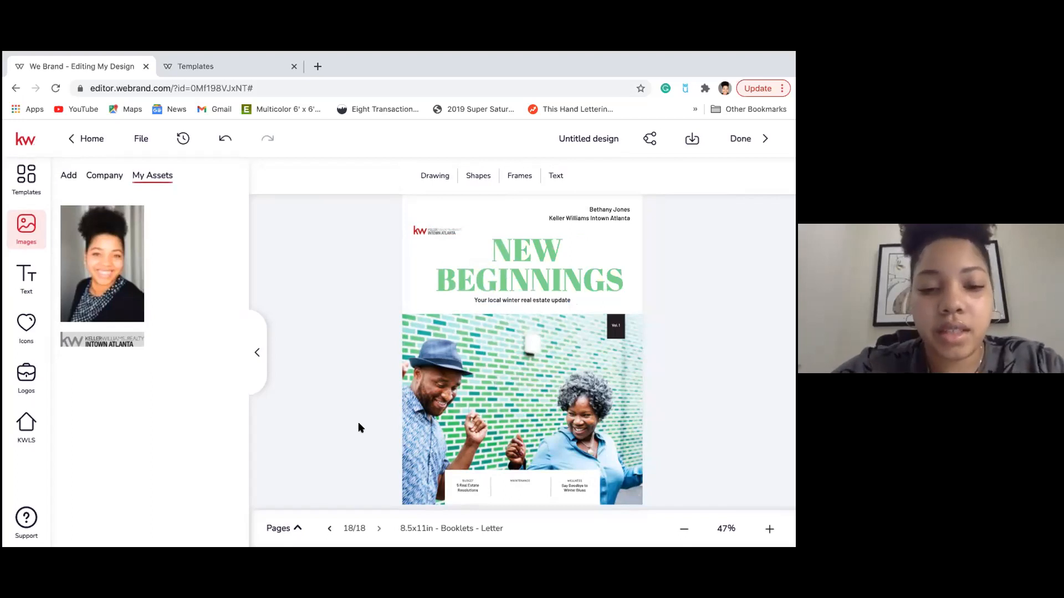
Pick the page 17 thumbnail to show the STAY IN. SEARCH ON. page, then collapse the strip.
{"action": "left_click", "coordinate": [283, 531]}
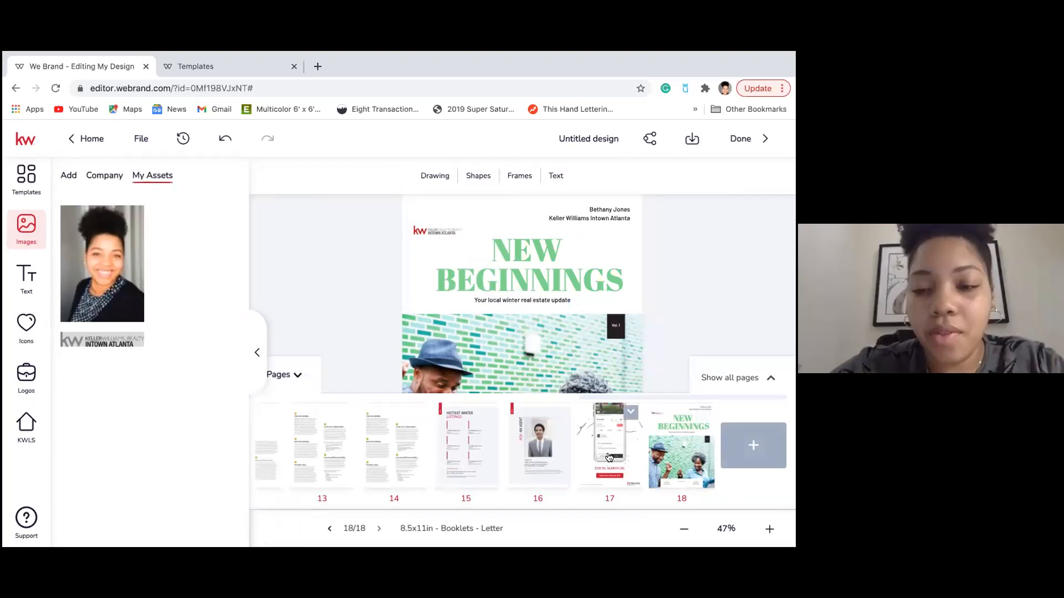
{"action": "left_click", "coordinate": [284, 375]}
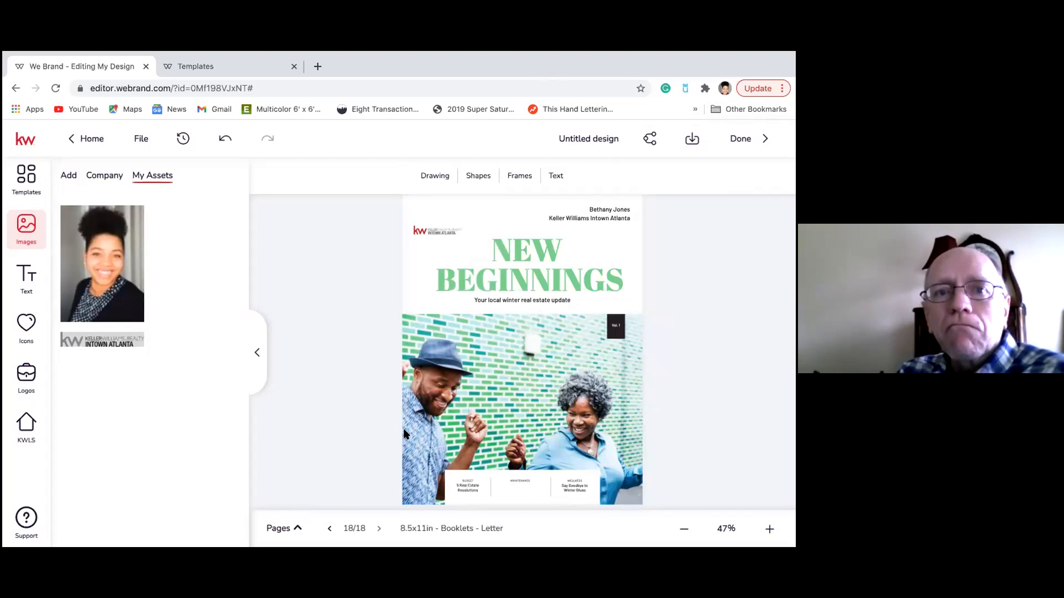
{"action": "left_click", "coordinate": [281, 527]}
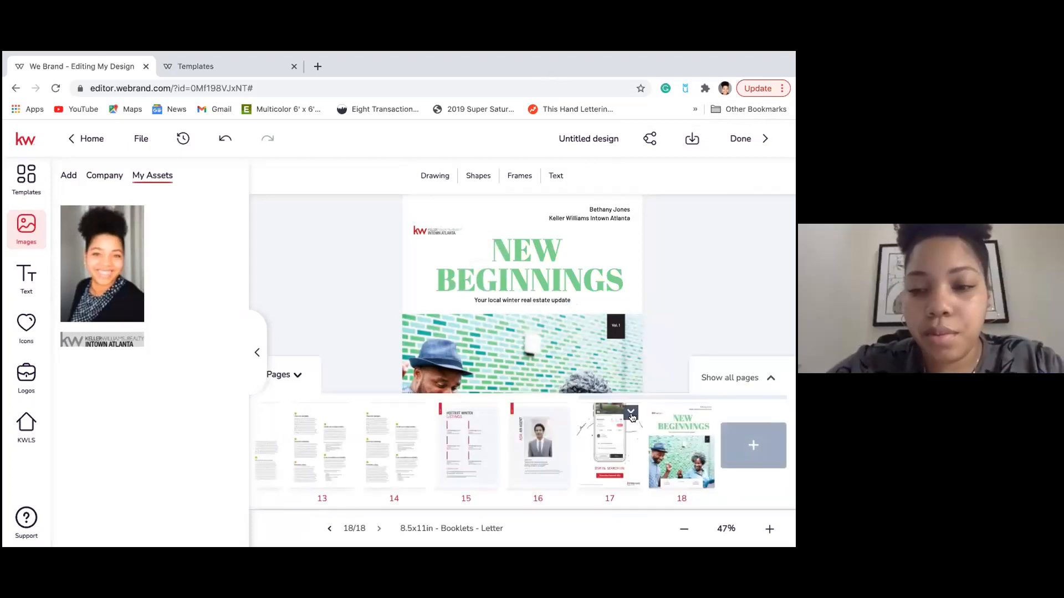
{"action": "left_click", "coordinate": [607, 442]}
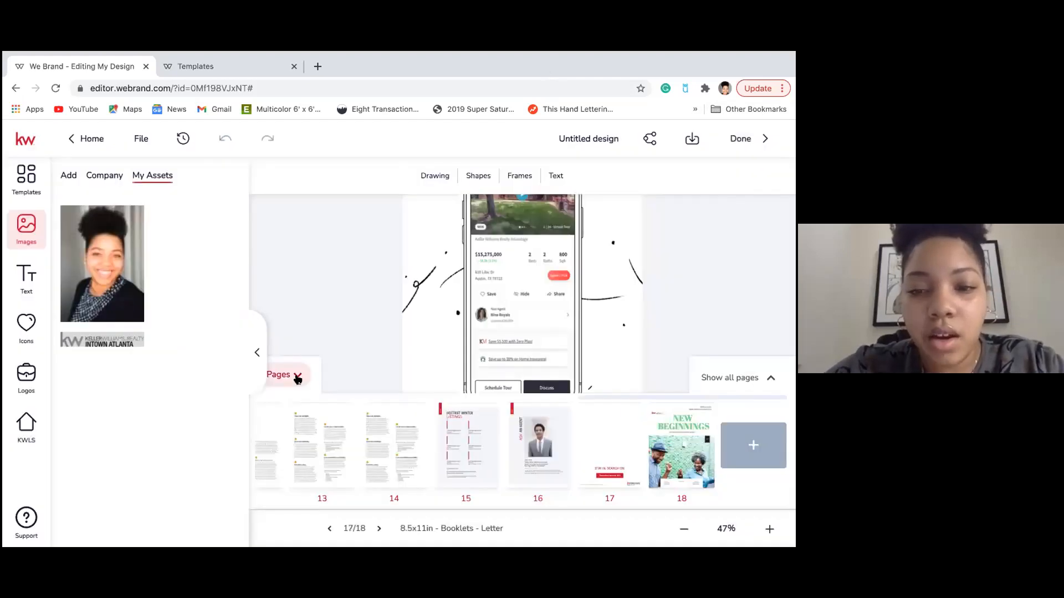
{"action": "left_click", "coordinate": [289, 375]}
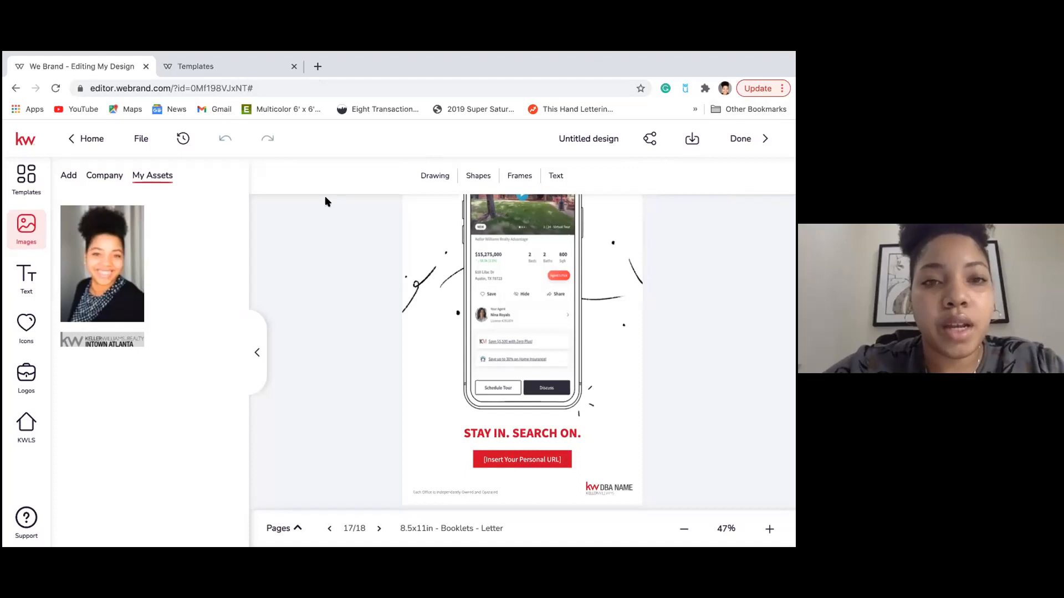
Load the agent.kw.com Command dashboard in a new browser tab.
{"action": "left_click", "coordinate": [316, 66]}
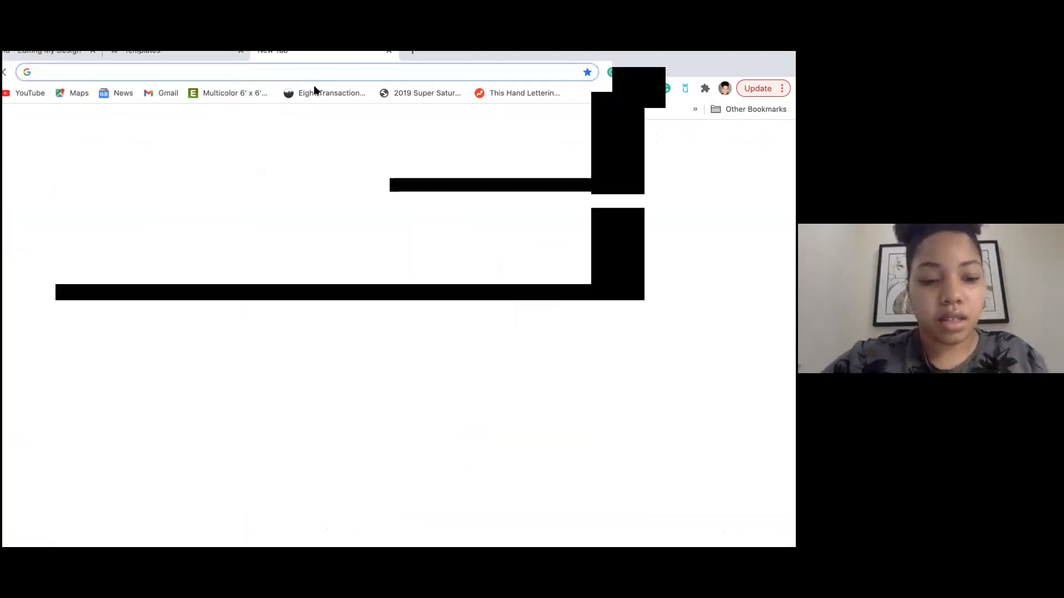
{"action": "left_click", "coordinate": [314, 88]}
{"action": "type", "text": "age"}
{"action": "key", "text": "Return"}
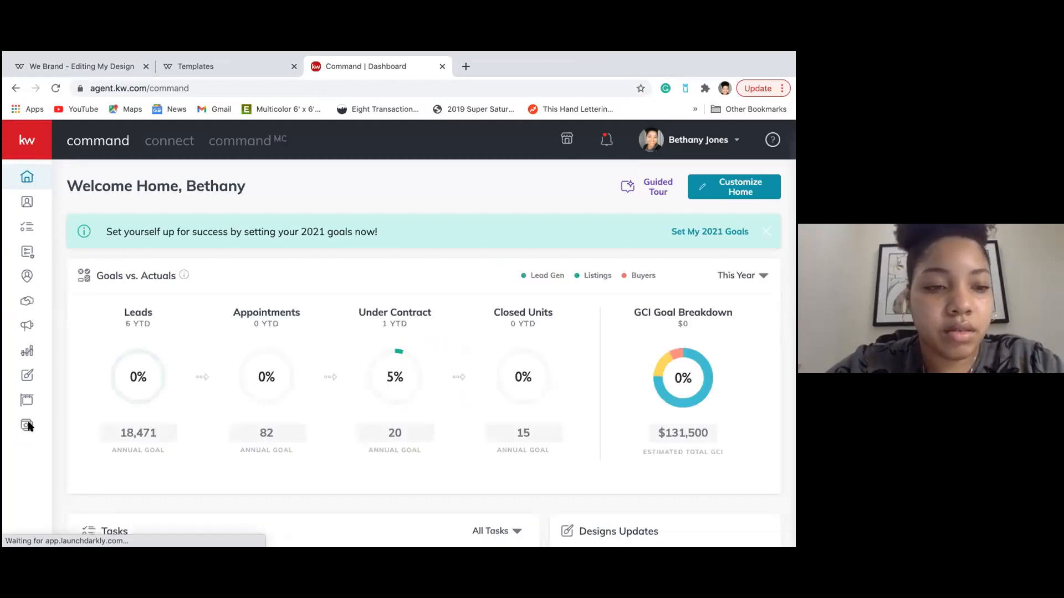
Check the agent site subdomain under Consumer > Site & App Settings > URLs, then return to Templates.
{"action": "mouse_move", "coordinate": [28, 252]}
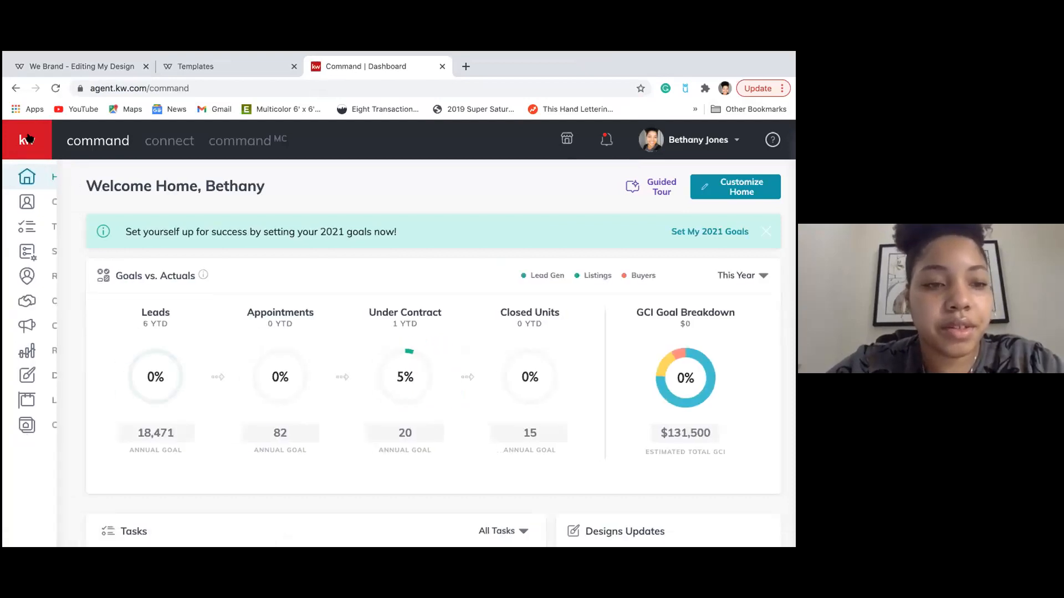
{"action": "left_click", "coordinate": [64, 434]}
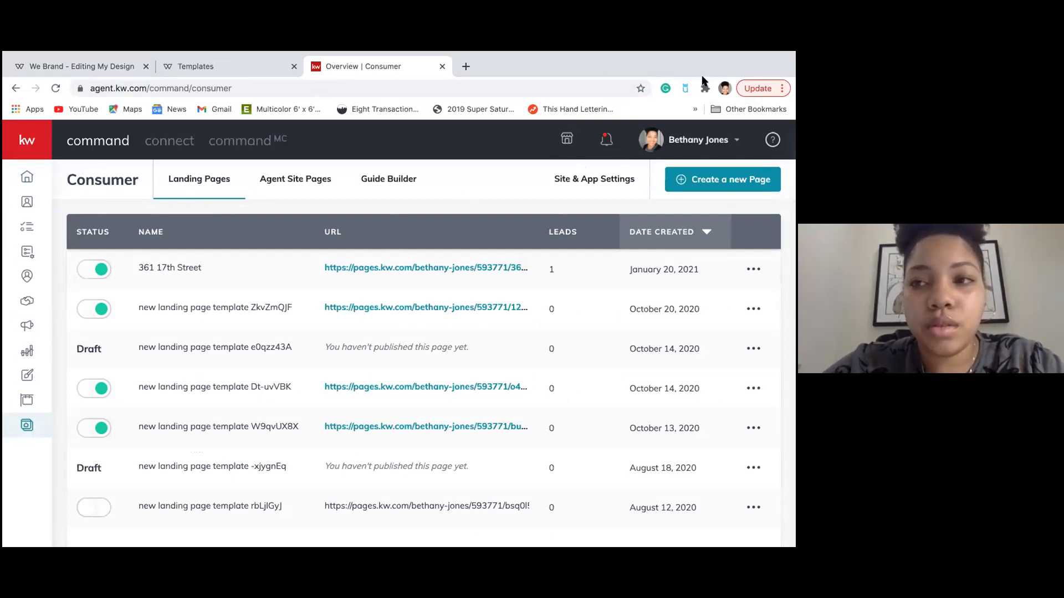
{"action": "left_click", "coordinate": [585, 180]}
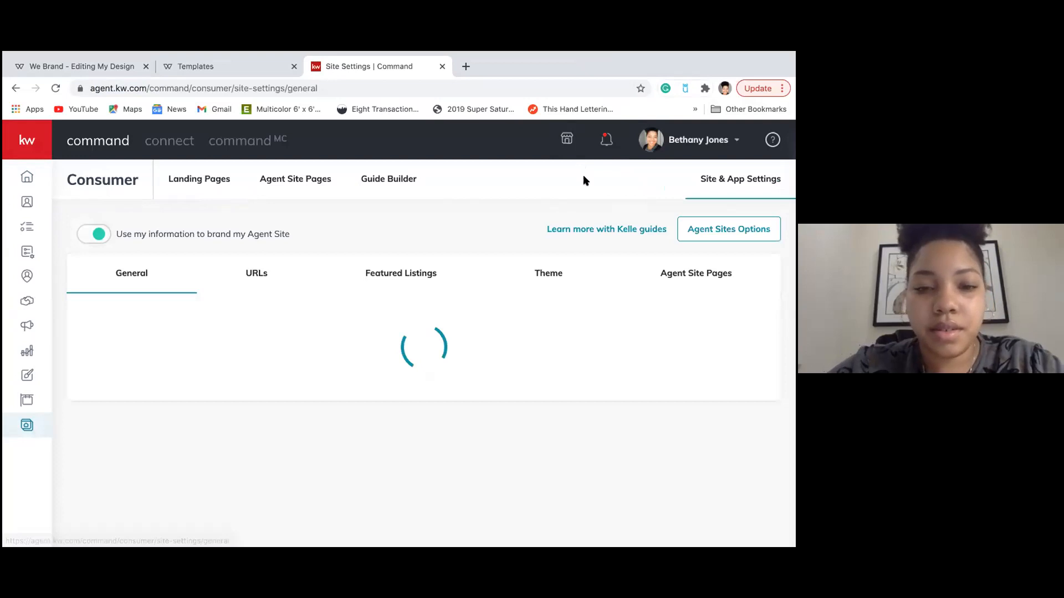
{"action": "left_click", "coordinate": [255, 274]}
{"action": "scroll", "coordinate": [147, 399], "scroll_direction": "down", "scroll_amount": 1}
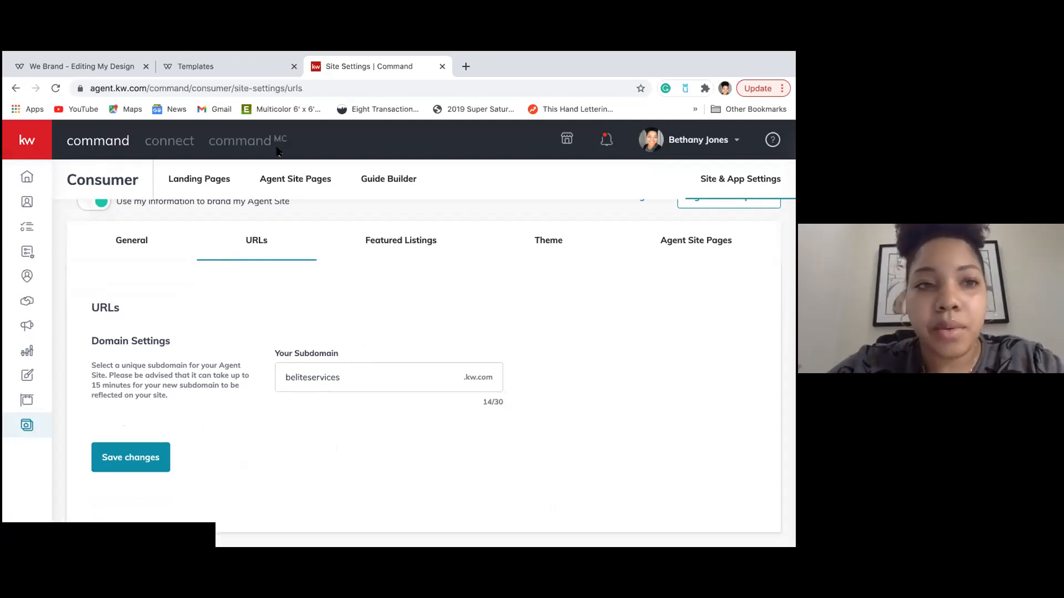
{"action": "left_click", "coordinate": [179, 67]}
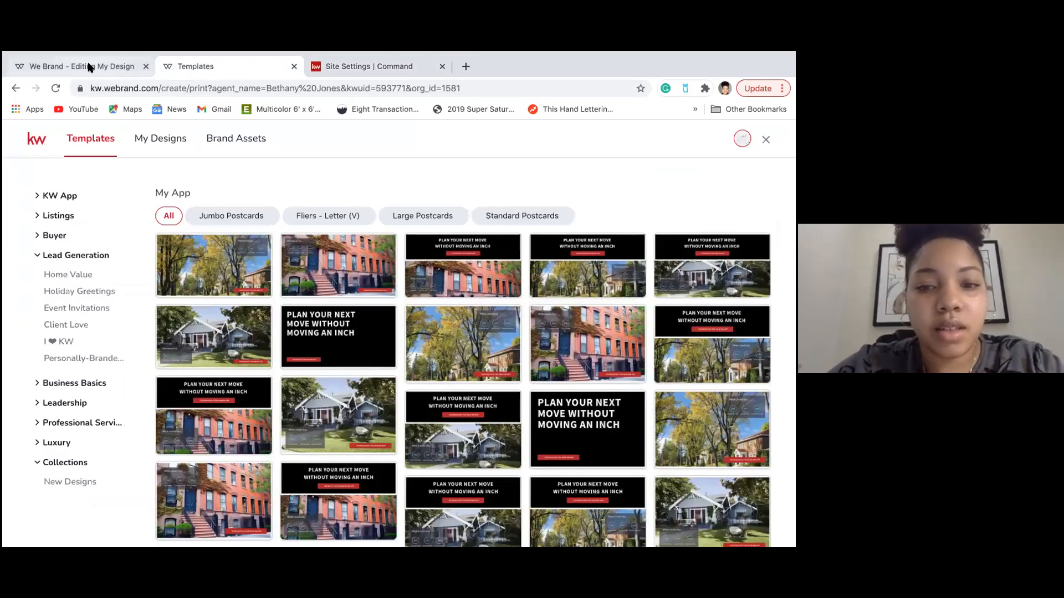
Back in the editor, open the full text panel for page 17's red URL button.
{"action": "left_click", "coordinate": [78, 66]}
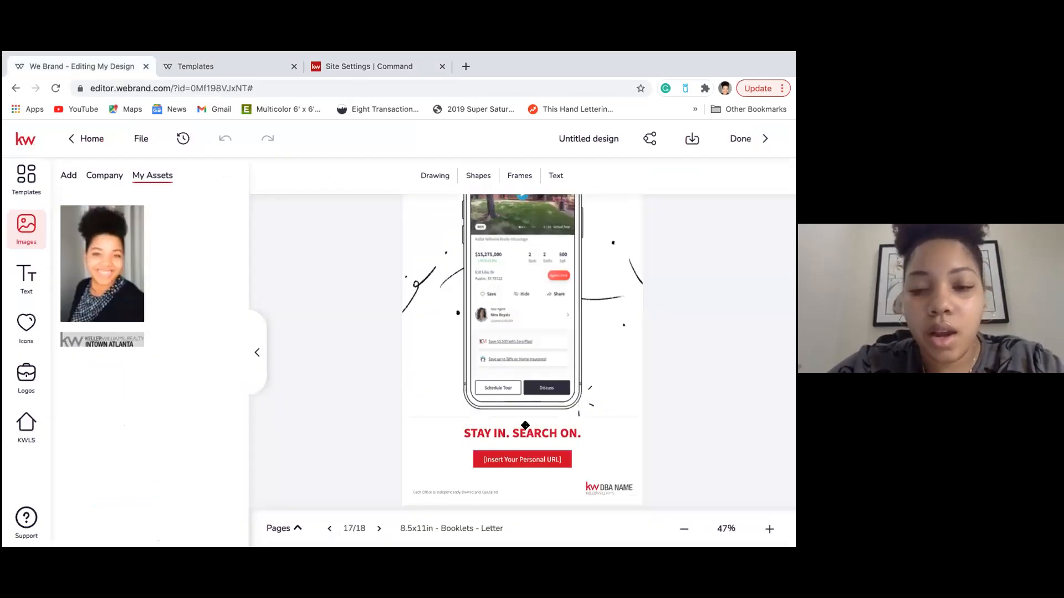
{"action": "left_click", "coordinate": [526, 464]}
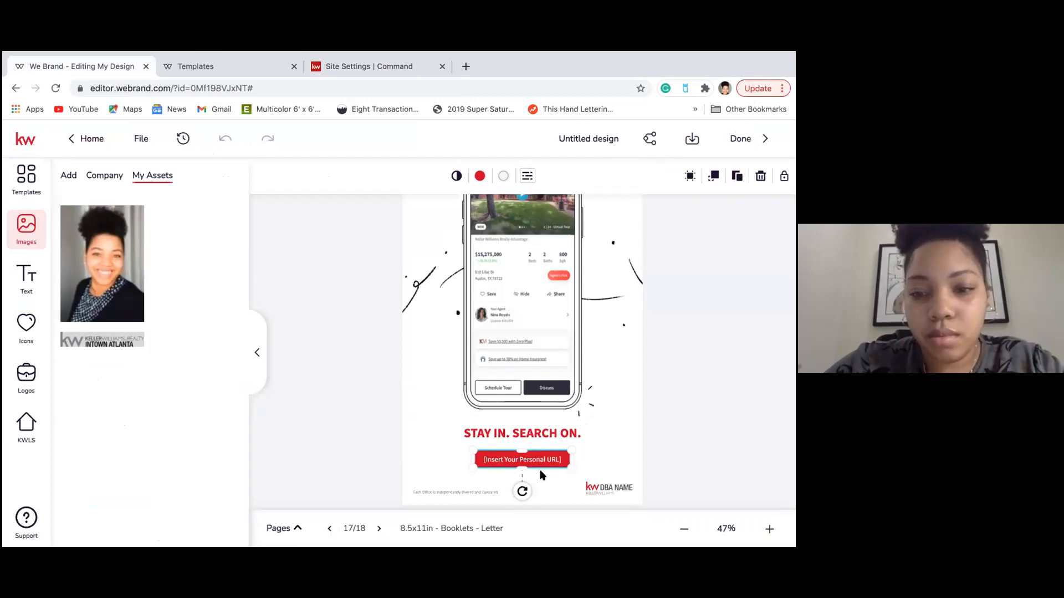
{"action": "left_click", "coordinate": [541, 474]}
{"action": "double_click", "coordinate": [536, 460]}
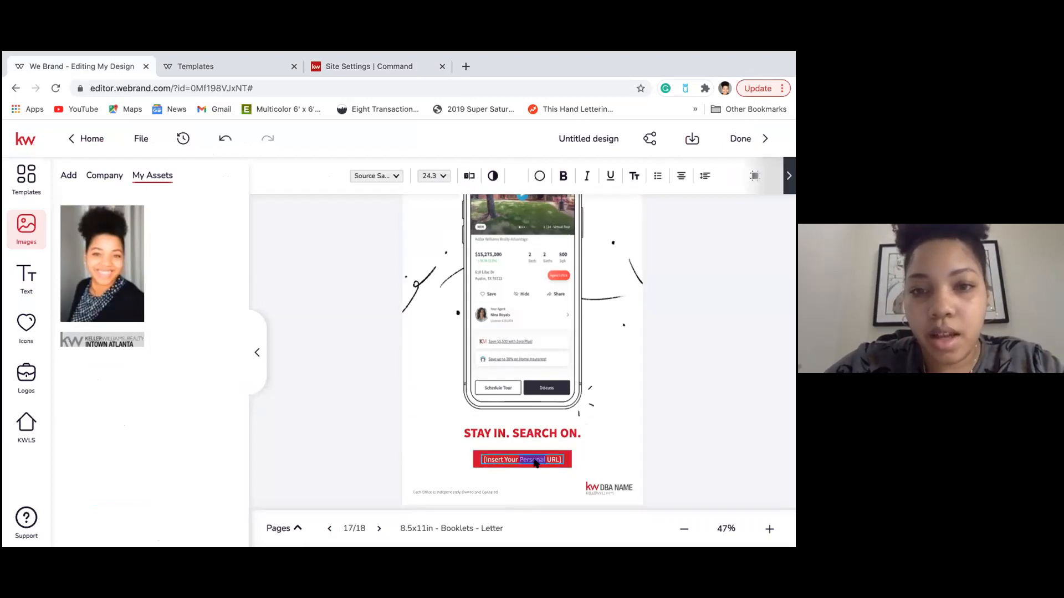
{"action": "left_click", "coordinate": [469, 176]}
Replace the bracketed placeholder with 'app.kw.com', remove both brackets, and save.
{"action": "left_click_drag", "start_coordinate": [723, 173], "coordinate": [621, 173]}
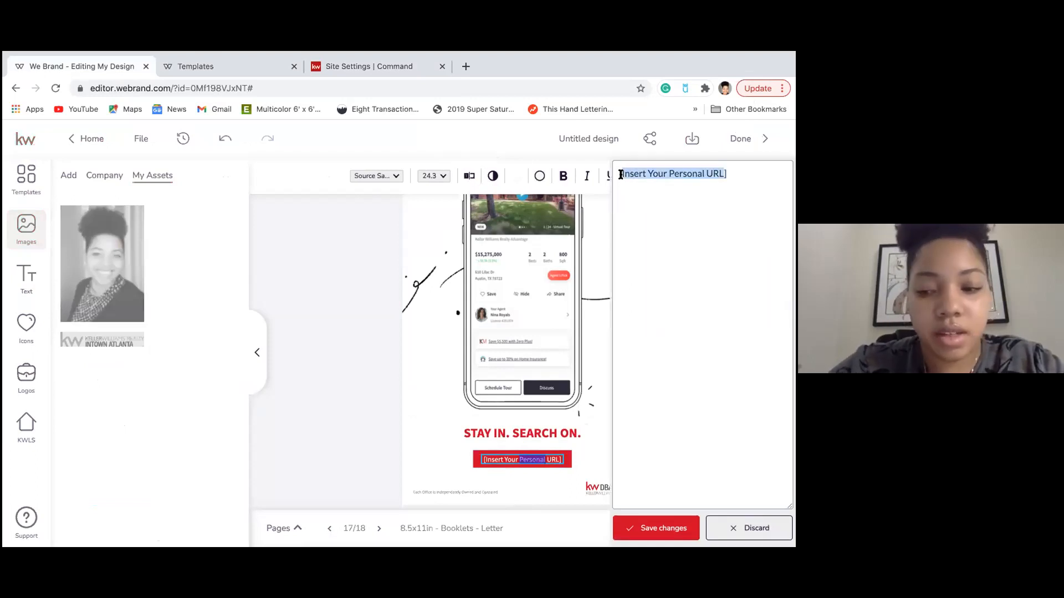
{"action": "key", "text": "BackSpace"}
{"action": "type", "text": "app.kw.com"}
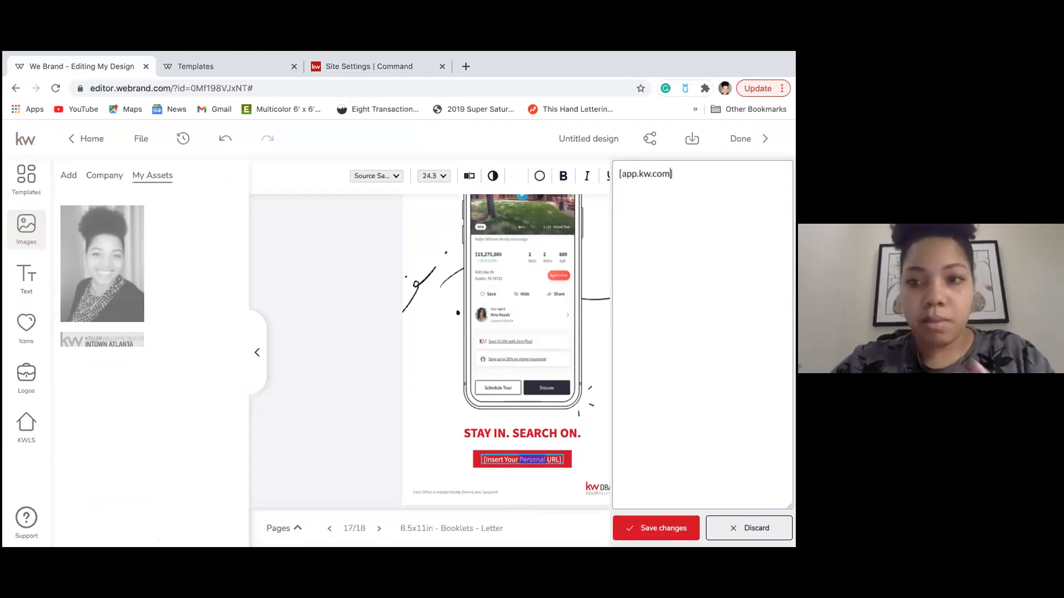
{"action": "key", "text": "Delete"}
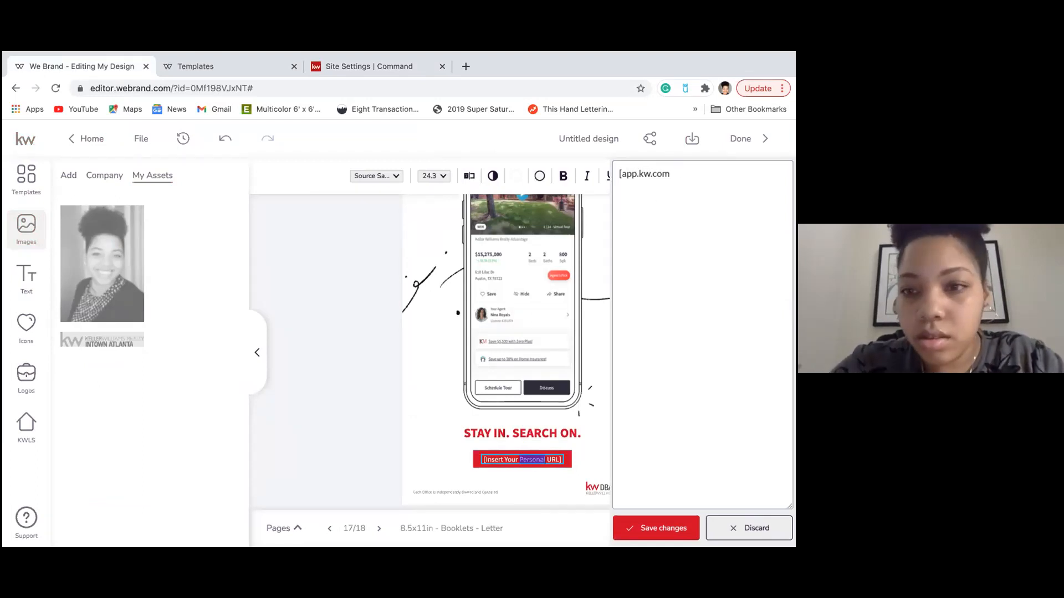
{"action": "left_click", "coordinate": [621, 173]}
{"action": "key", "text": "BackSpace"}
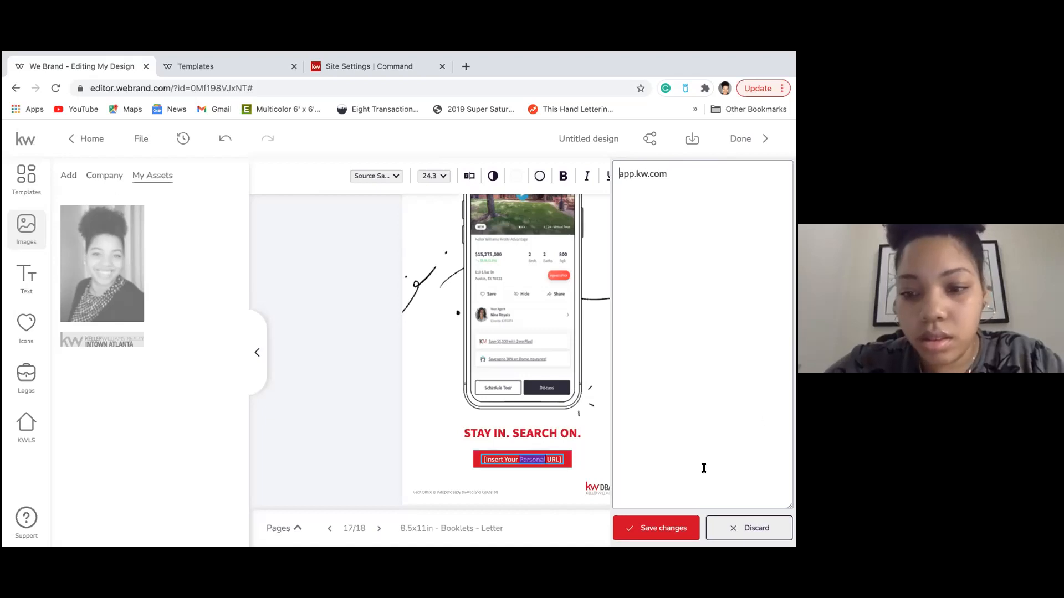
{"action": "left_click", "coordinate": [667, 527]}
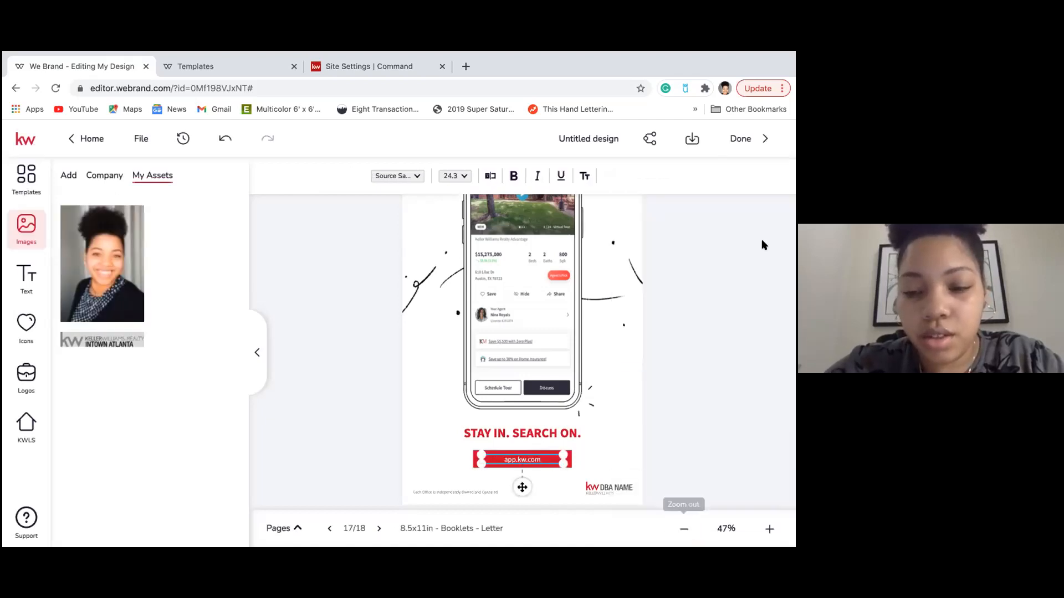
{"action": "left_click", "coordinate": [748, 289]}
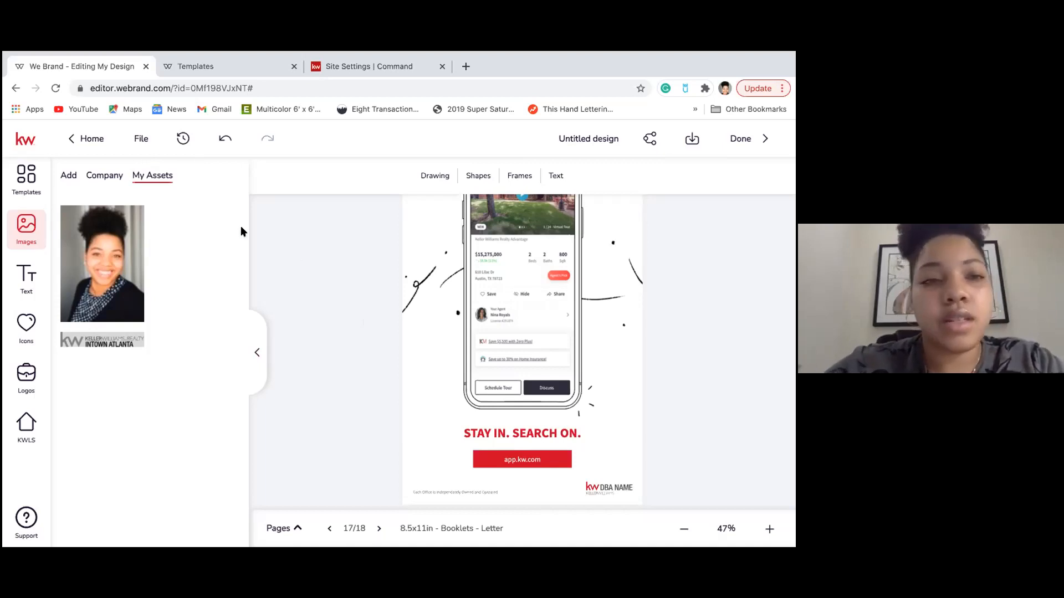
Go Home from the editor, saving the design in the unsaved-changes prompt.
{"action": "left_click", "coordinate": [84, 140]}
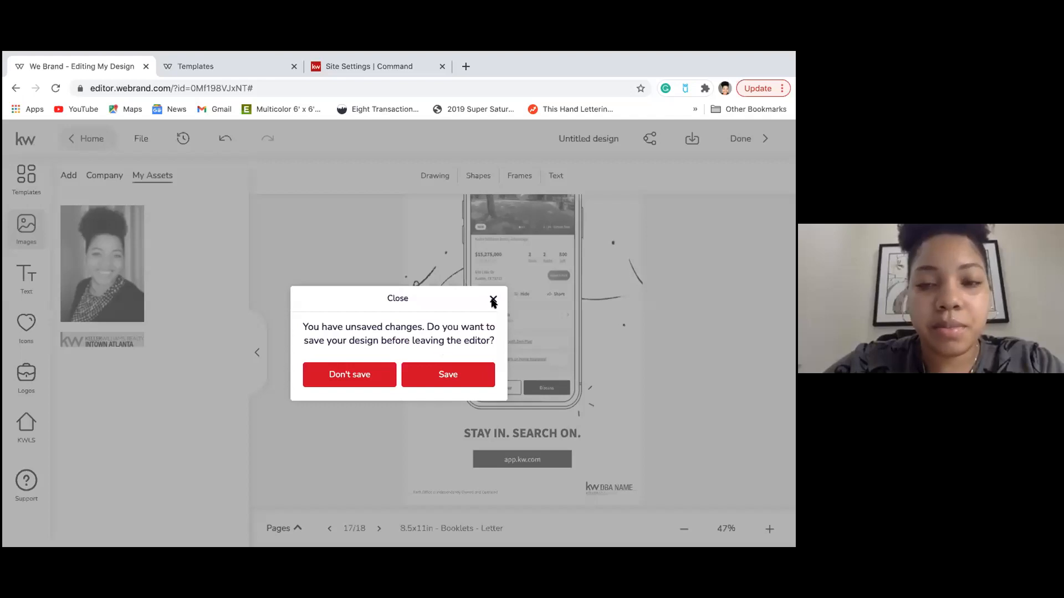
{"action": "left_click", "coordinate": [445, 375]}
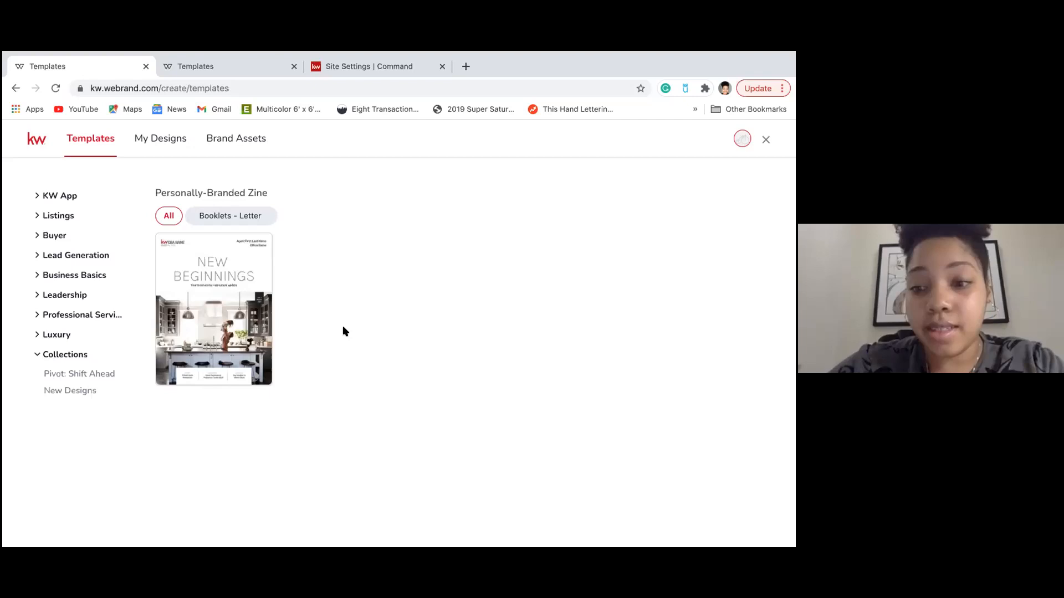
In Brand Assets, add a white #FFFFFF second Main Palette swatch, viewing it as HSL and hex.
{"action": "left_click", "coordinate": [242, 137]}
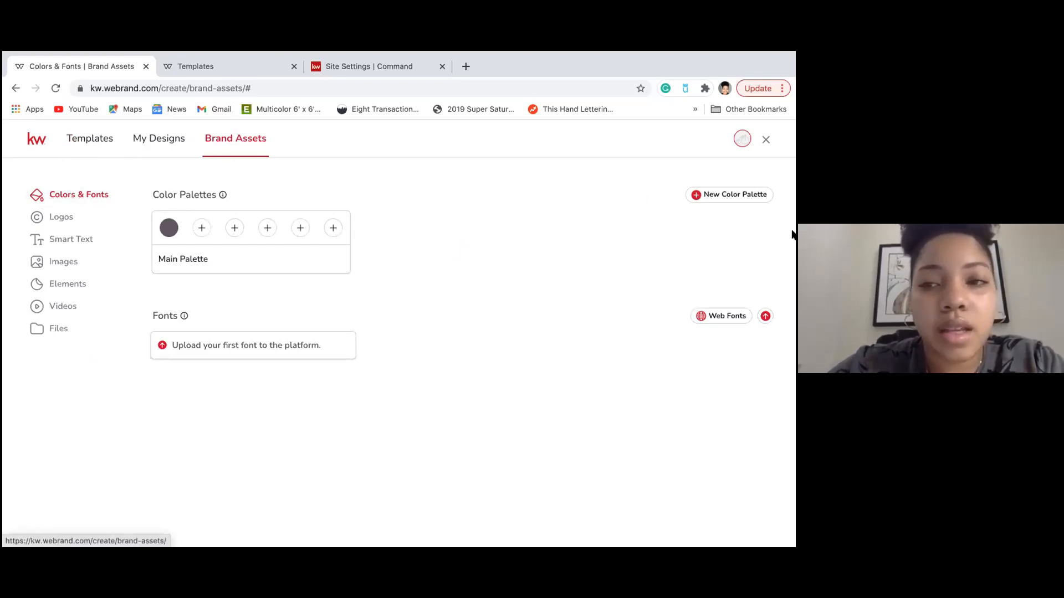
{"action": "left_click", "coordinate": [201, 229]}
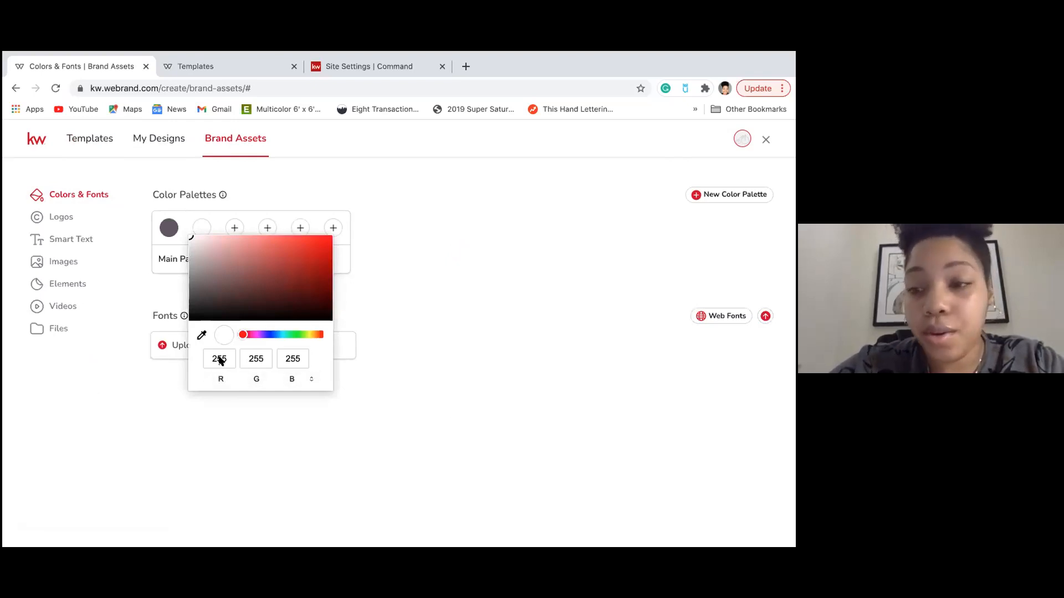
{"action": "left_click", "coordinate": [310, 381]}
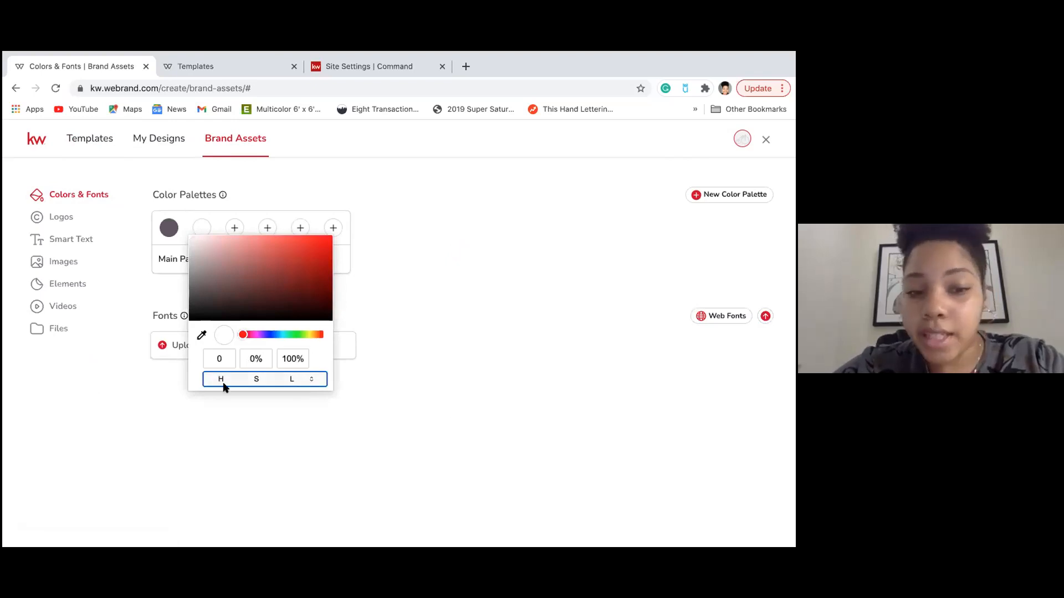
{"action": "left_click", "coordinate": [311, 379]}
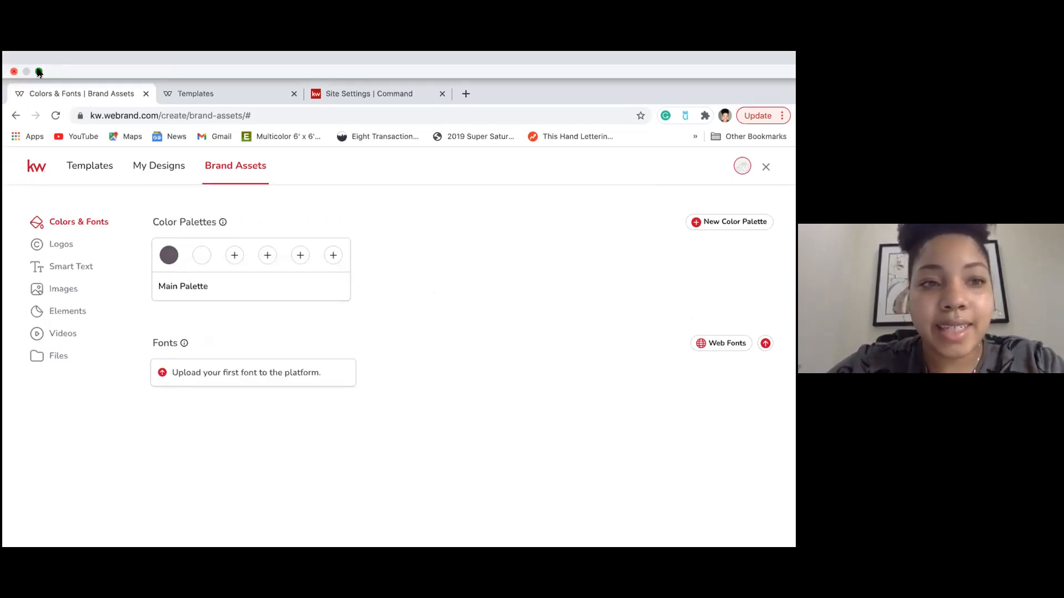
Eyedrop a dark plum into the second Main Palette swatch, then bring up the Web Fonts search.
{"action": "left_click", "coordinate": [38, 71]}
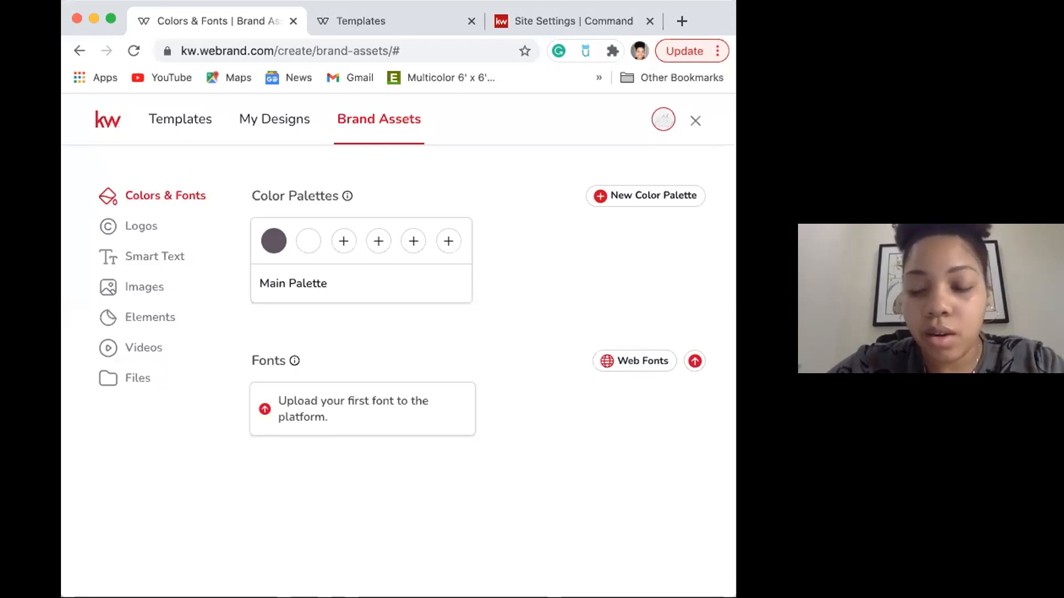
{"action": "left_click", "coordinate": [455, 561]}
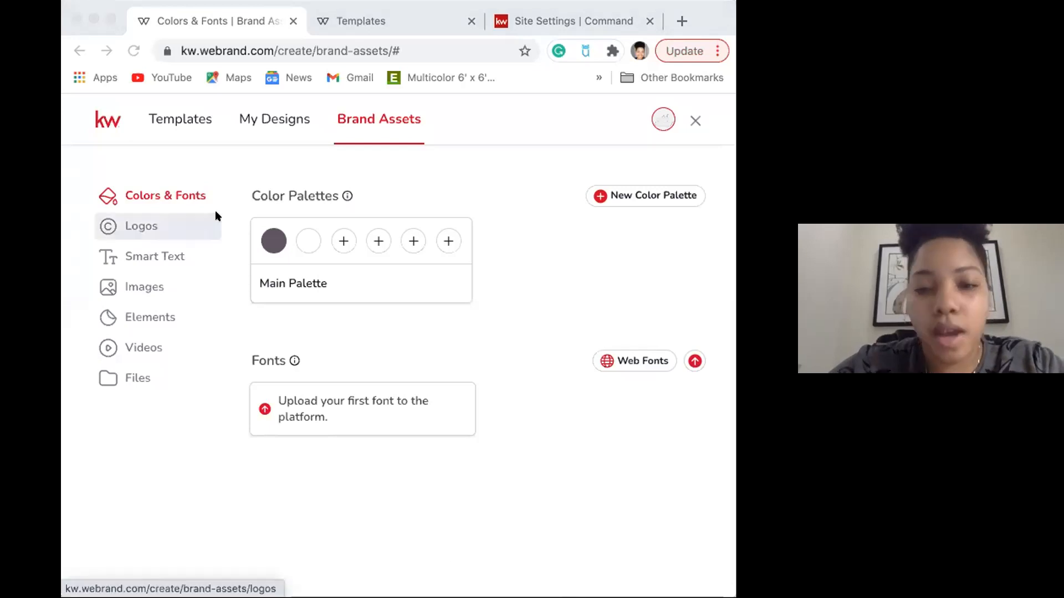
{"action": "left_click", "coordinate": [308, 240]}
{"action": "left_click", "coordinate": [307, 240]}
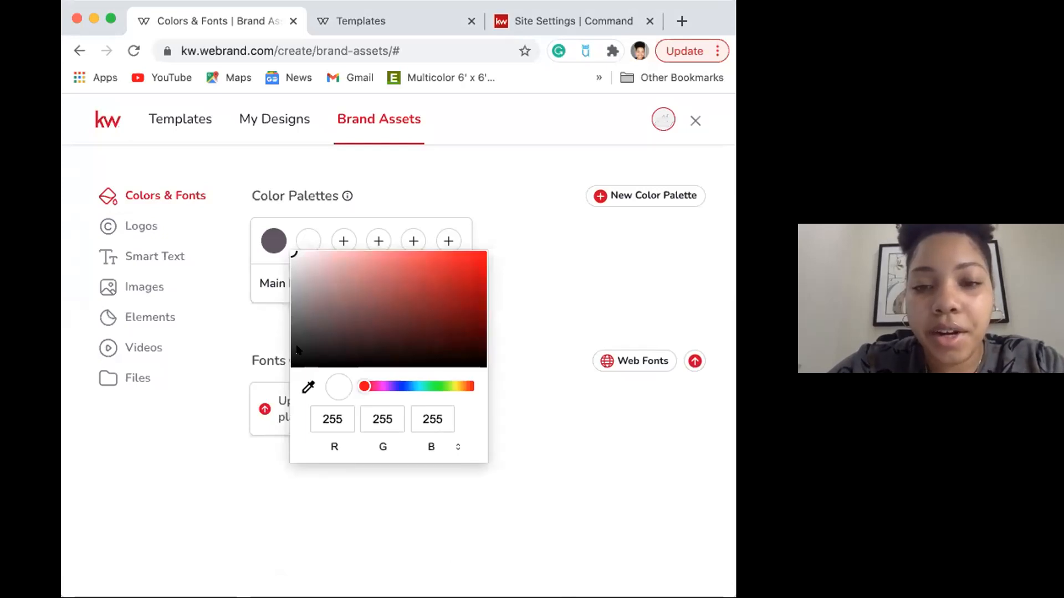
{"action": "left_click", "coordinate": [308, 387]}
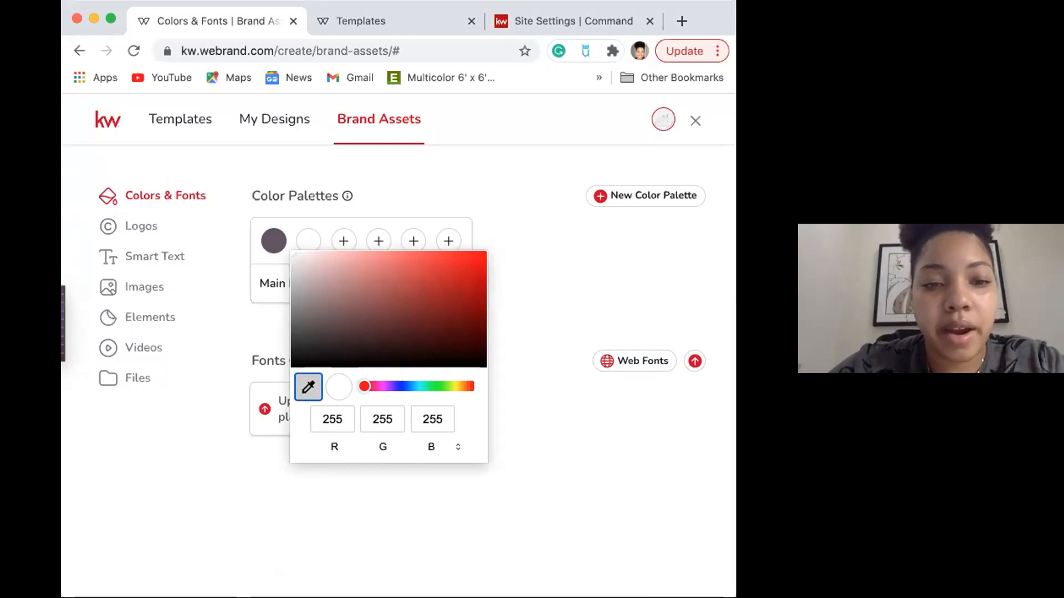
{"action": "left_click", "coordinate": [27, 323]}
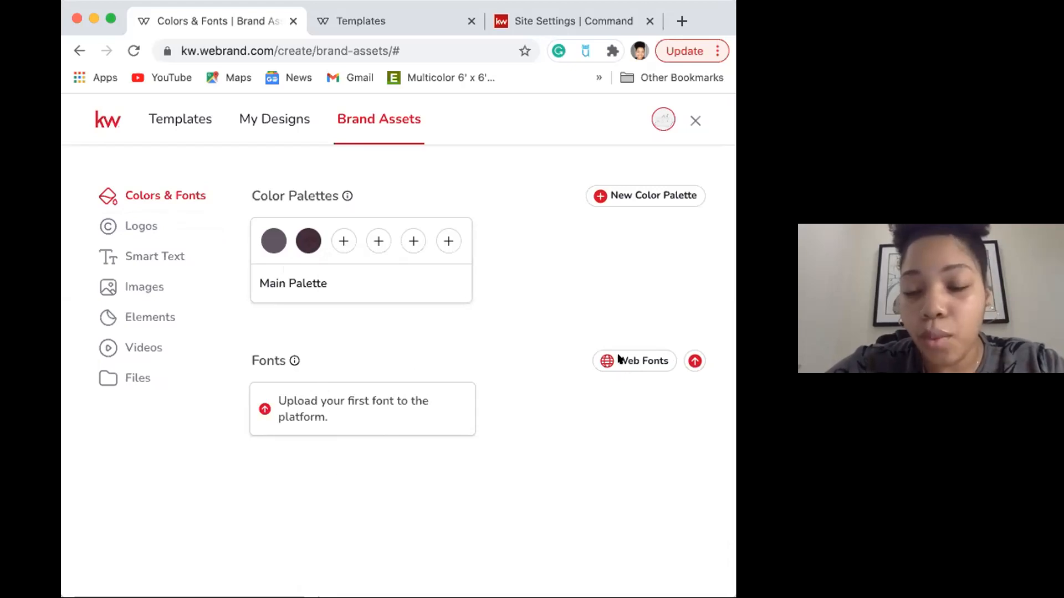
{"action": "left_click", "coordinate": [638, 360]}
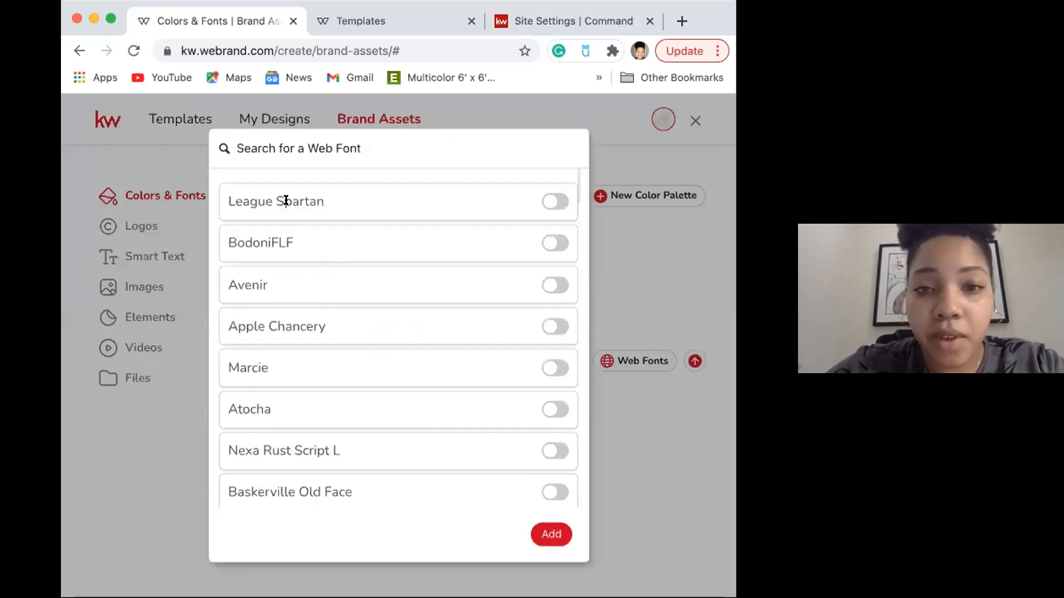
Toggle on League Spartan in Web Fonts and add it to the brand fonts.
{"action": "left_click", "coordinate": [557, 202]}
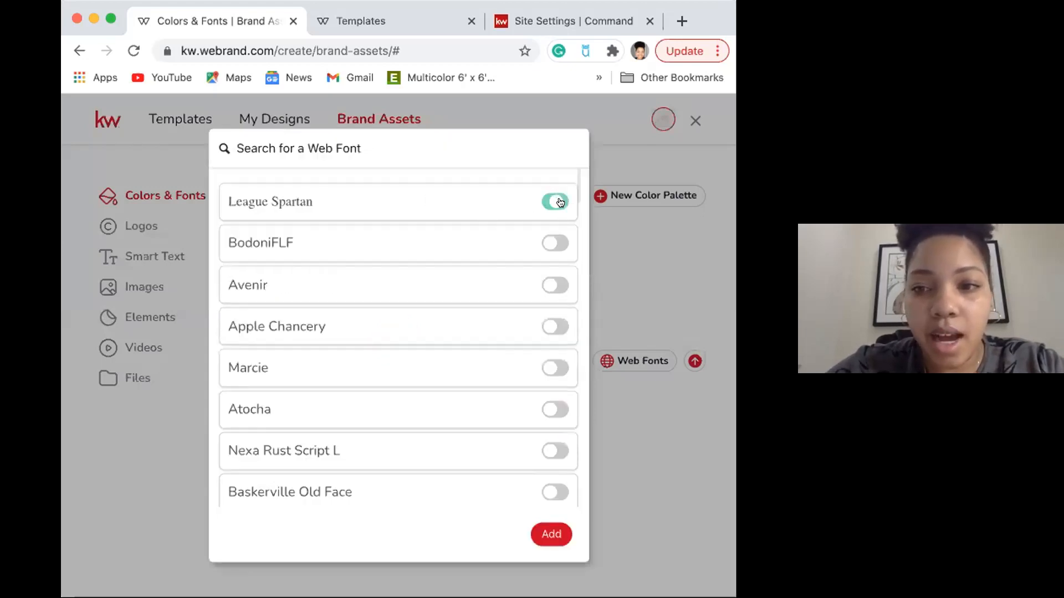
{"action": "left_click", "coordinate": [534, 529]}
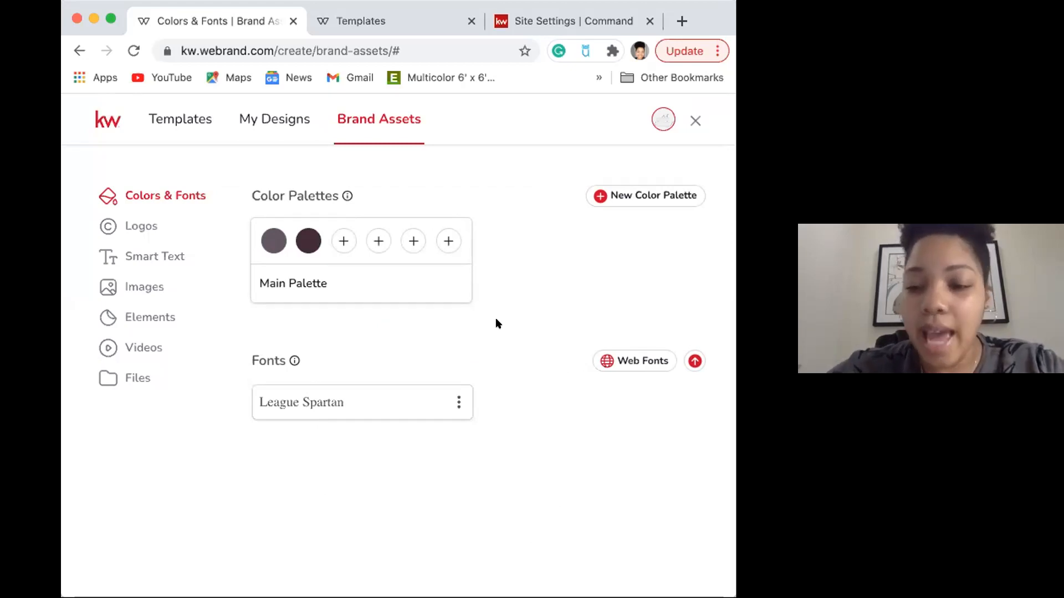
Show the Brand Assets Logos section with its 'Secondary logo' item.
{"action": "left_click", "coordinate": [130, 227]}
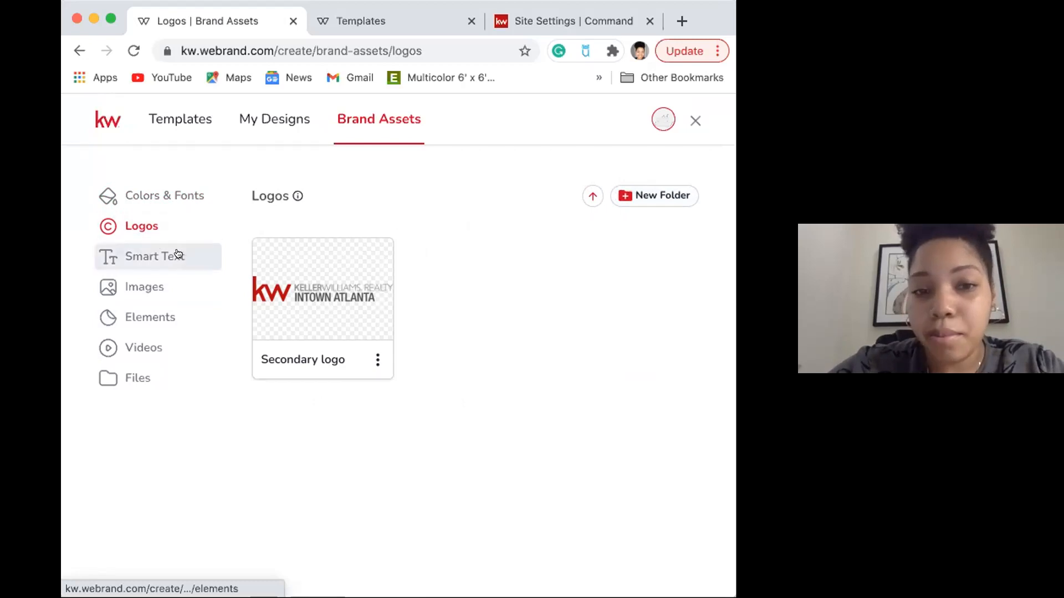
Open Smart Text in a maximised window and browse the New Field type list for New Text.
{"action": "left_click", "coordinate": [137, 255]}
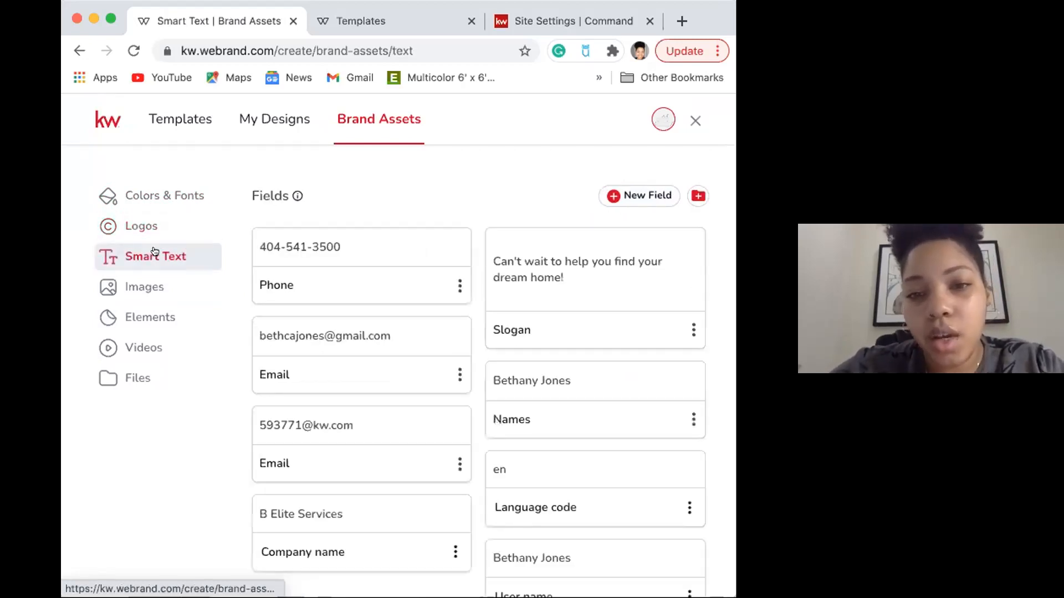
{"action": "left_click", "coordinate": [110, 21]}
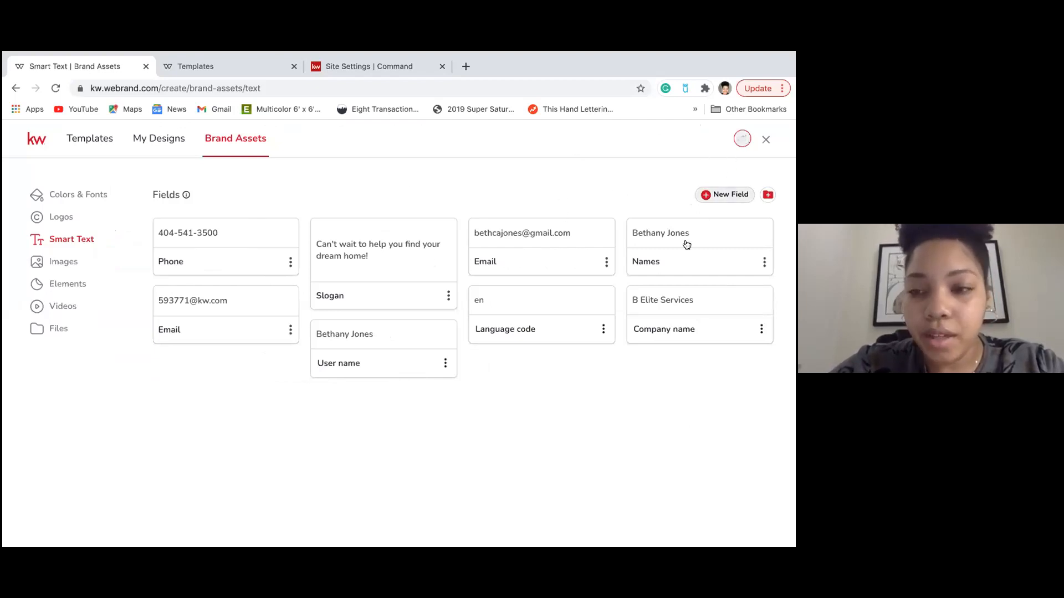
{"action": "left_click", "coordinate": [717, 198]}
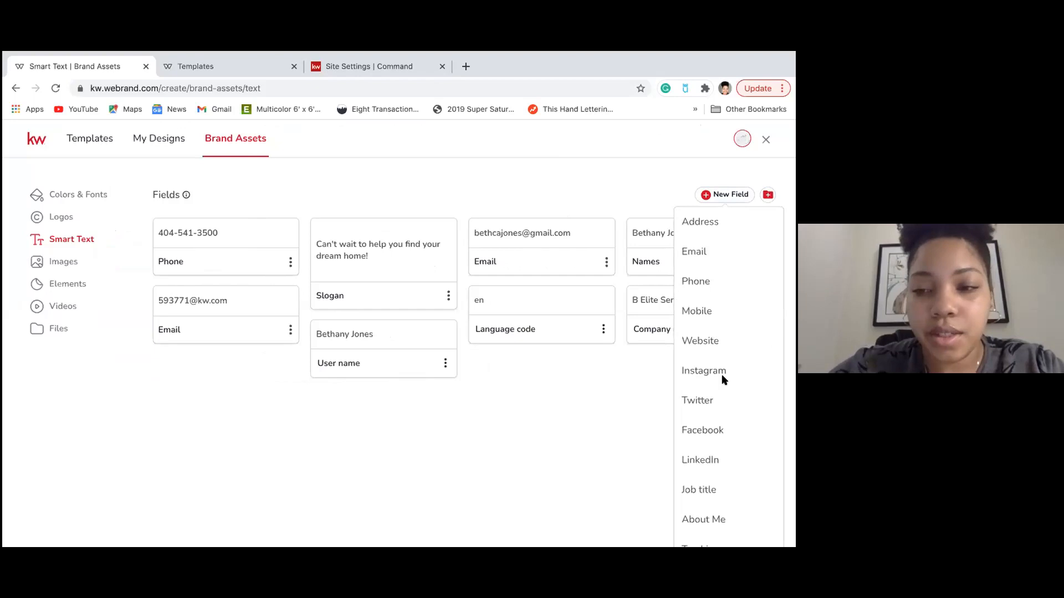
{"action": "scroll", "coordinate": [721, 374], "scroll_direction": "down", "scroll_amount": 2}
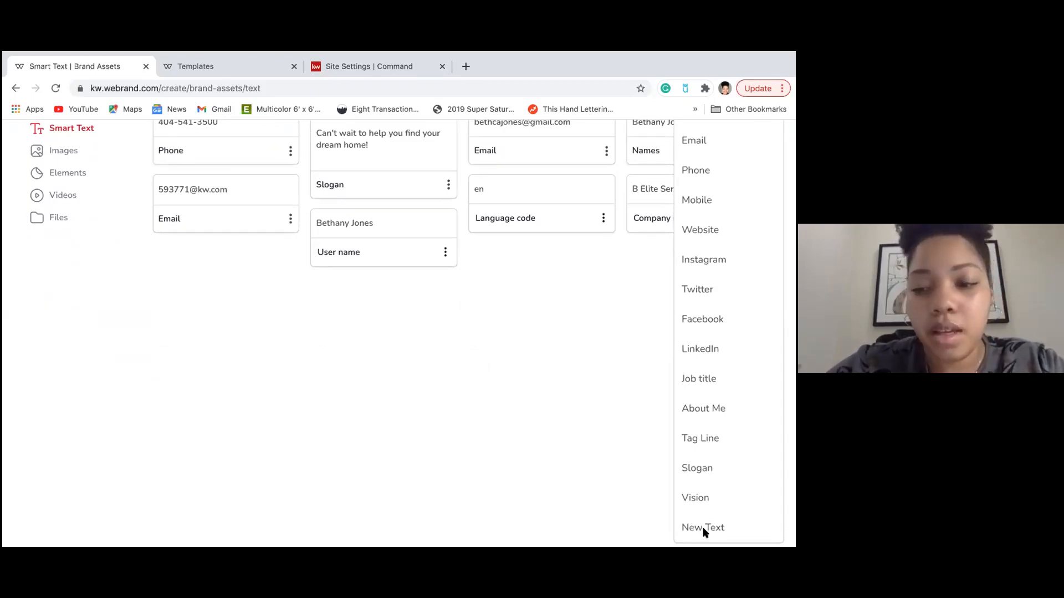
Create and save a free-text Smart Text field with label 'Test' and content 'Tester'.
{"action": "left_click", "coordinate": [704, 529]}
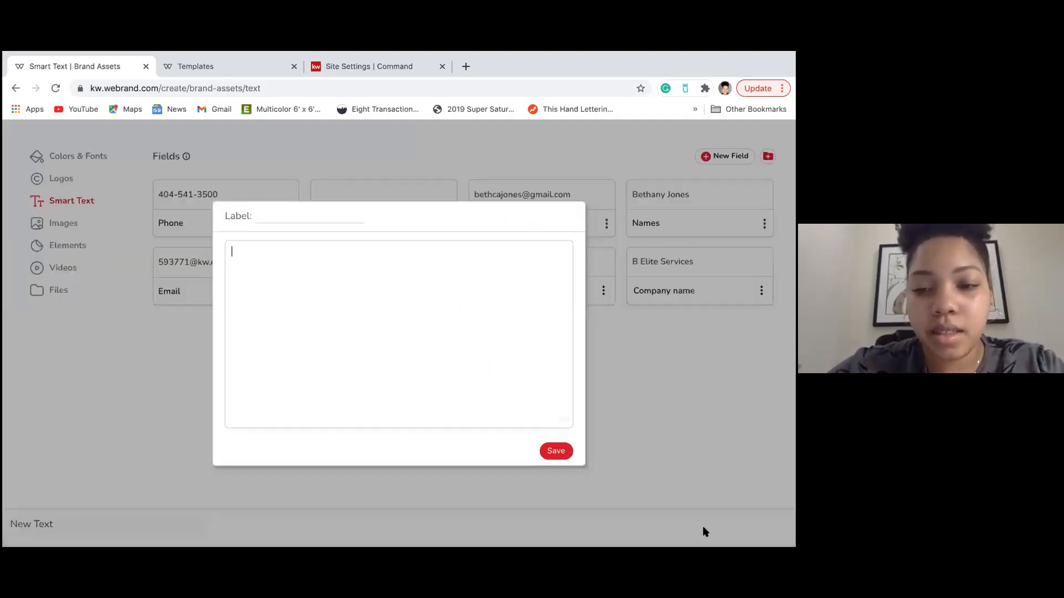
{"action": "left_click", "coordinate": [273, 210]}
{"action": "type", "text": "Test"}
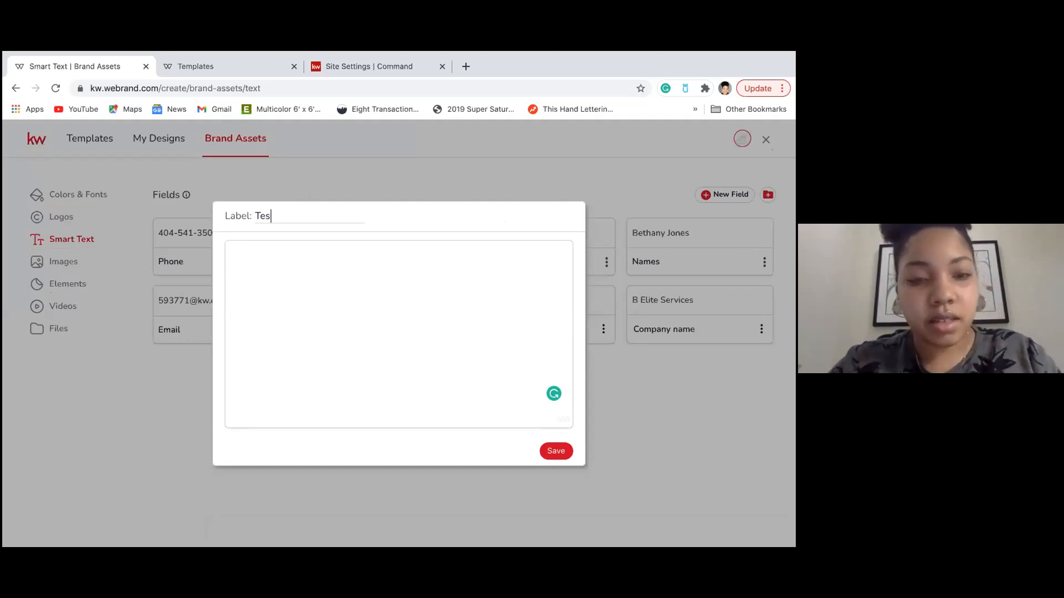
{"action": "left_click", "coordinate": [258, 255]}
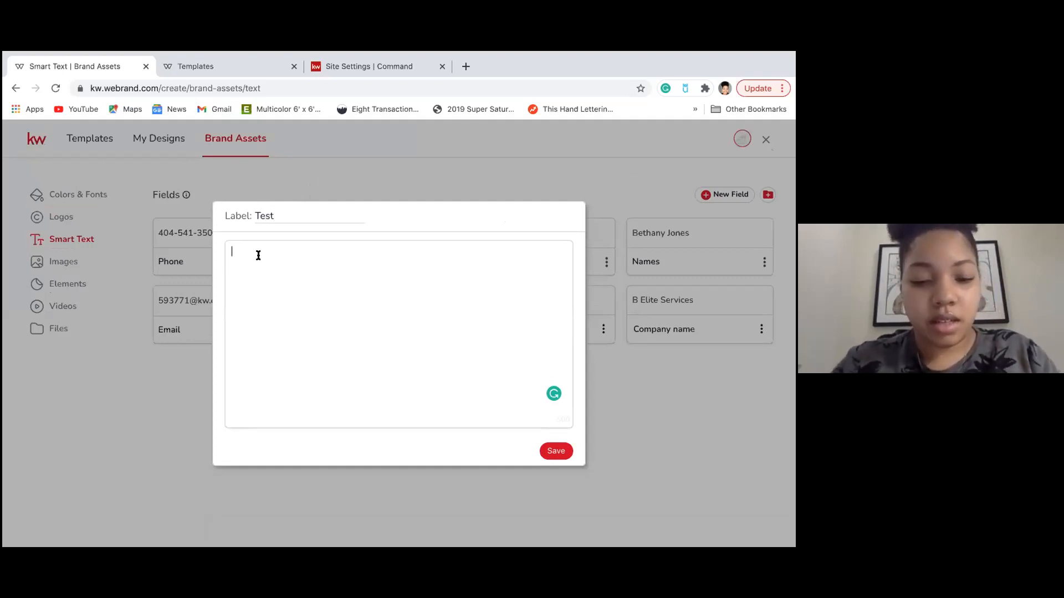
{"action": "type", "text": "Te"}
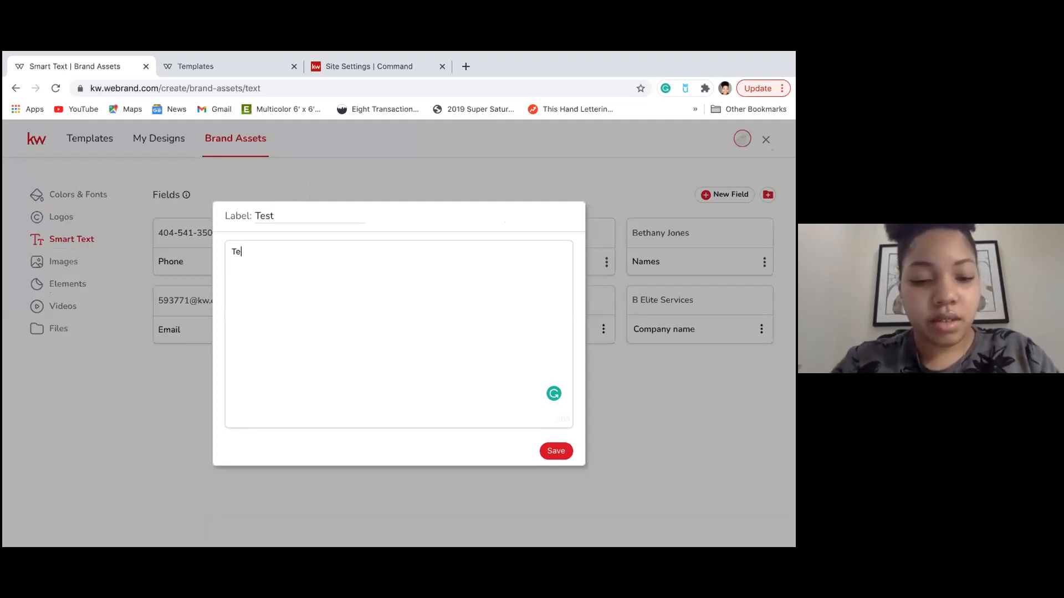
{"action": "type", "text": "ster"}
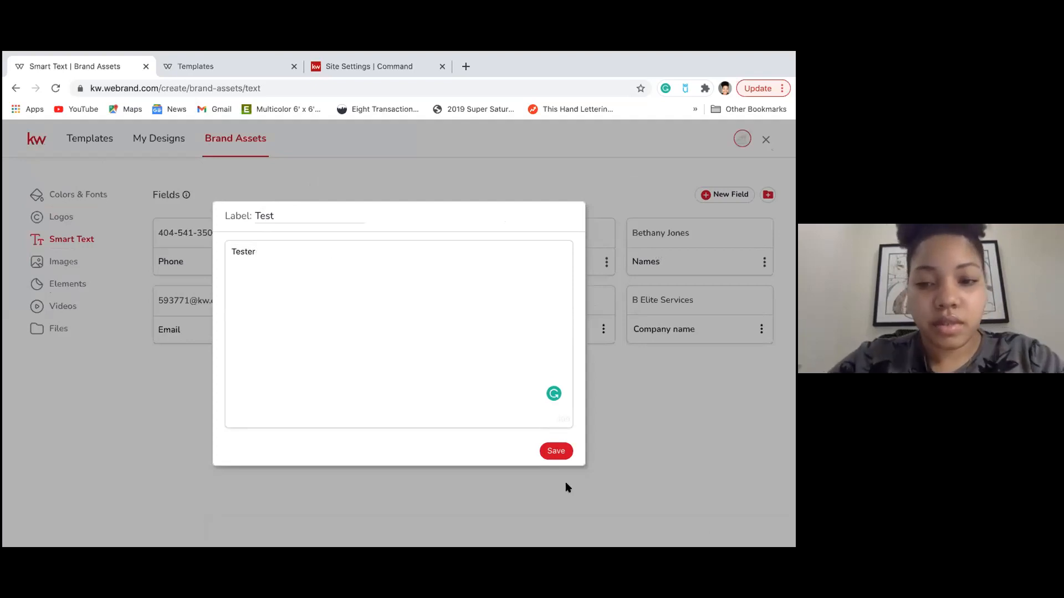
{"action": "left_click", "coordinate": [553, 451]}
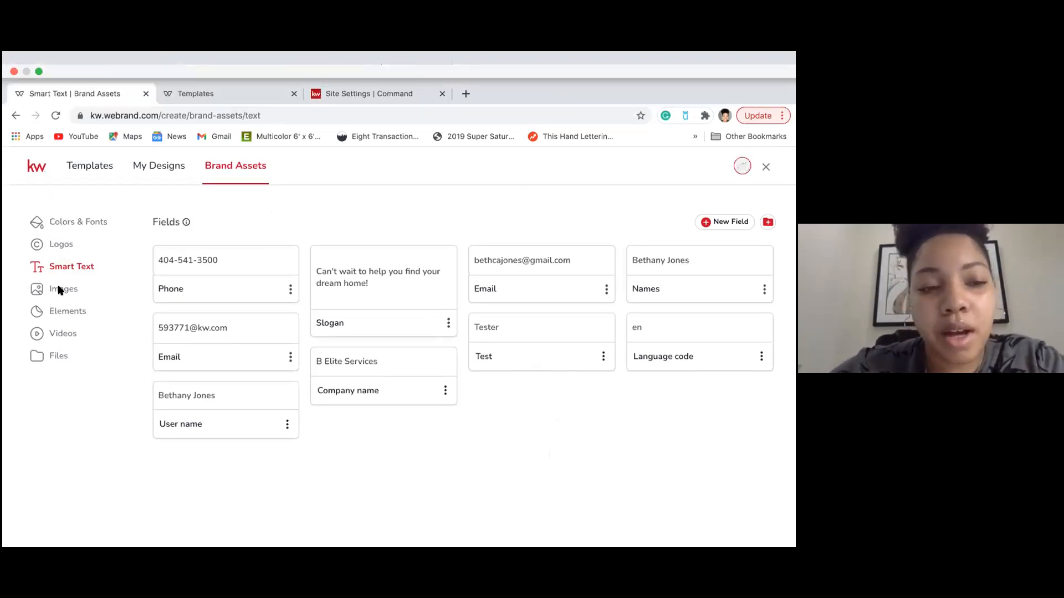
Browse the Images, Elements, Videos and Files sections of Brand Assets, all still empty.
{"action": "left_click", "coordinate": [59, 289]}
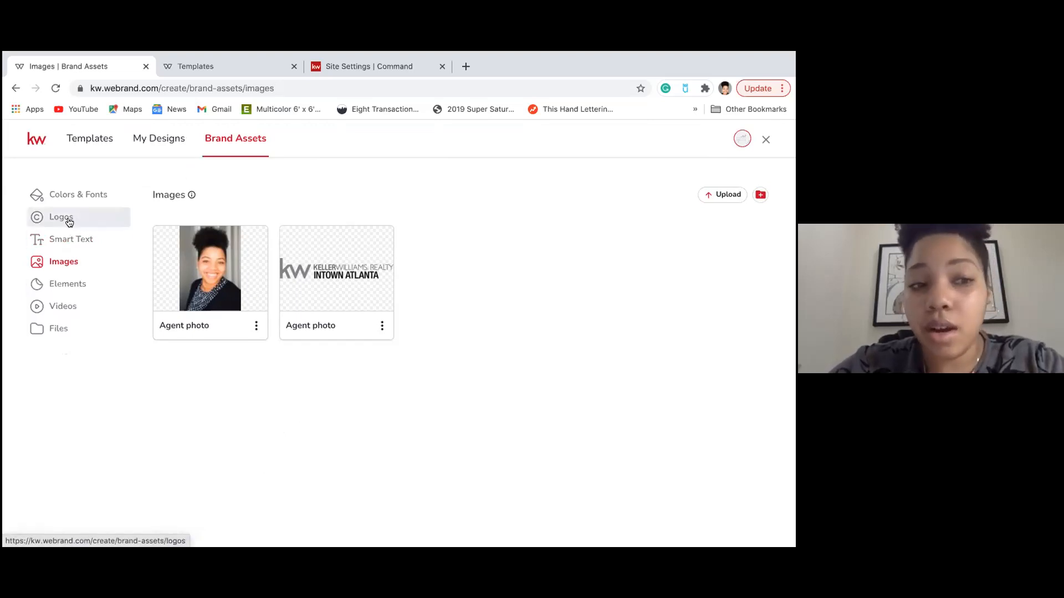
{"action": "left_click", "coordinate": [60, 288]}
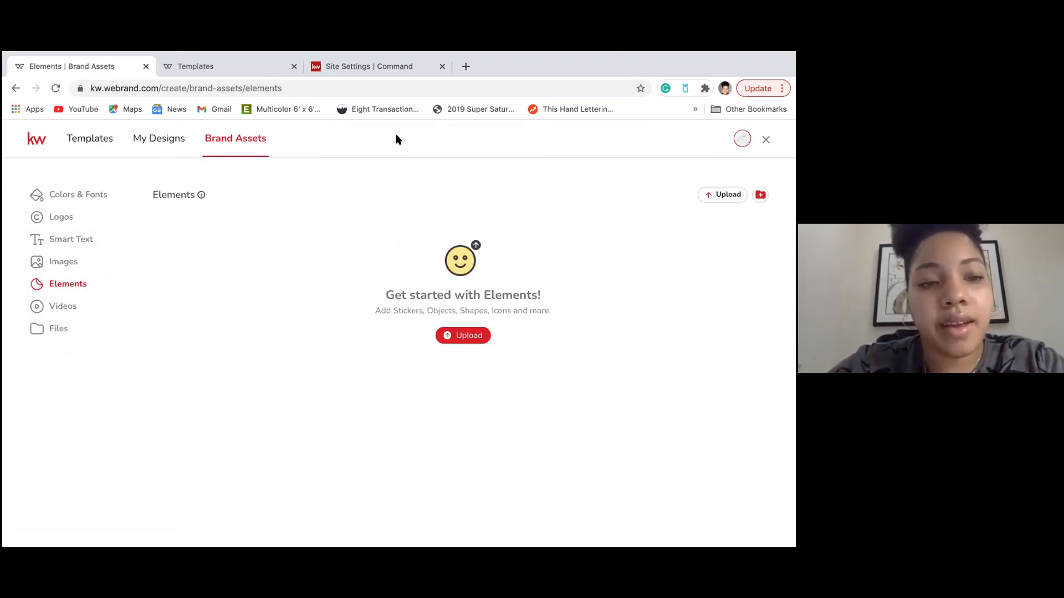
{"action": "left_click", "coordinate": [48, 306]}
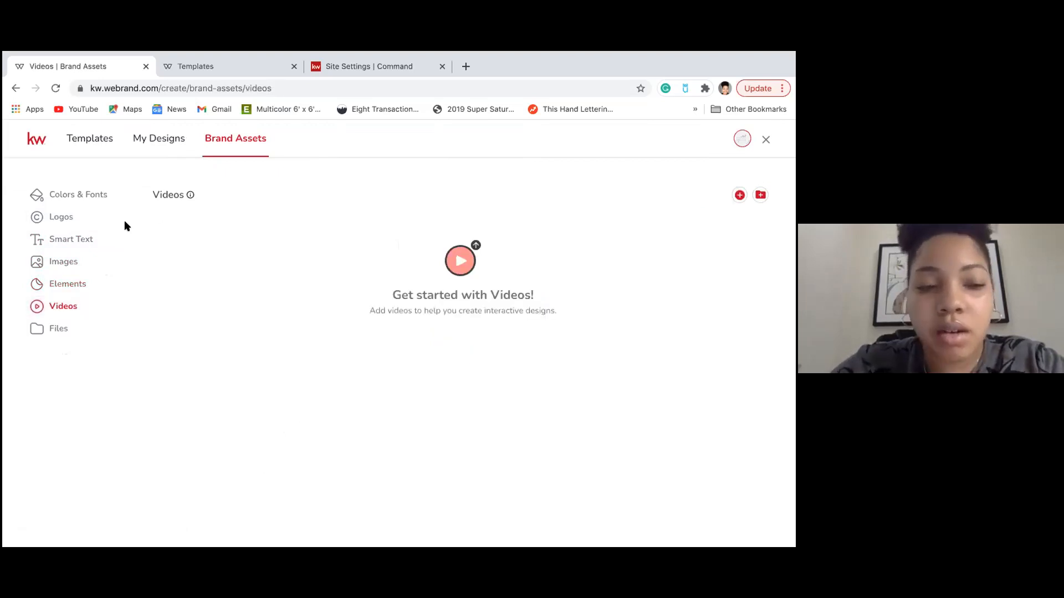
{"action": "left_click", "coordinate": [55, 329]}
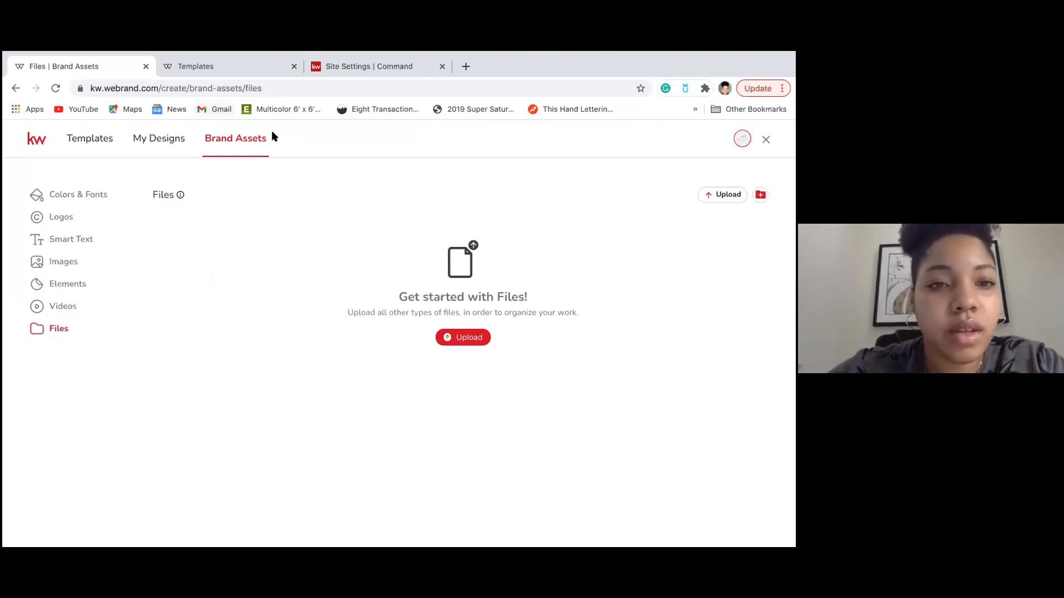
Open the 'A Note From' booklet from My Designs in the editor.
{"action": "left_click", "coordinate": [155, 139]}
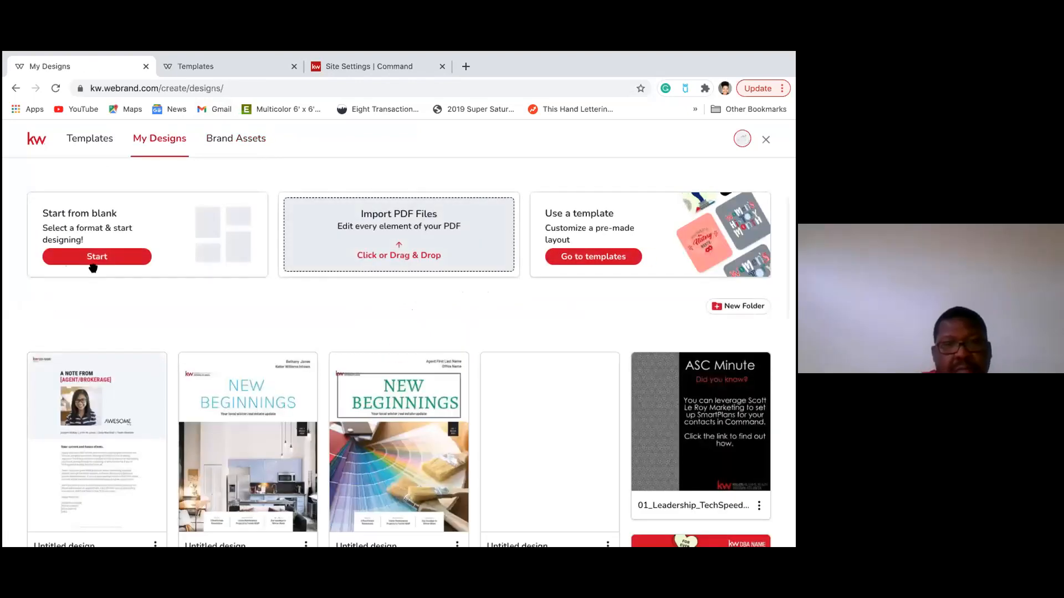
{"action": "scroll", "coordinate": [95, 273], "scroll_direction": "down", "scroll_amount": 4}
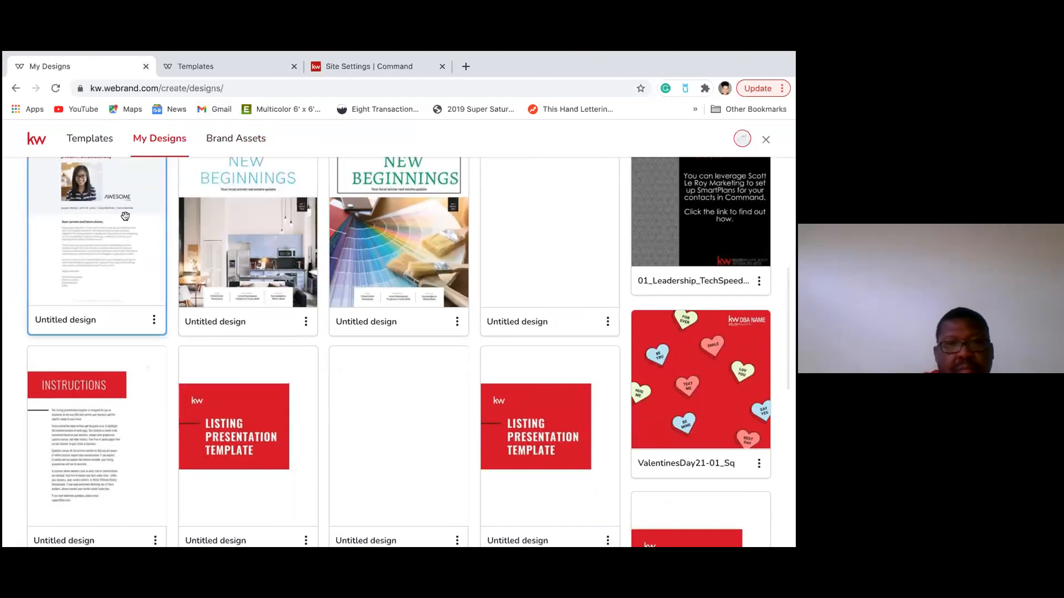
{"action": "scroll", "coordinate": [91, 247], "scroll_direction": "up", "scroll_amount": 4}
{"action": "left_click", "coordinate": [86, 377]}
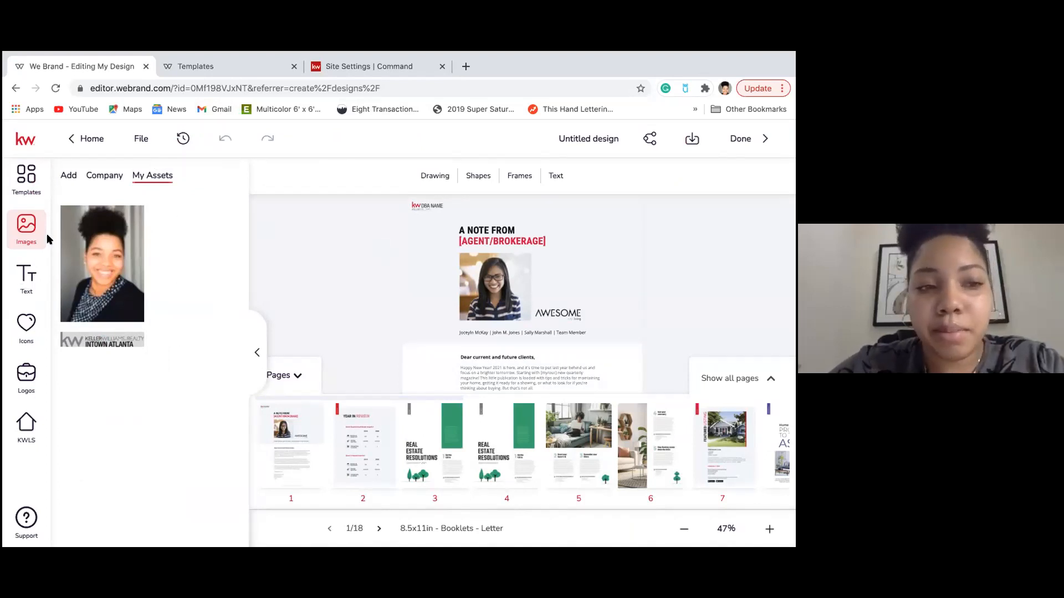
Add the saved Tester text from Text > My Assets to page 1.
{"action": "left_click", "coordinate": [24, 272]}
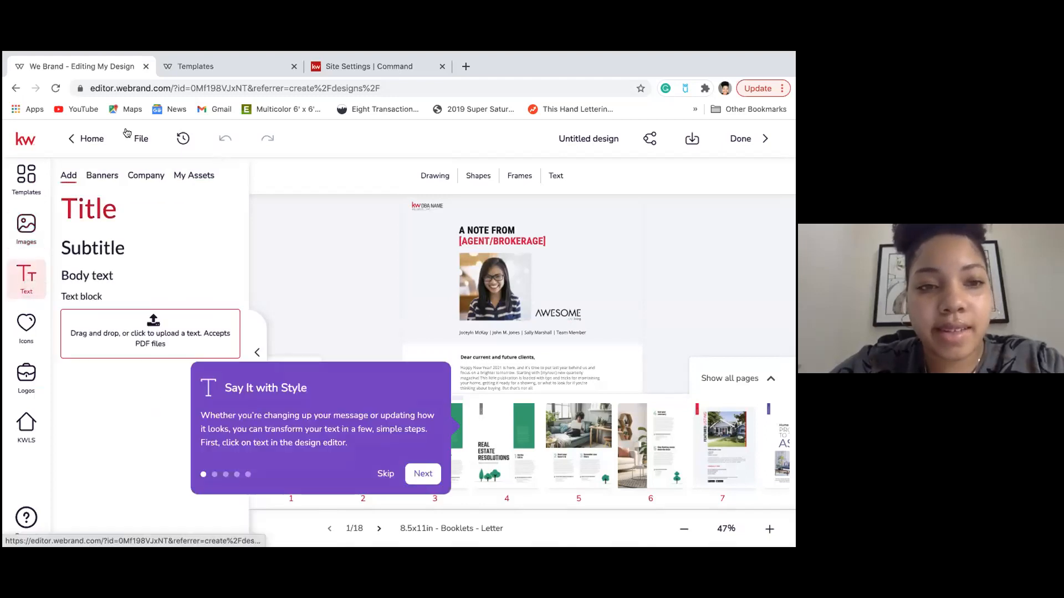
{"action": "left_click", "coordinate": [192, 175]}
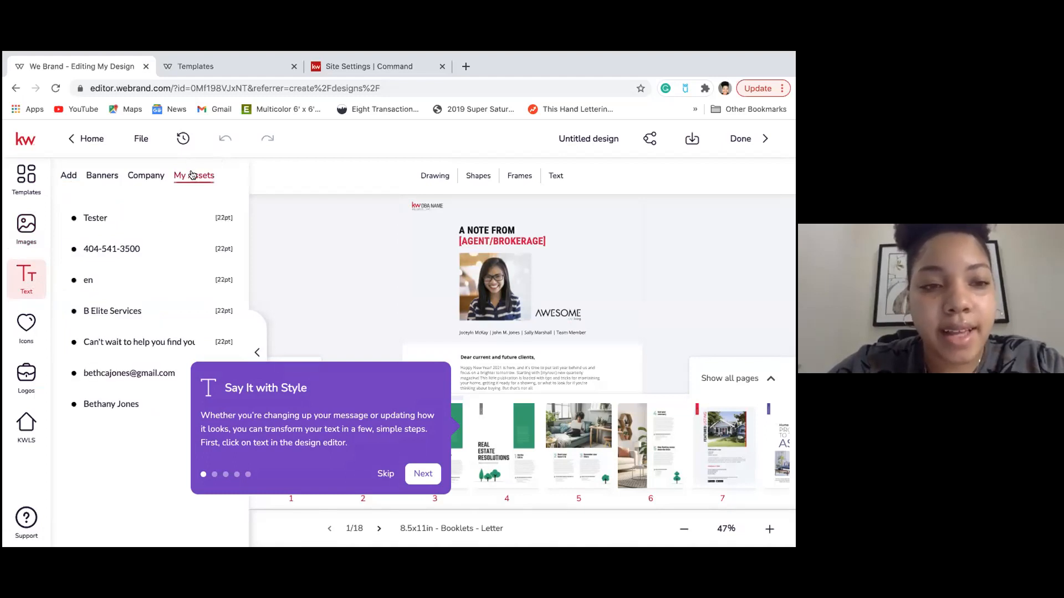
{"action": "left_click", "coordinate": [121, 224]}
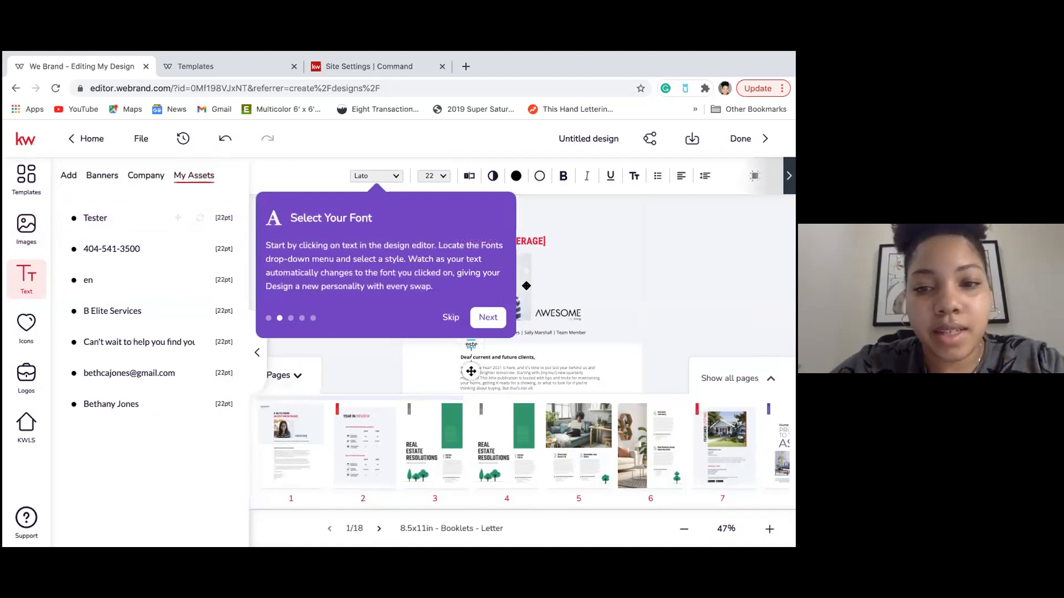
{"action": "left_click", "coordinate": [447, 319]}
Enlarge the Tester text and place it beside the headshot above AWESOME.
{"action": "left_click", "coordinate": [300, 382]}
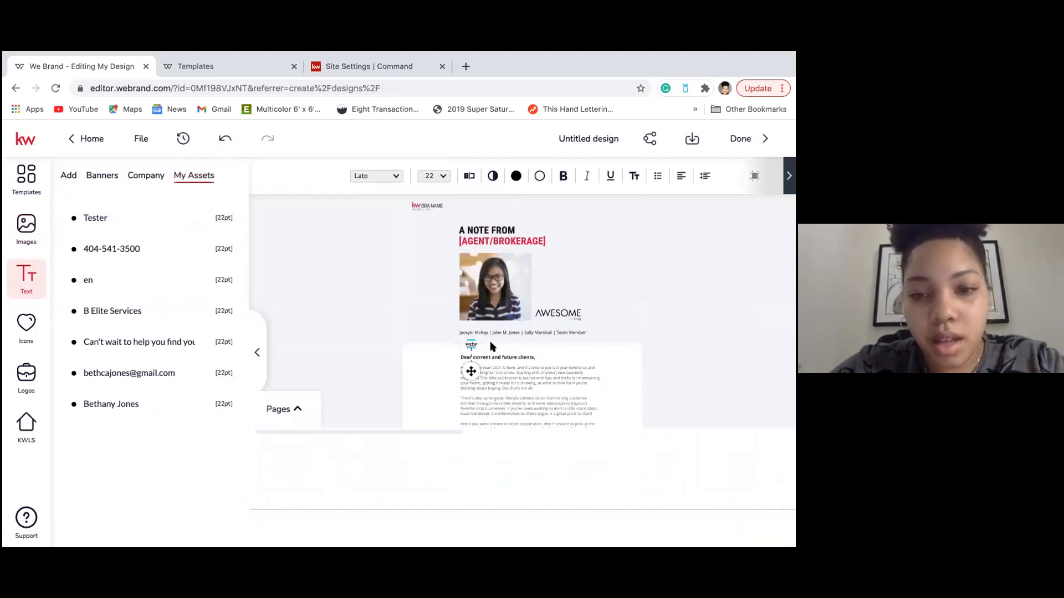
{"action": "left_click", "coordinate": [769, 529]}
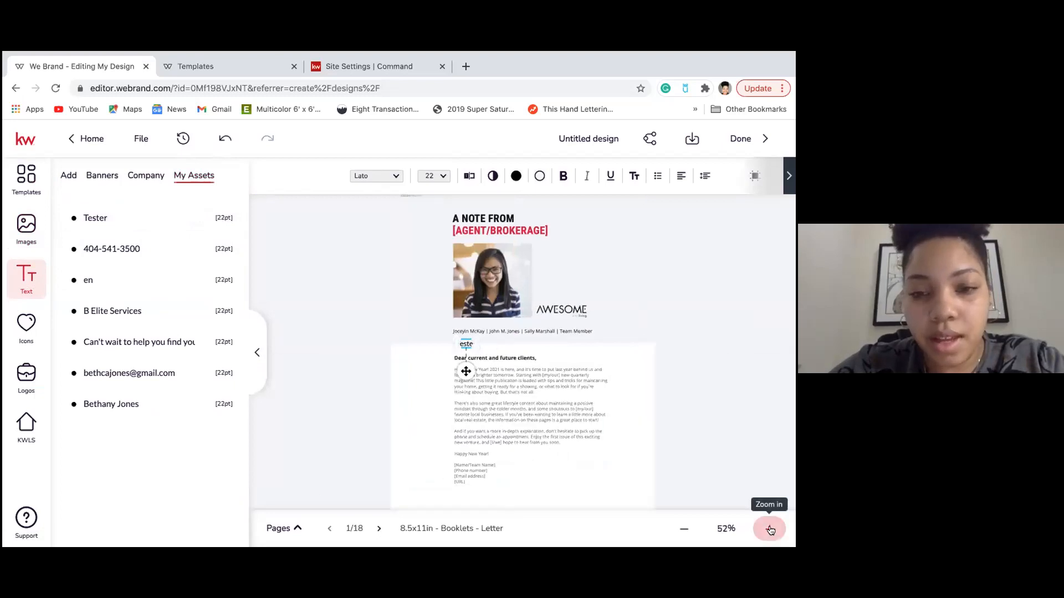
{"action": "left_click", "coordinate": [769, 529]}
{"action": "left_click", "coordinate": [769, 529]}
{"action": "left_click", "coordinate": [769, 530]}
{"action": "left_click_drag", "start_coordinate": [458, 429], "coordinate": [497, 443]}
{"action": "left_click_drag", "start_coordinate": [550, 405], "coordinate": [575, 296]}
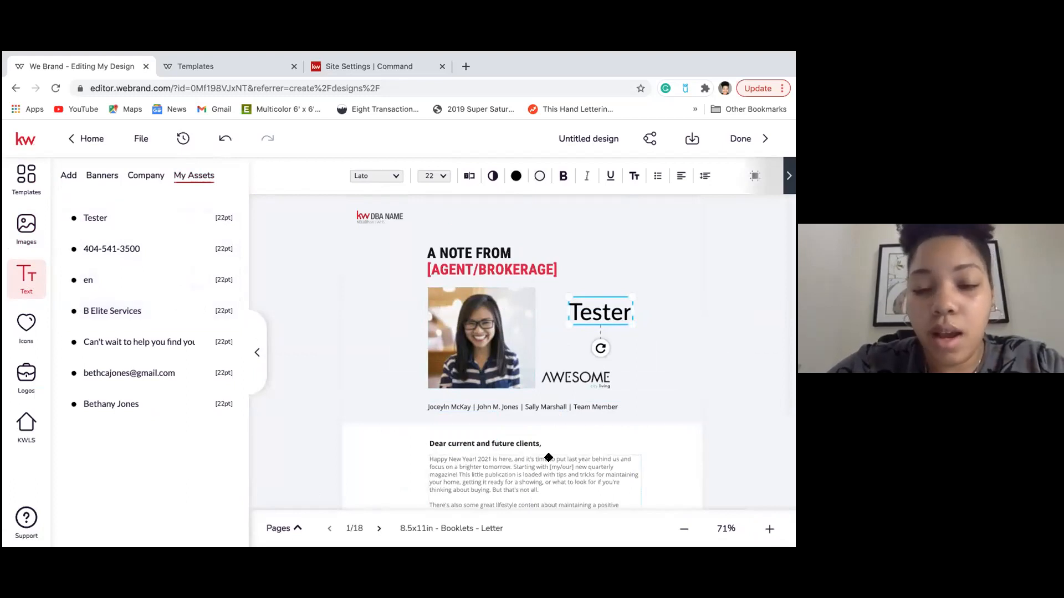
Replace the team names line with the saved 'Can't wait to help you find your dream home!' text.
{"action": "double_click", "coordinate": [445, 408]}
{"action": "left_click", "coordinate": [445, 408]}
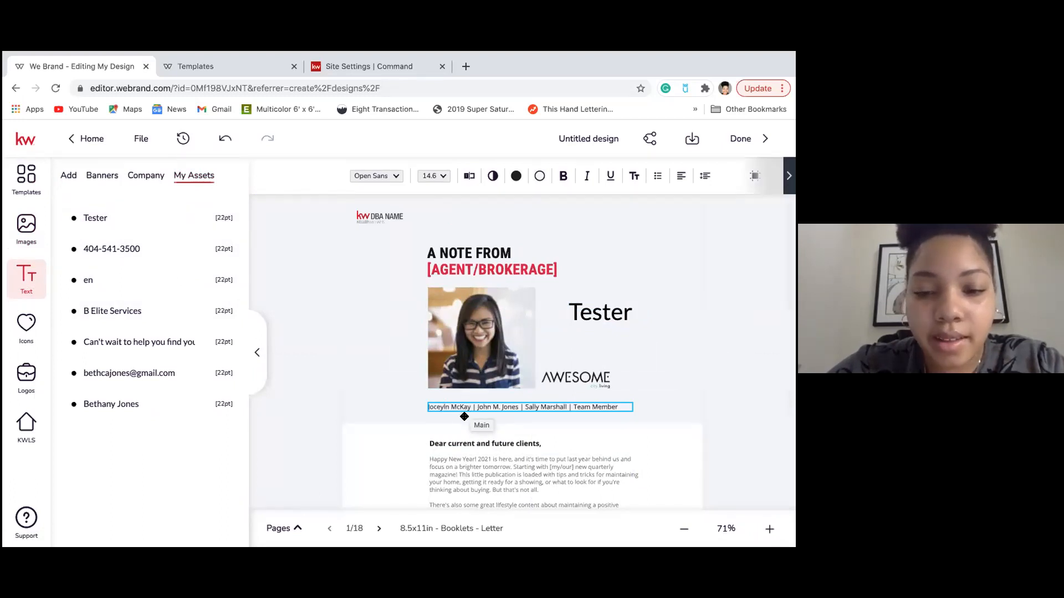
{"action": "left_click", "coordinate": [453, 442]}
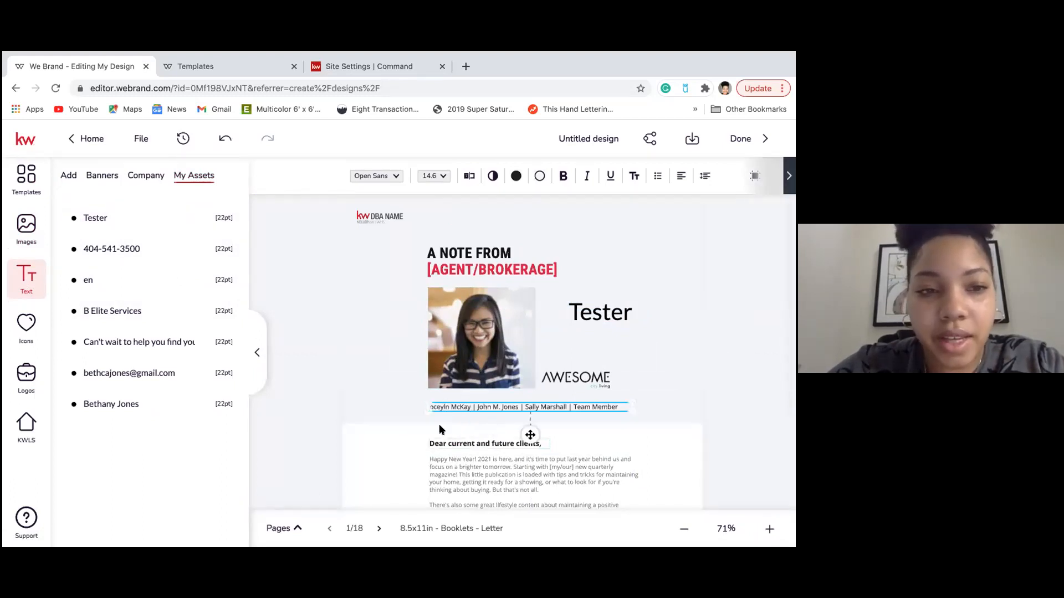
{"action": "mouse_move", "coordinate": [175, 220]}
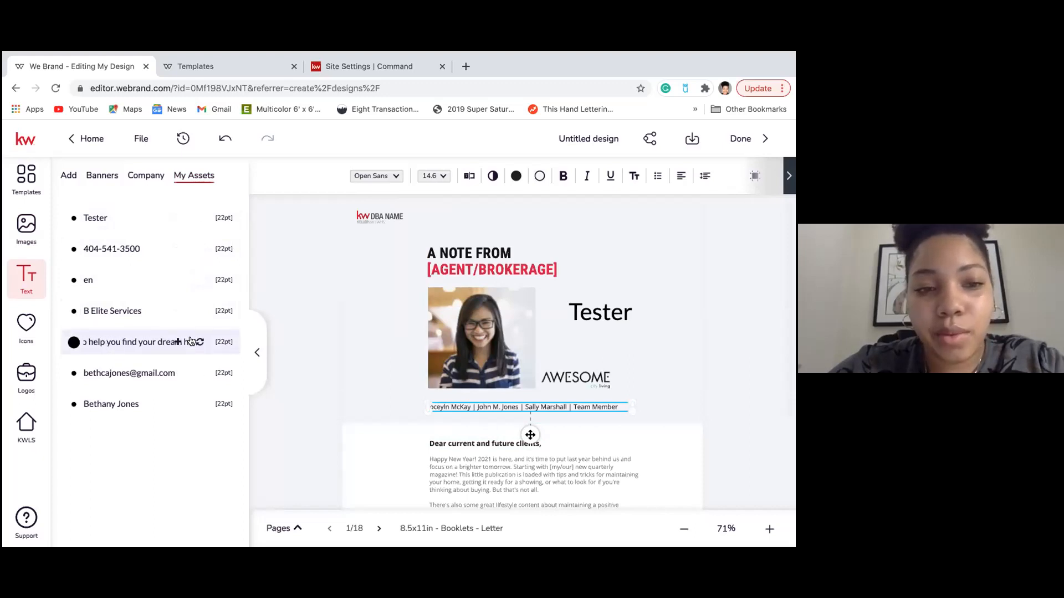
{"action": "left_click", "coordinate": [199, 342]}
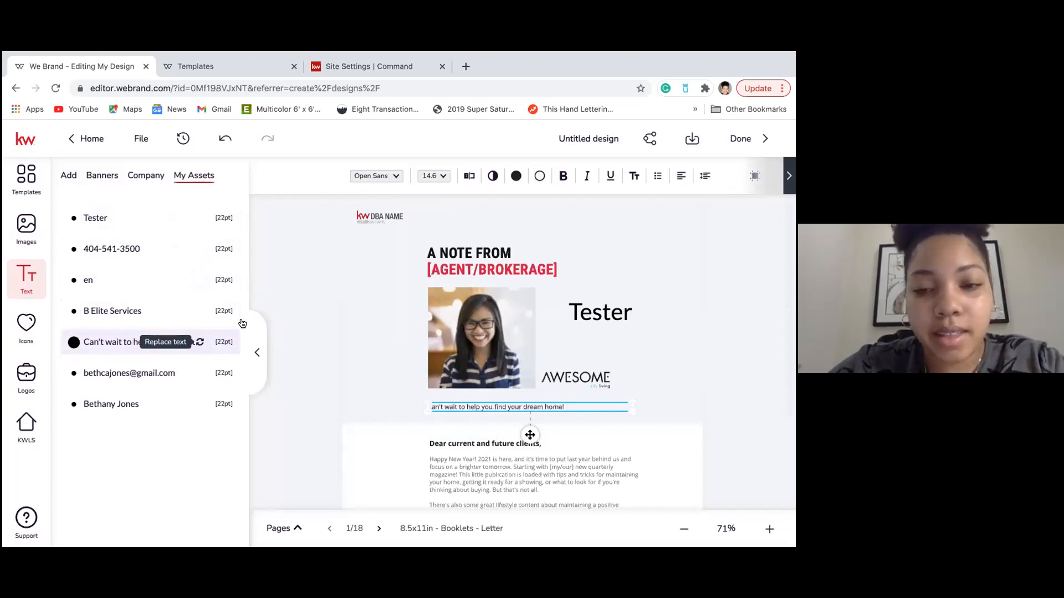
{"action": "left_click", "coordinate": [570, 433]}
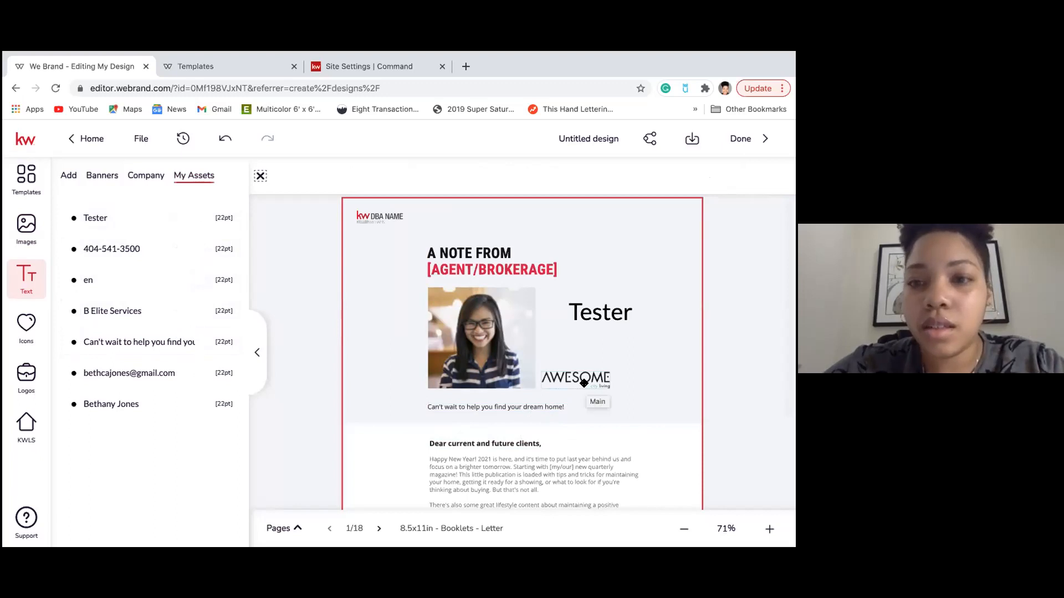
Open the stock icon library offering Facebook, Instagram and similar icons.
{"action": "scroll", "coordinate": [573, 332], "scroll_direction": "down", "scroll_amount": 5}
{"action": "scroll", "coordinate": [573, 331], "scroll_direction": "down", "scroll_amount": 1}
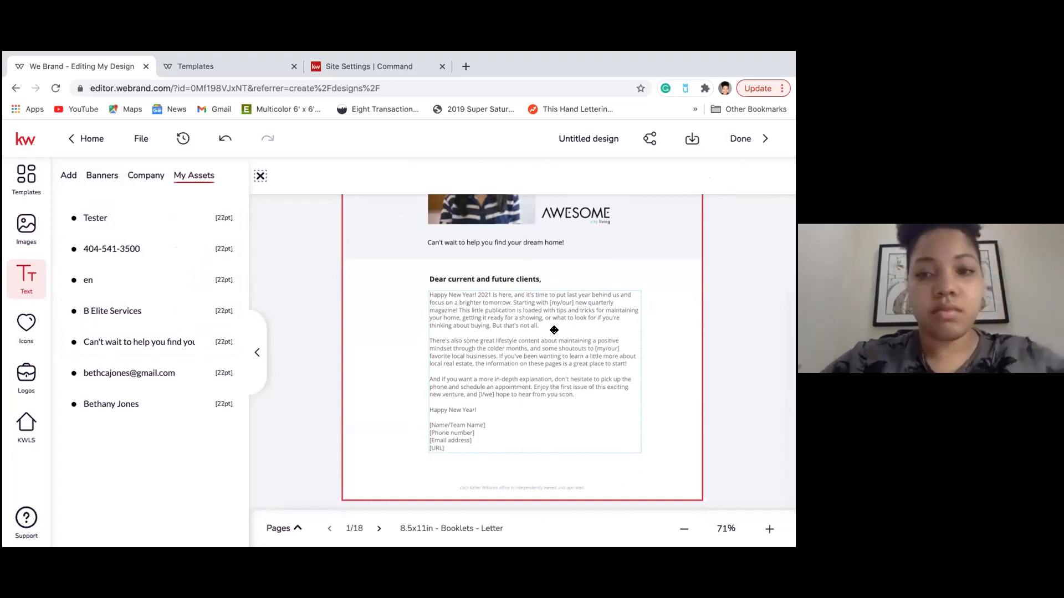
{"action": "scroll", "coordinate": [573, 331], "scroll_direction": "up", "scroll_amount": 6}
{"action": "left_click", "coordinate": [26, 327]}
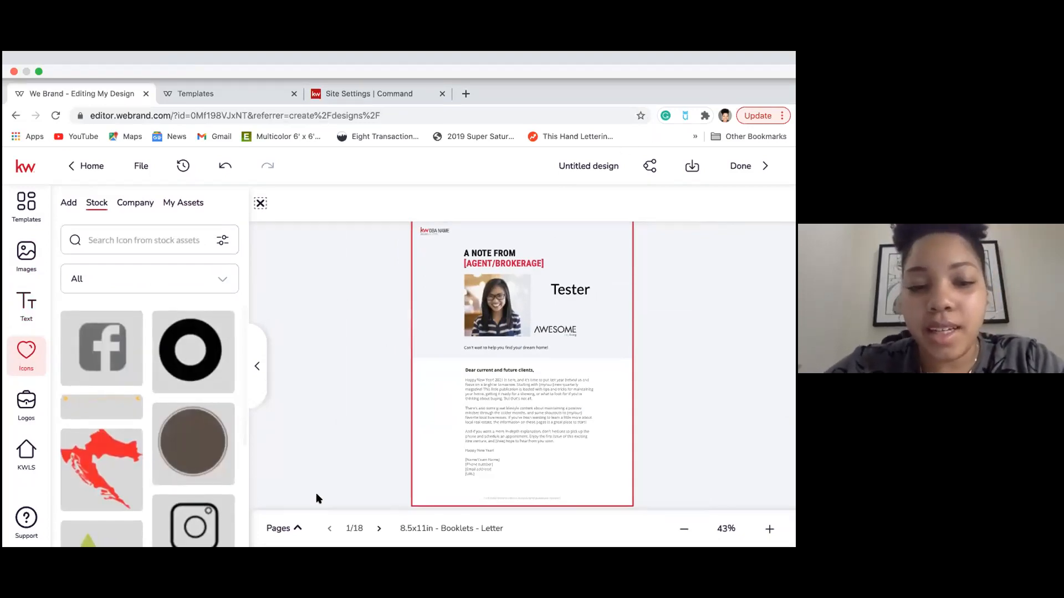
Show all pages in a grid and move page 18 ahead of page 8.
{"action": "left_click", "coordinate": [298, 526]}
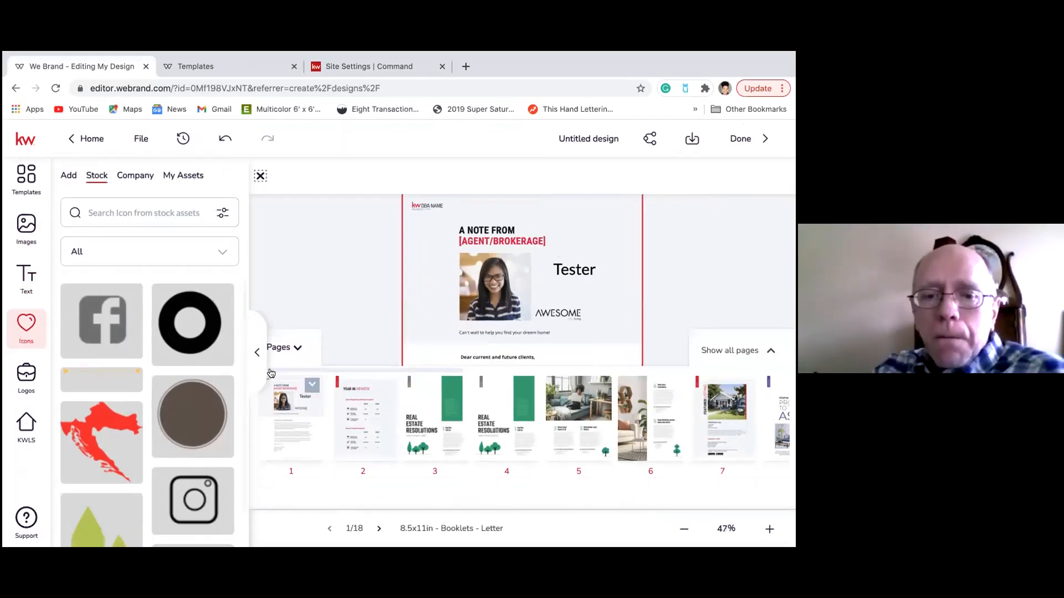
{"action": "left_click", "coordinate": [289, 349]}
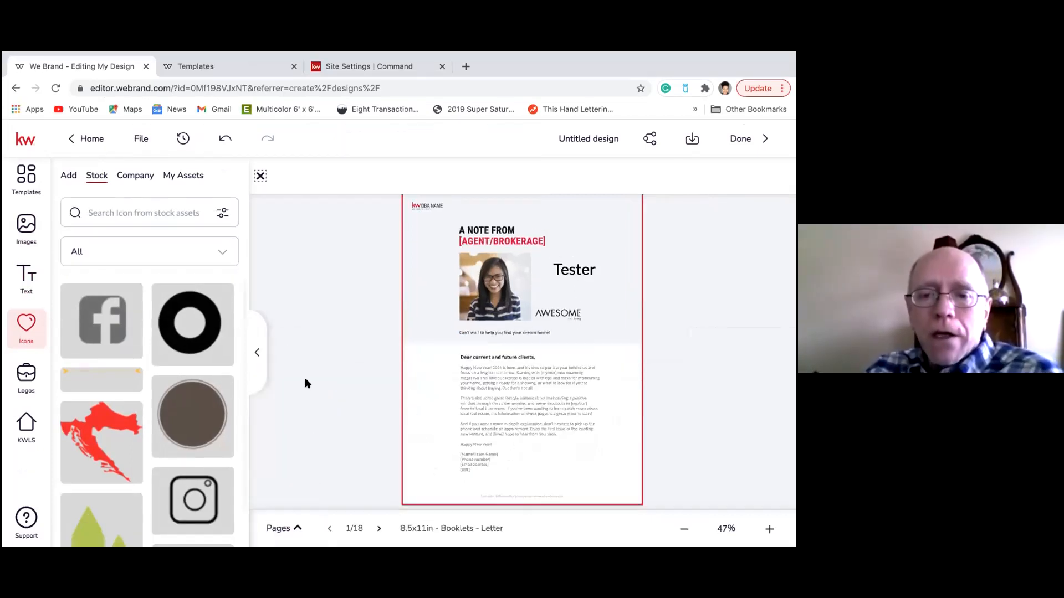
{"action": "left_click", "coordinate": [295, 524]}
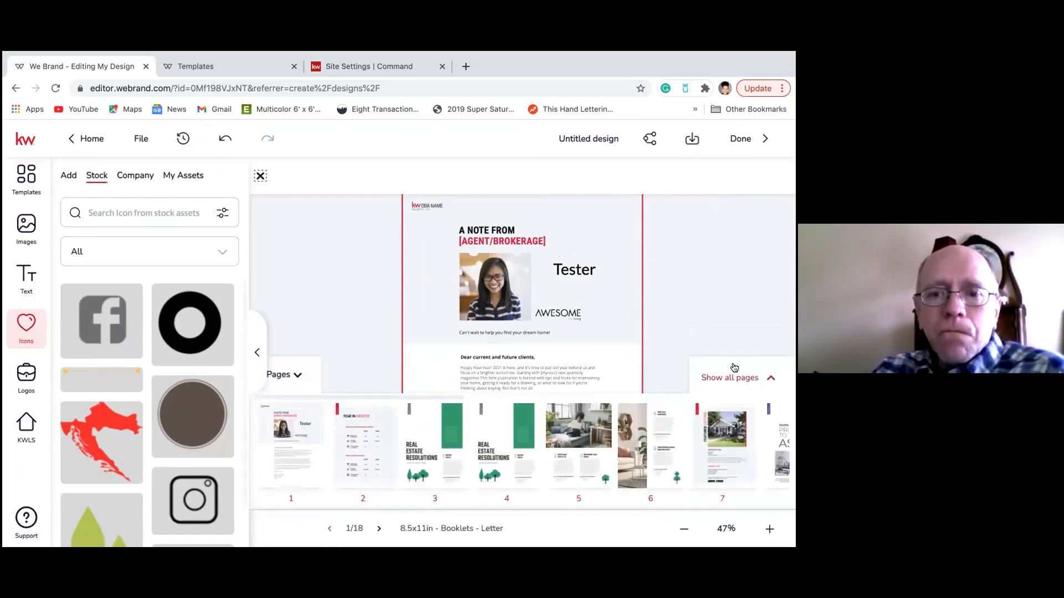
{"action": "left_click", "coordinate": [735, 378]}
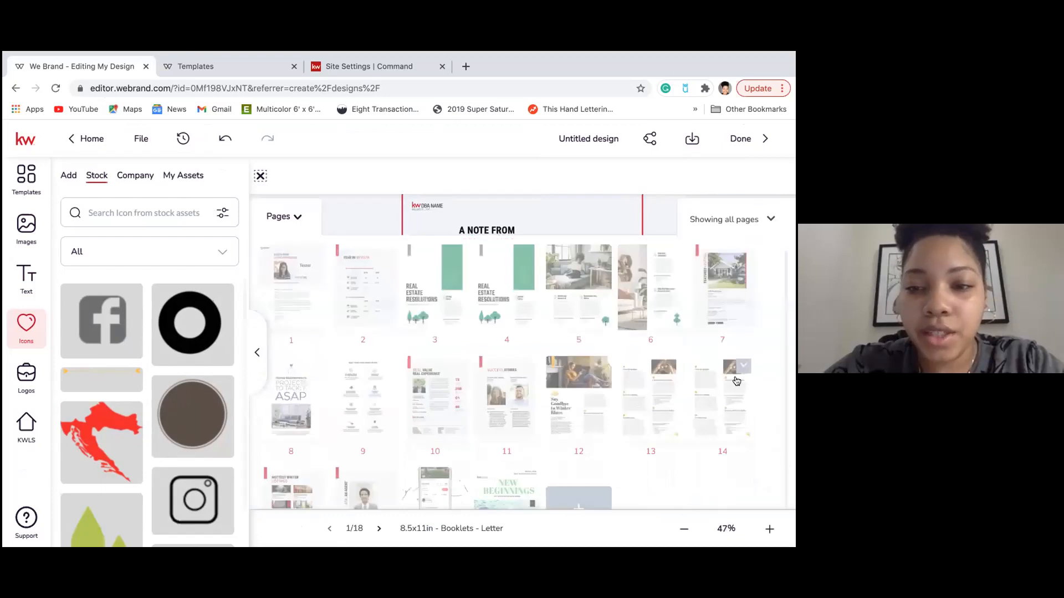
{"action": "scroll", "coordinate": [582, 422], "scroll_direction": "down", "scroll_amount": 1}
{"action": "left_click_drag", "start_coordinate": [516, 447], "coordinate": [315, 318]}
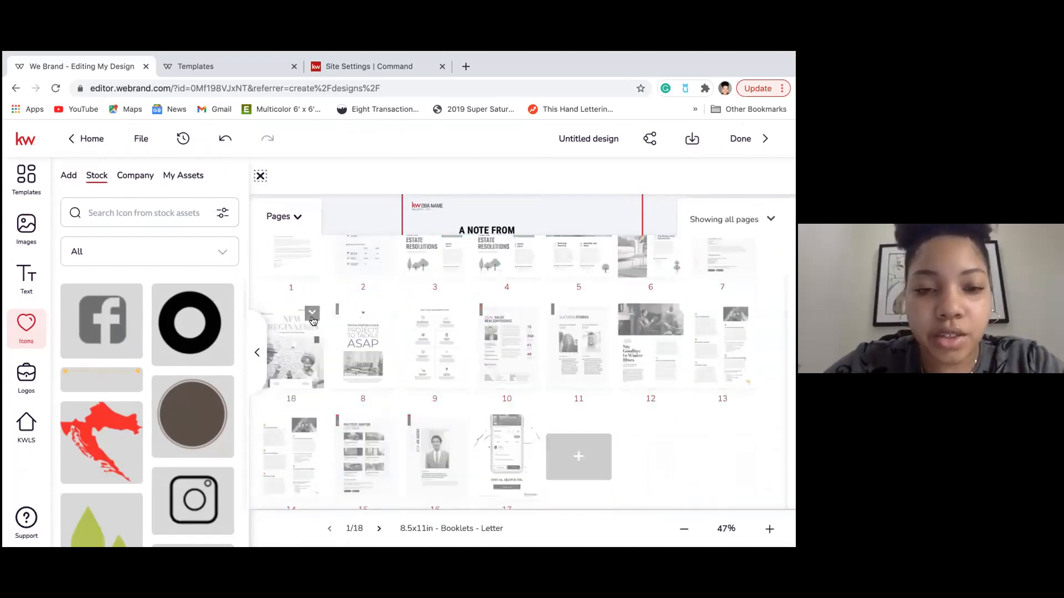
Move the New Beginnings page to slot 1 and display the new cover.
{"action": "scroll", "coordinate": [299, 377], "scroll_direction": "up", "scroll_amount": 1}
{"action": "left_click_drag", "start_coordinate": [299, 377], "coordinate": [295, 300]}
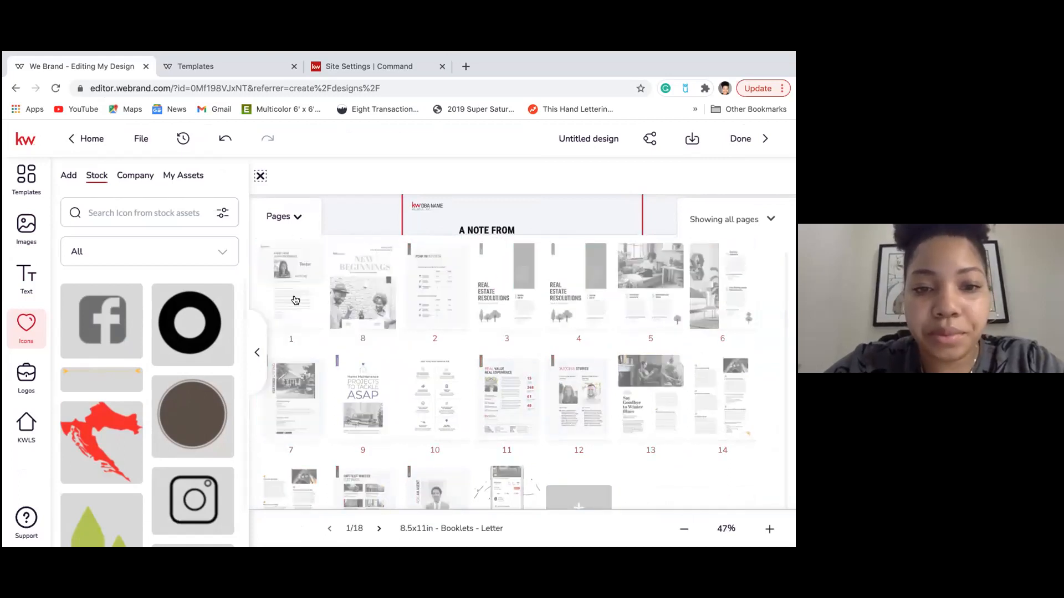
{"action": "left_click_drag", "start_coordinate": [365, 297], "coordinate": [287, 300]}
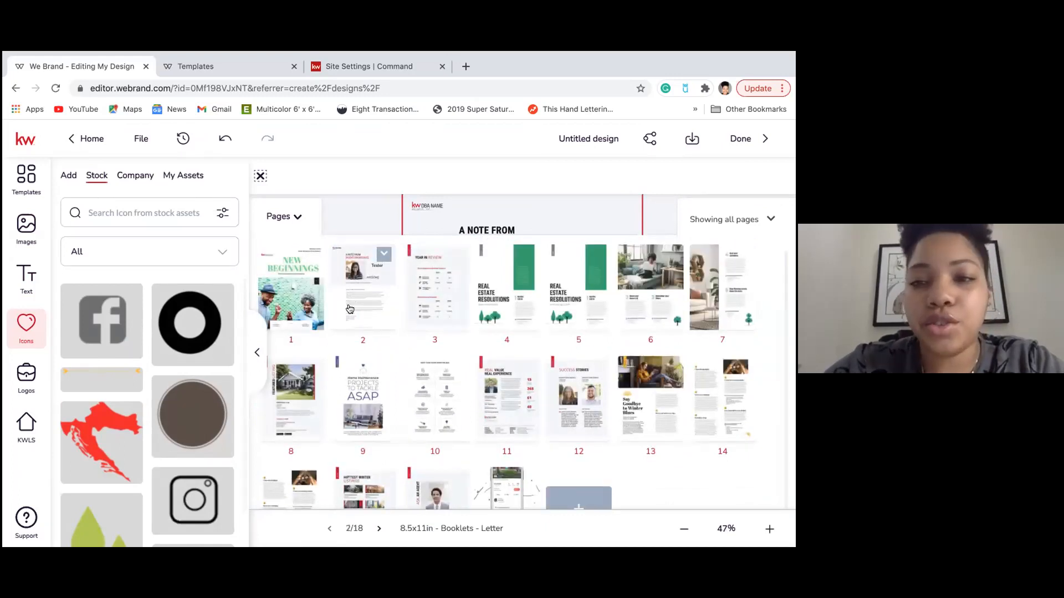
{"action": "left_click", "coordinate": [763, 221]}
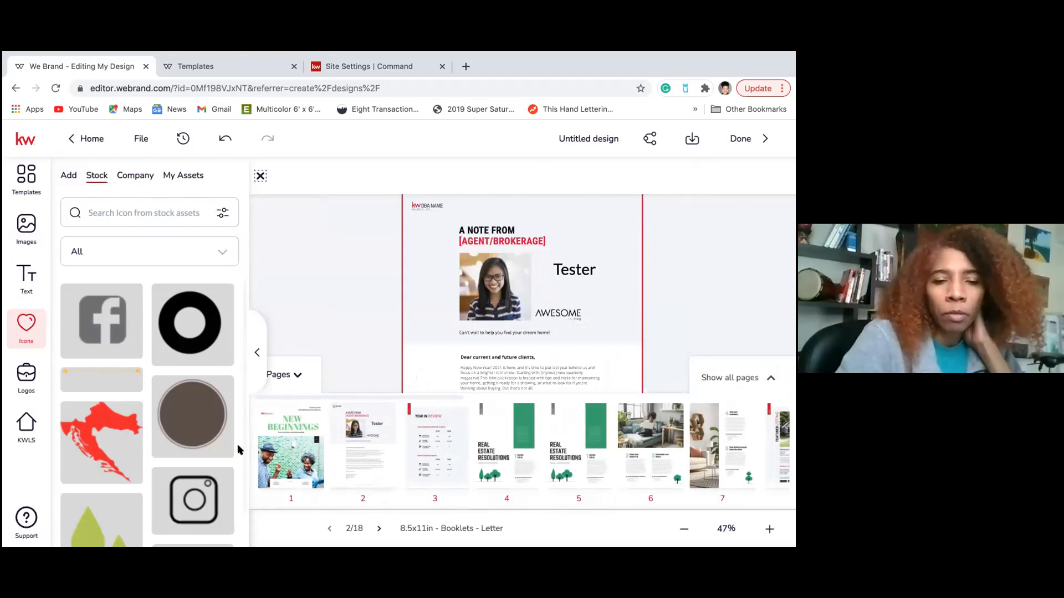
{"action": "left_click", "coordinate": [278, 444]}
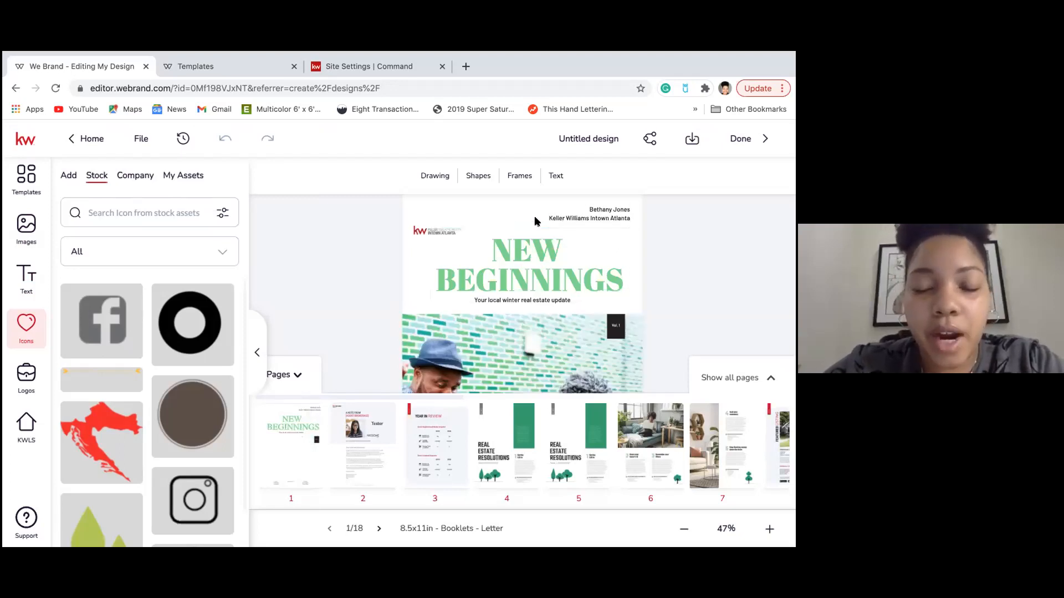
Add a rectangle sized over the NEW BEGINNINGS title, leaving the subtitle uncovered.
{"action": "left_click", "coordinate": [477, 180]}
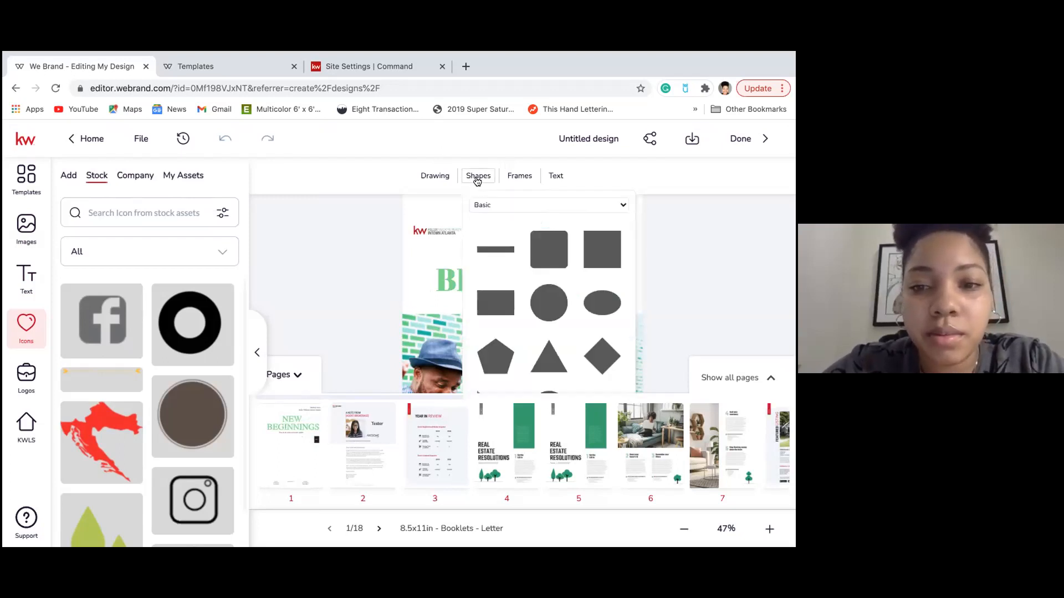
{"action": "left_click", "coordinate": [492, 308]}
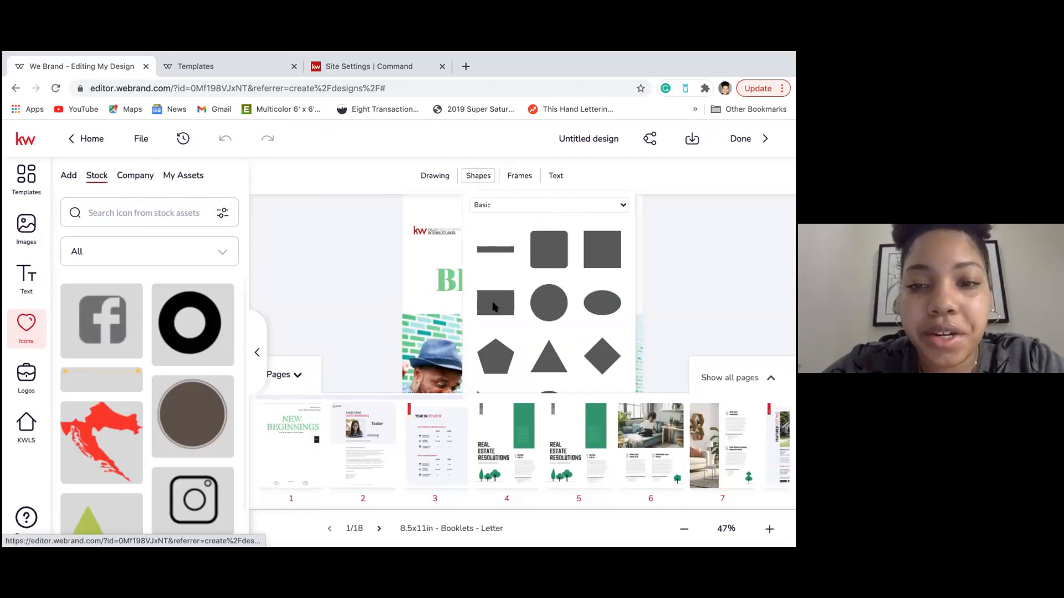
{"action": "left_click_drag", "start_coordinate": [477, 255], "coordinate": [553, 314]}
{"action": "left_click_drag", "start_coordinate": [554, 273], "coordinate": [627, 275]}
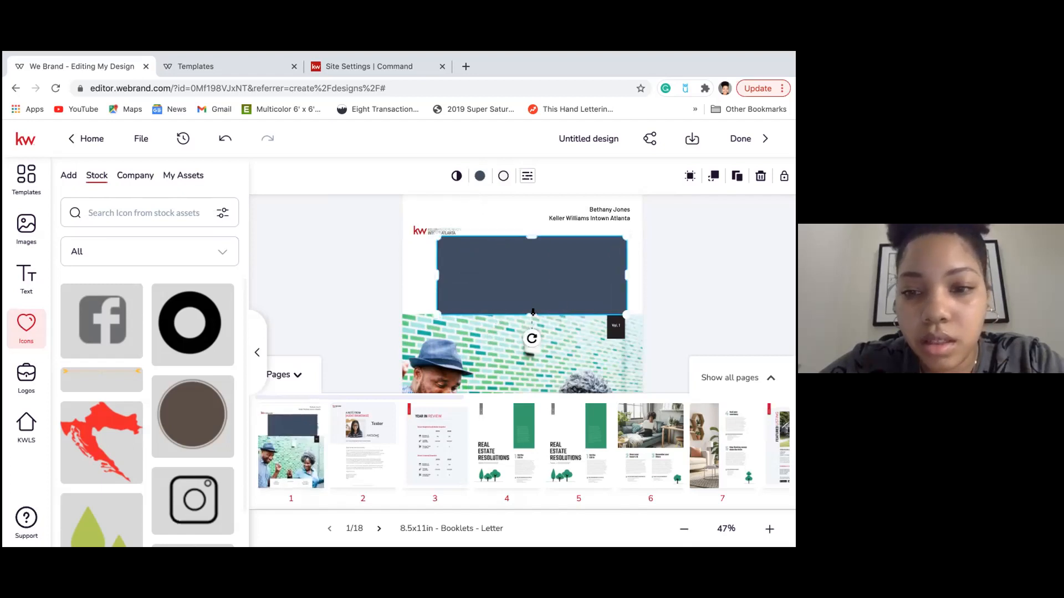
{"action": "left_click_drag", "start_coordinate": [532, 312], "coordinate": [535, 295]}
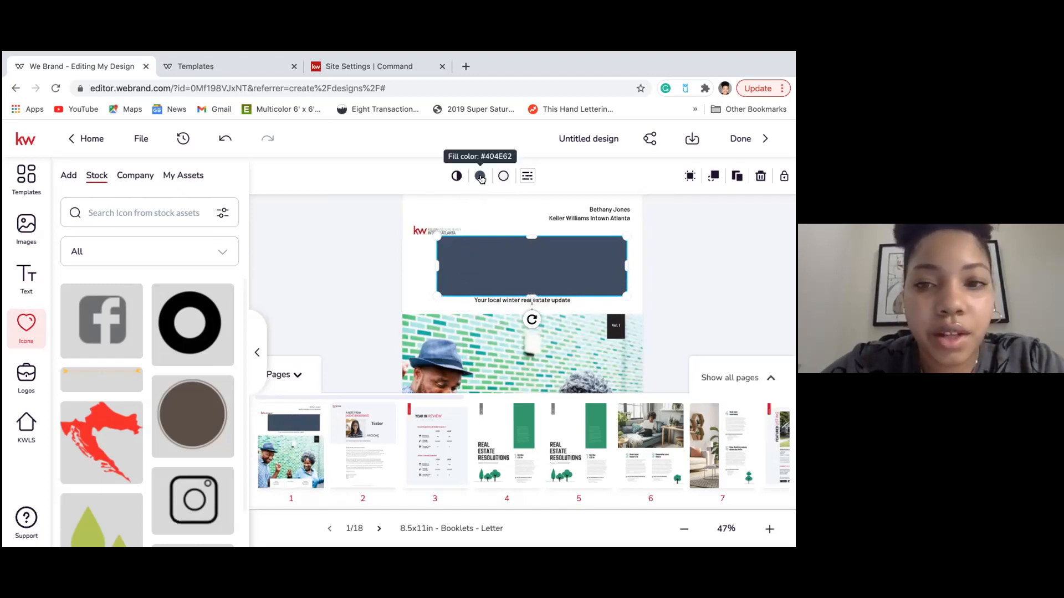
Give the title rectangle a transparent fill.
{"action": "left_click", "coordinate": [480, 176]}
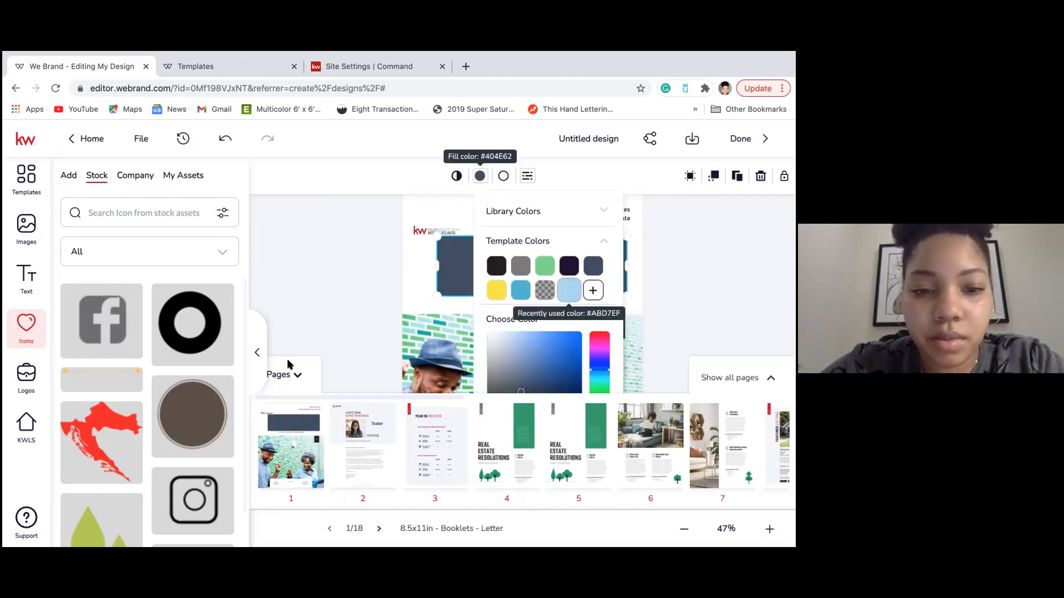
{"action": "left_click", "coordinate": [290, 374]}
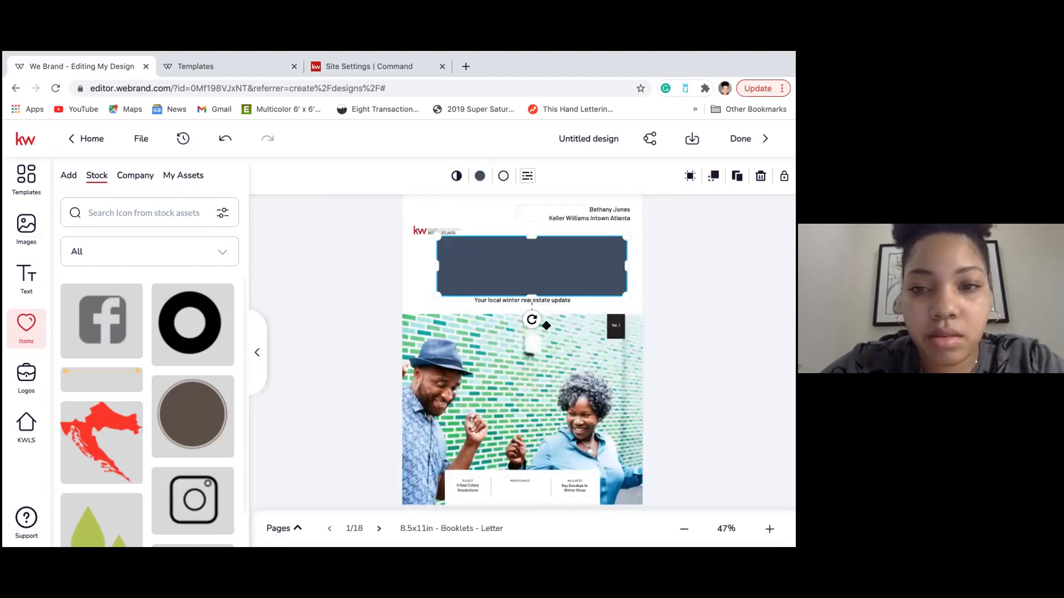
{"action": "left_click", "coordinate": [480, 176]}
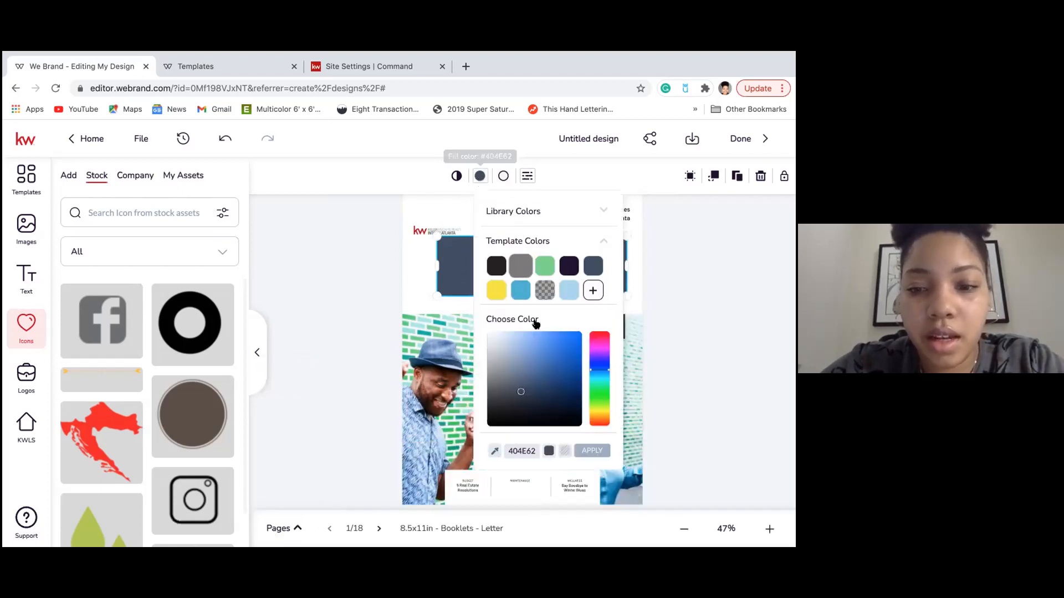
{"action": "left_click", "coordinate": [566, 454]}
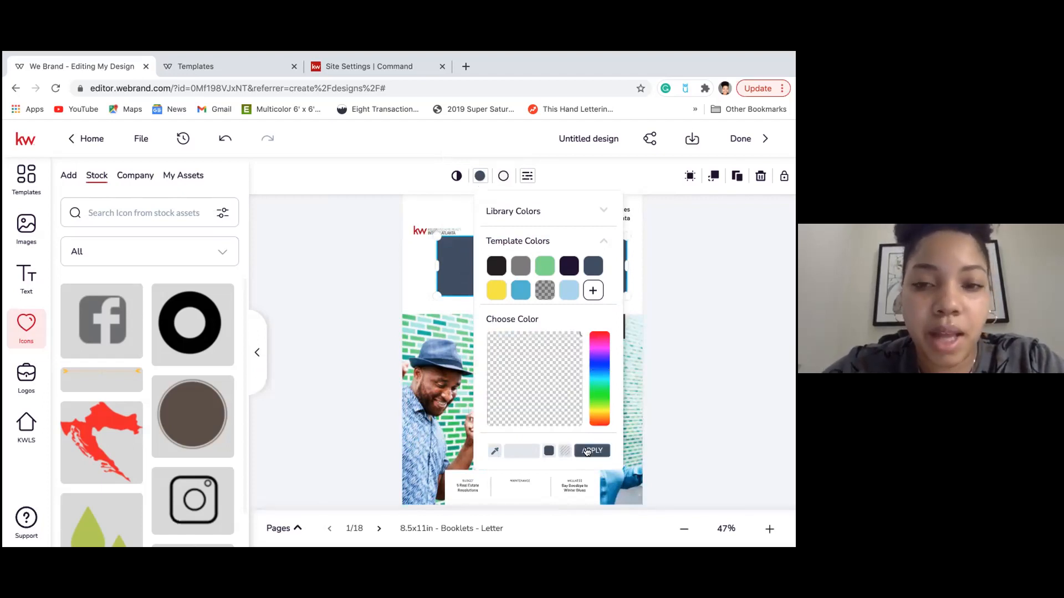
{"action": "left_click", "coordinate": [587, 453]}
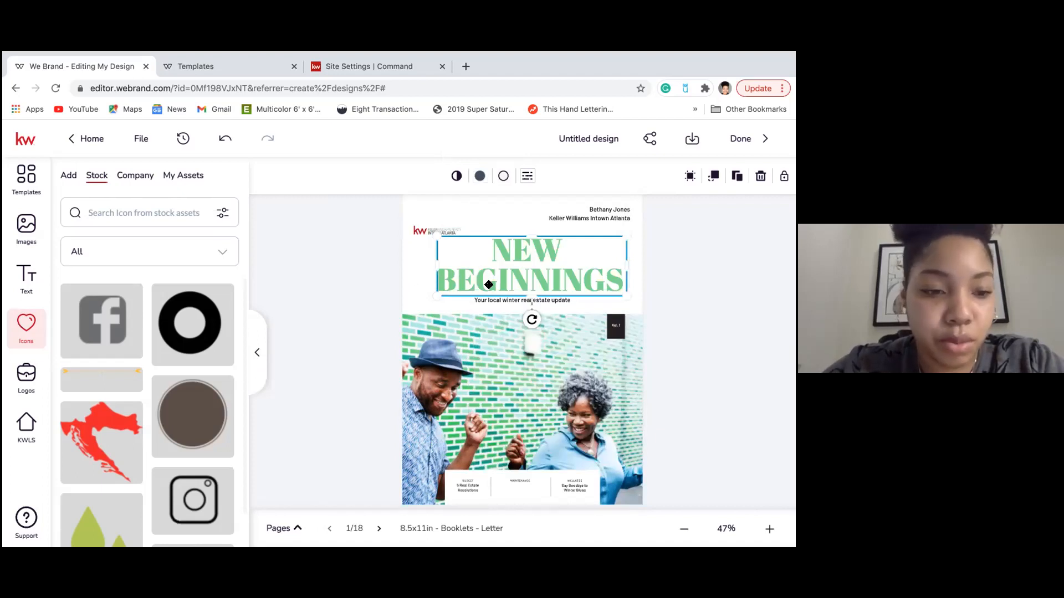
Set the title frame rectangle's stroke to the light blue template swatch.
{"action": "left_click", "coordinate": [420, 269]}
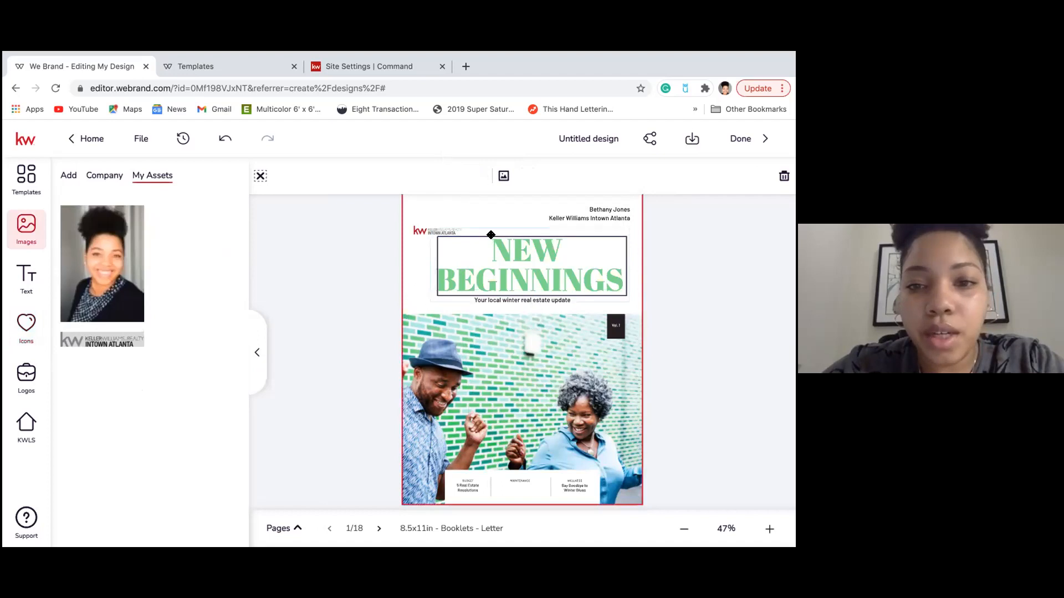
{"action": "left_click", "coordinate": [472, 239]}
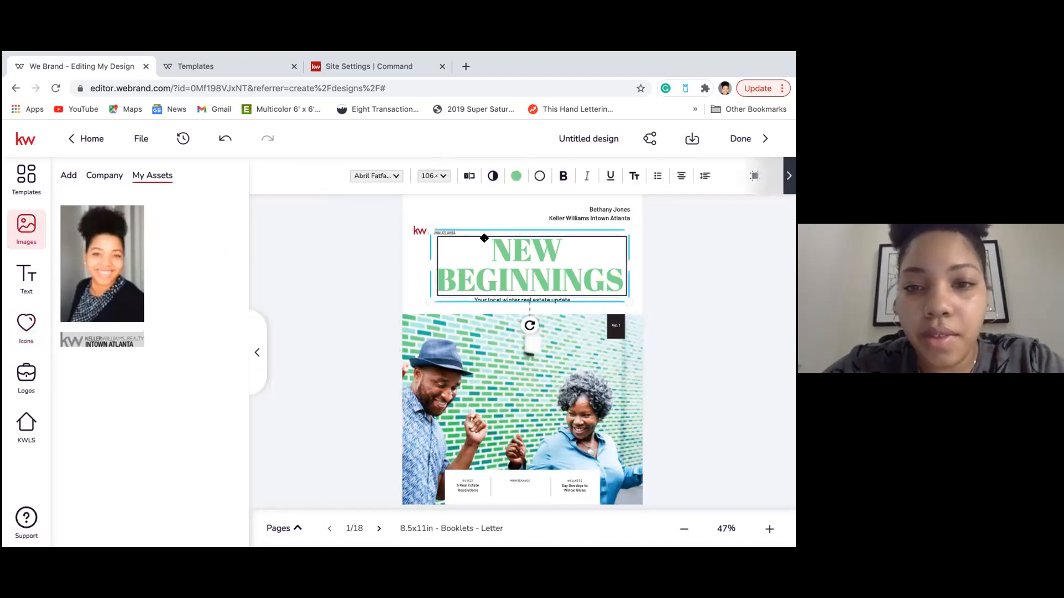
{"action": "left_click", "coordinate": [457, 238]}
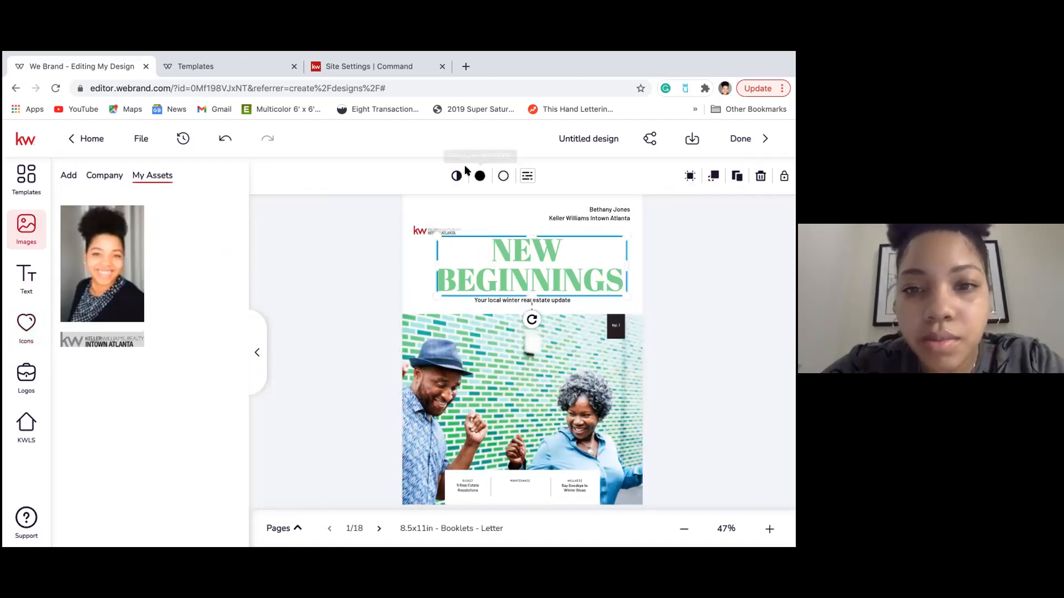
{"action": "left_click", "coordinate": [503, 177]}
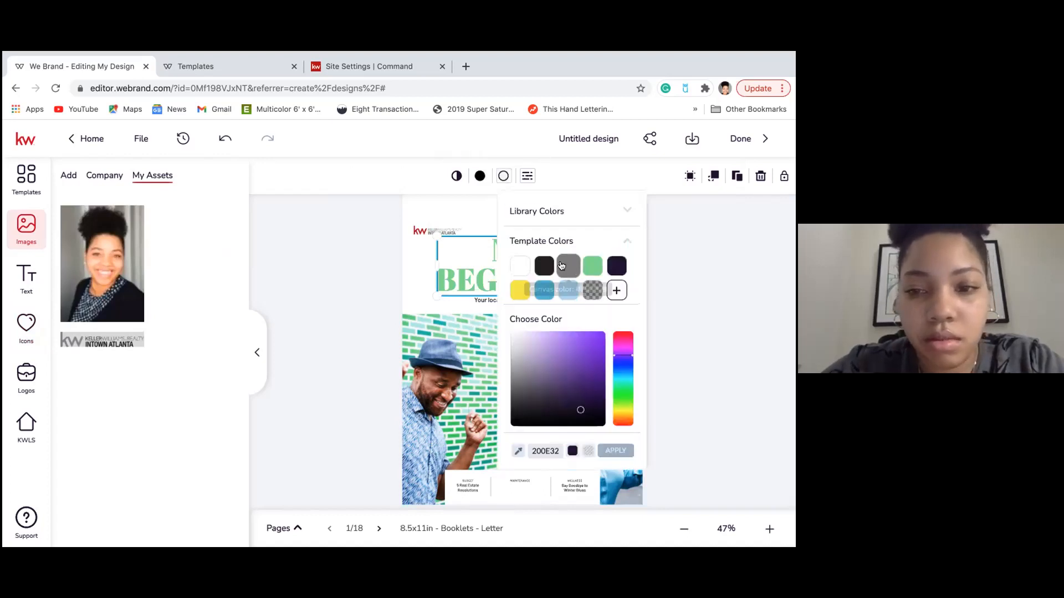
{"action": "left_click", "coordinate": [549, 290]}
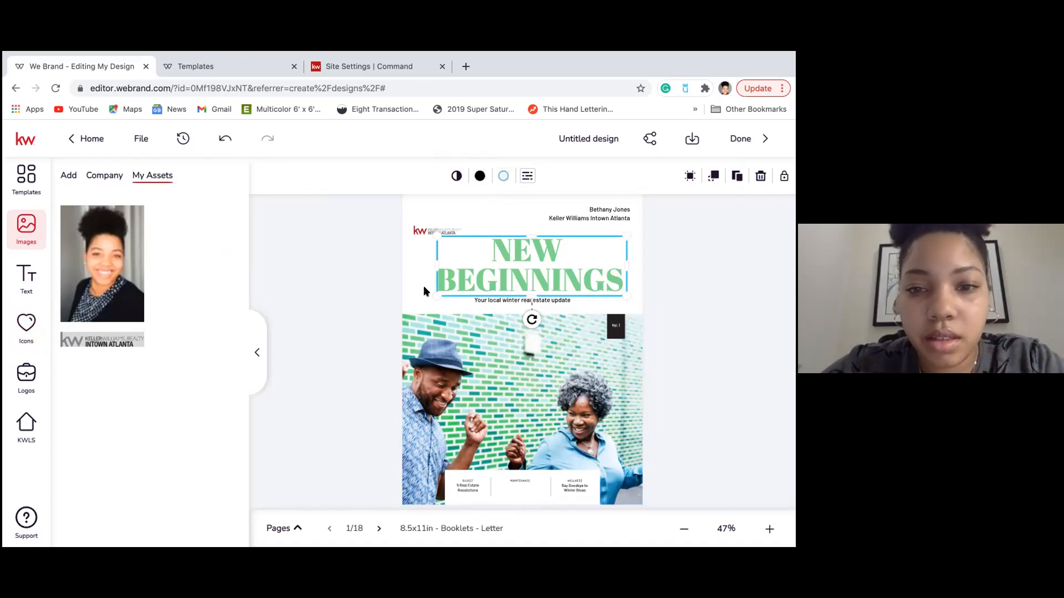
{"action": "left_click", "coordinate": [424, 288]}
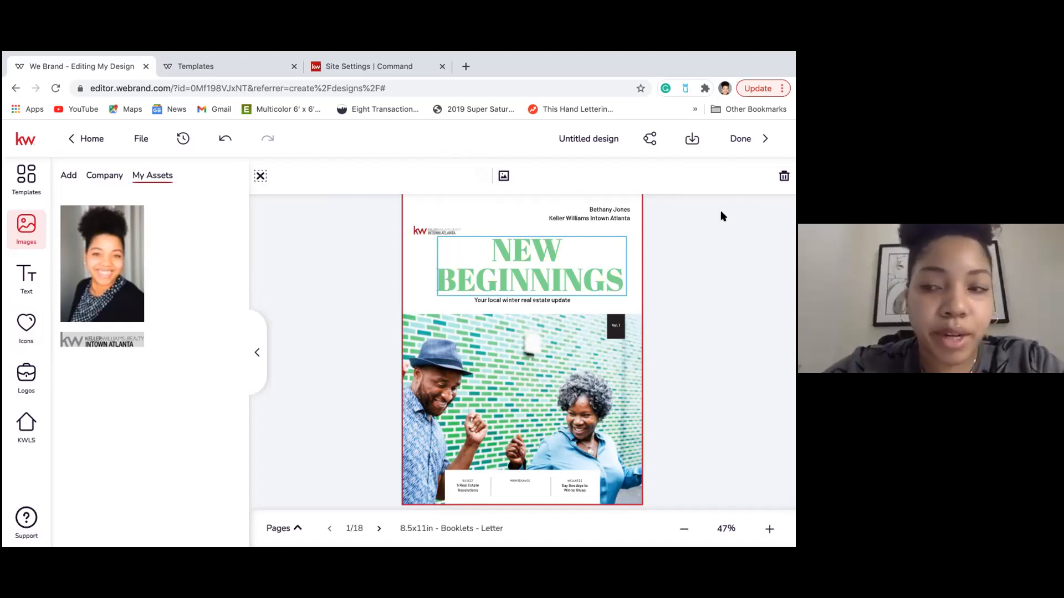
Prepare a PDF download of all 18 pages at high resolution print, with Publish settings expanded.
{"action": "left_click", "coordinate": [691, 140]}
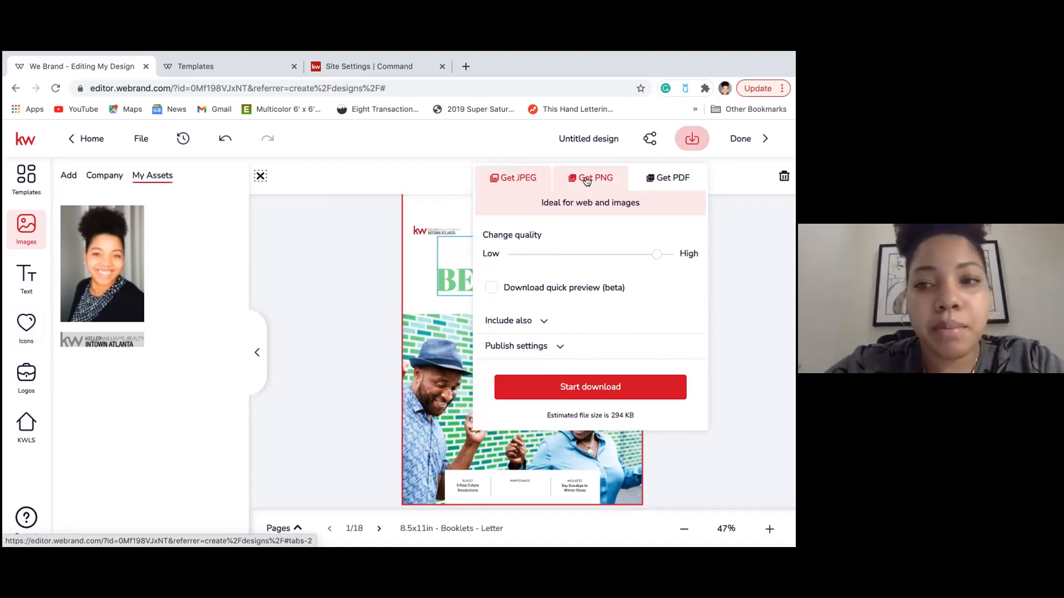
{"action": "left_click", "coordinate": [667, 184]}
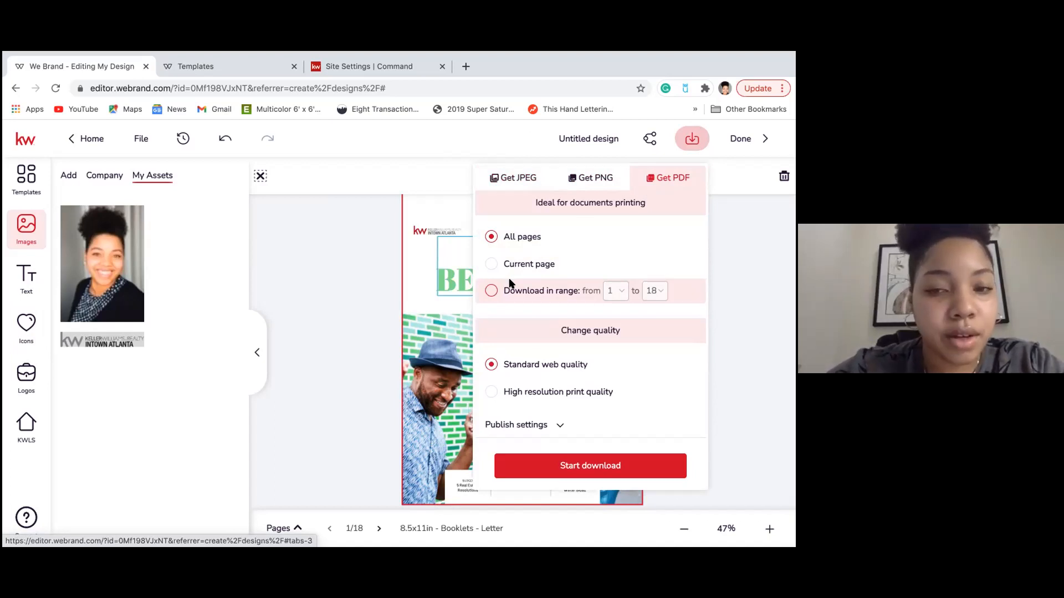
{"action": "left_click", "coordinate": [520, 393]}
{"action": "left_click", "coordinate": [541, 426]}
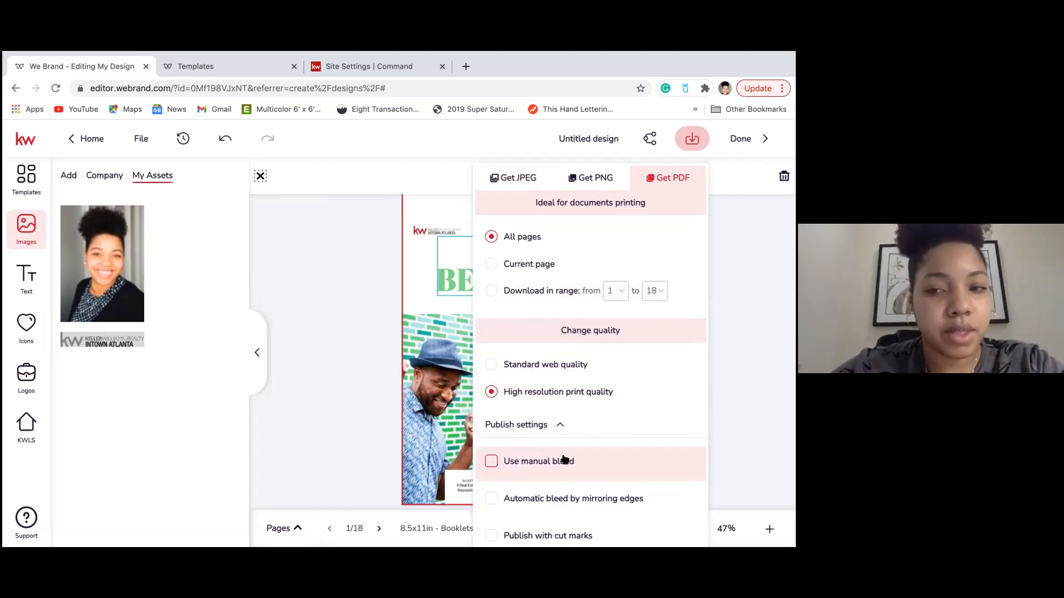
{"action": "left_click", "coordinate": [556, 427]}
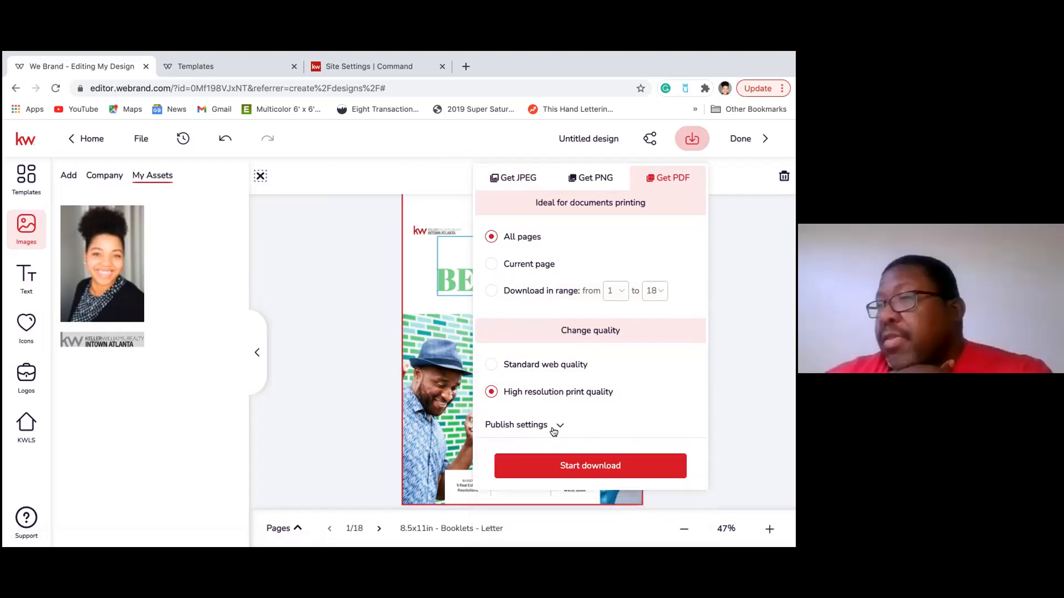
{"action": "left_click", "coordinate": [554, 429]}
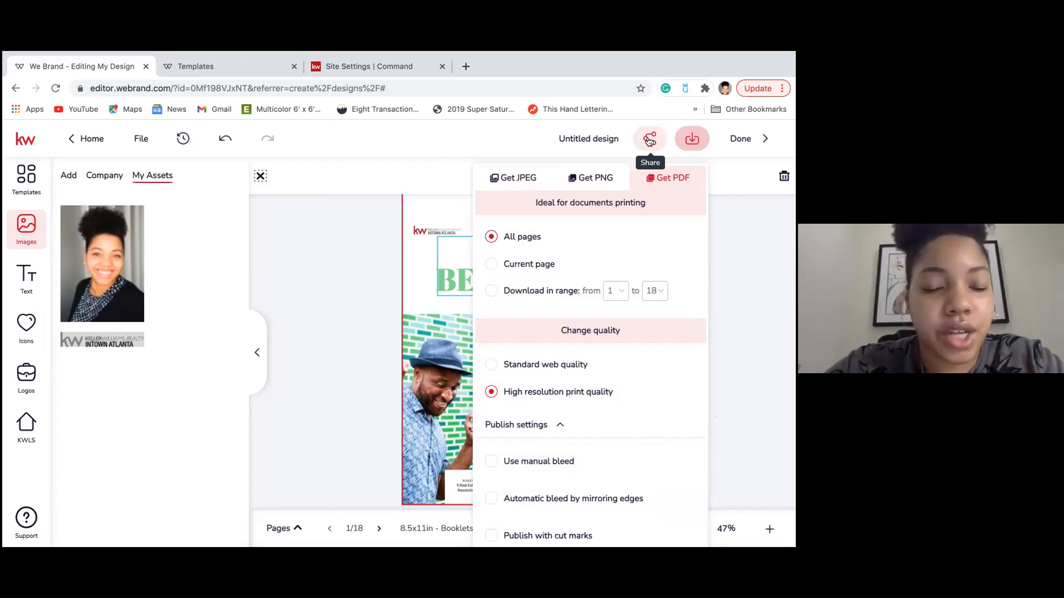
Select the project viewer link under Share > The Project and open a new browser tab.
{"action": "left_click", "coordinate": [649, 142]}
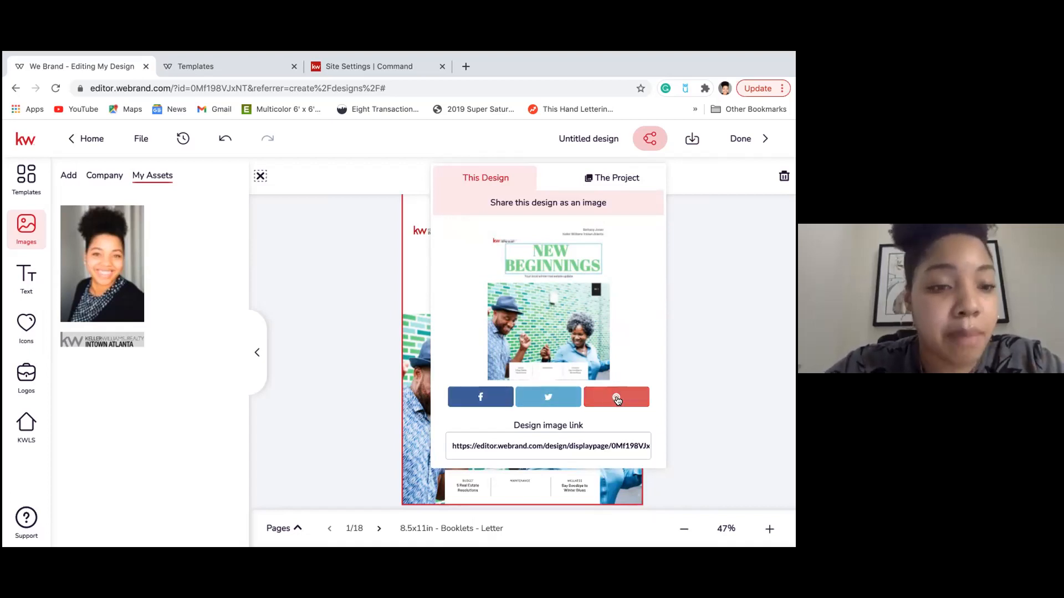
{"action": "left_click", "coordinate": [599, 180]}
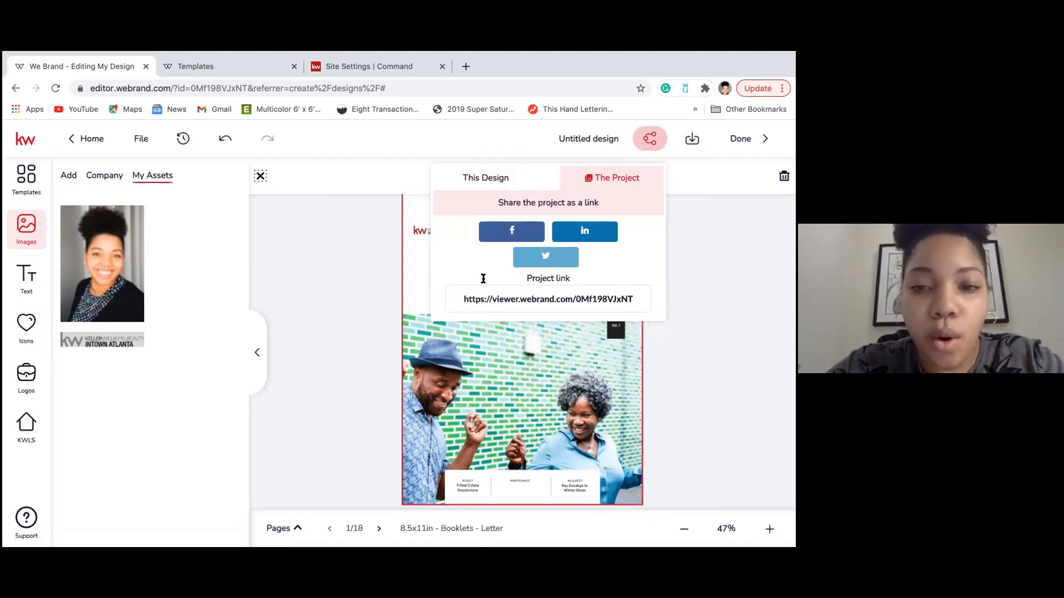
{"action": "left_click", "coordinate": [488, 299]}
{"action": "key", "text": "ctrl+c"}
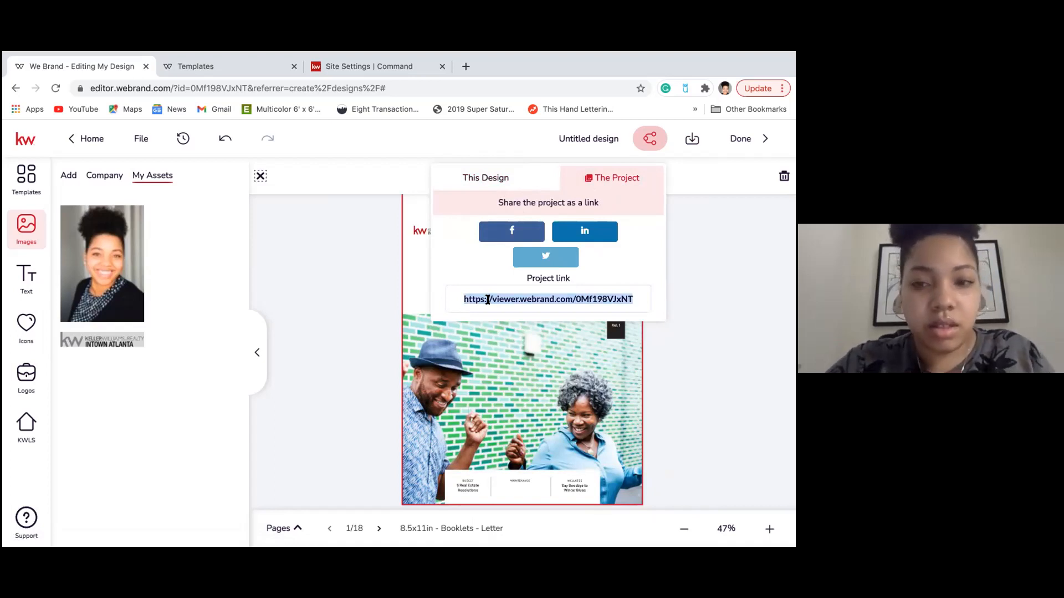
{"action": "left_click", "coordinate": [465, 67]}
Paste the booklet's shared viewer link into the address bar and load it.
{"action": "left_click", "coordinate": [442, 90]}
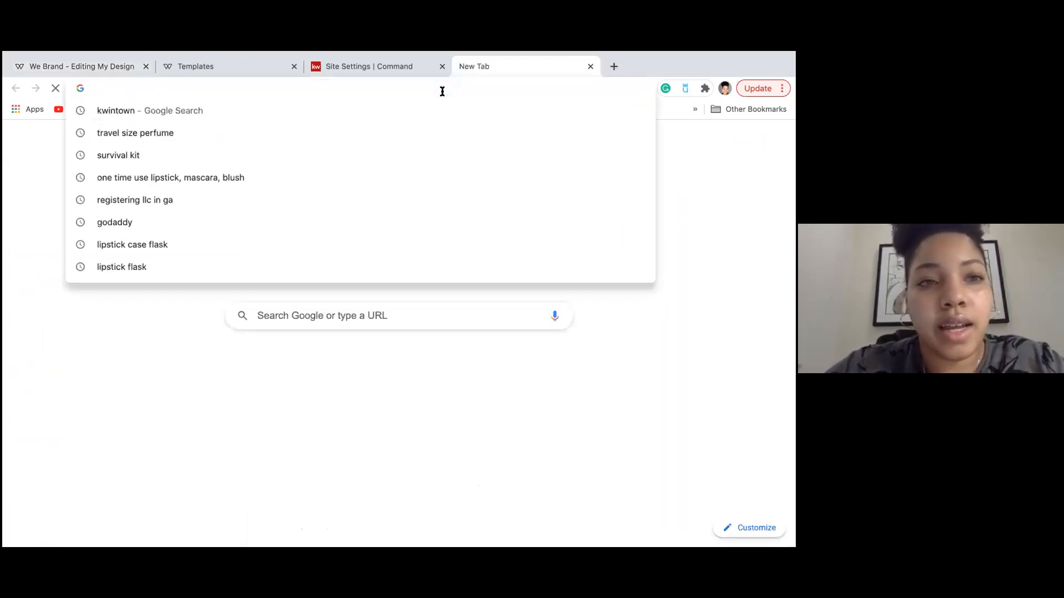
{"action": "right_click", "coordinate": [441, 89]}
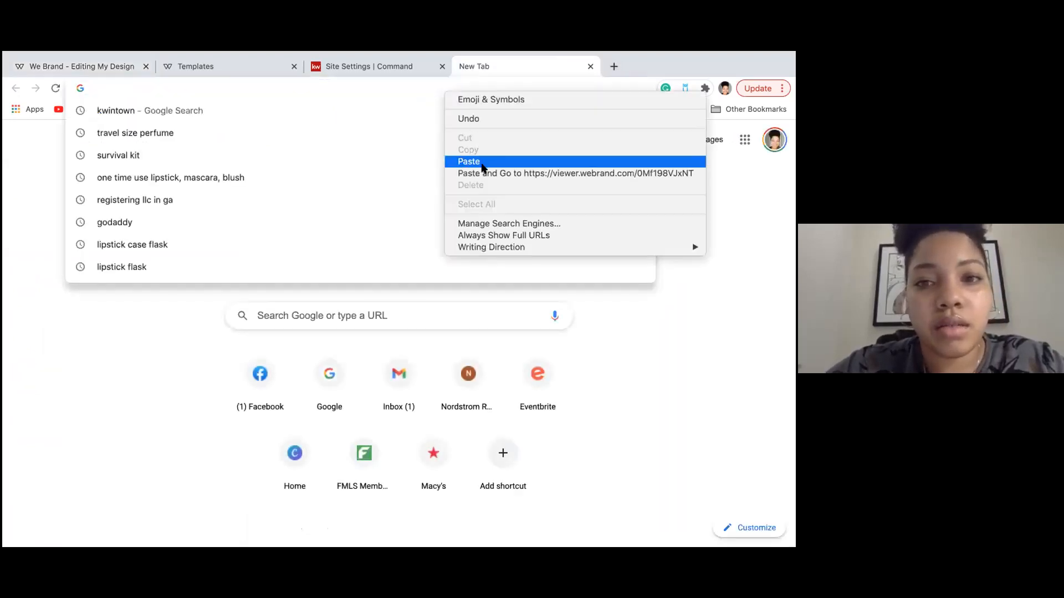
{"action": "left_click", "coordinate": [482, 172]}
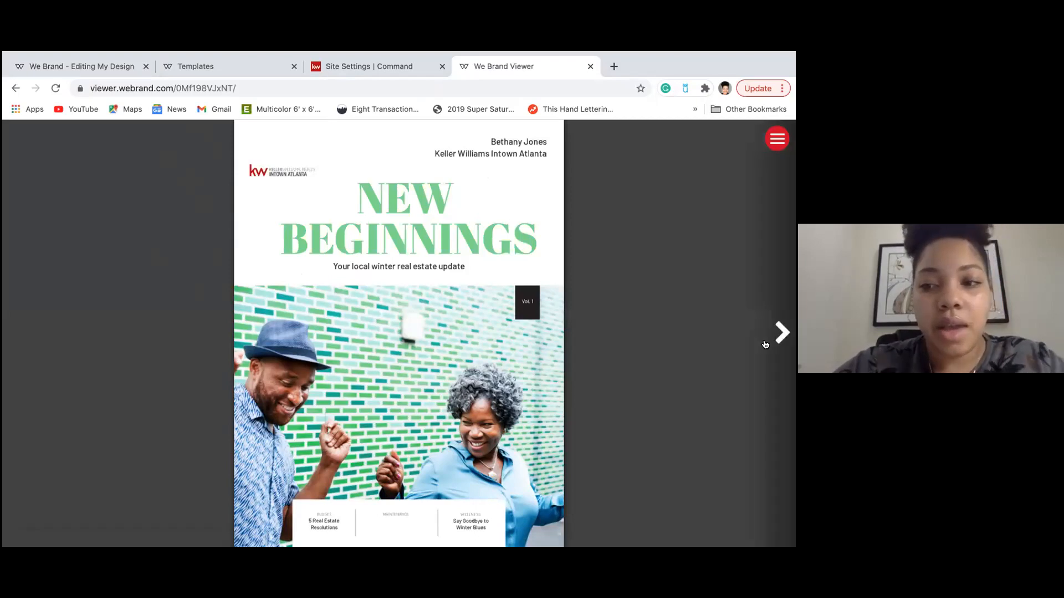
Flip ten pages from the cover, past Year in Review and Featured Listing, to Success Stories.
{"action": "left_click", "coordinate": [780, 333]}
{"action": "left_click", "coordinate": [780, 333]}
{"action": "left_click", "coordinate": [781, 333]}
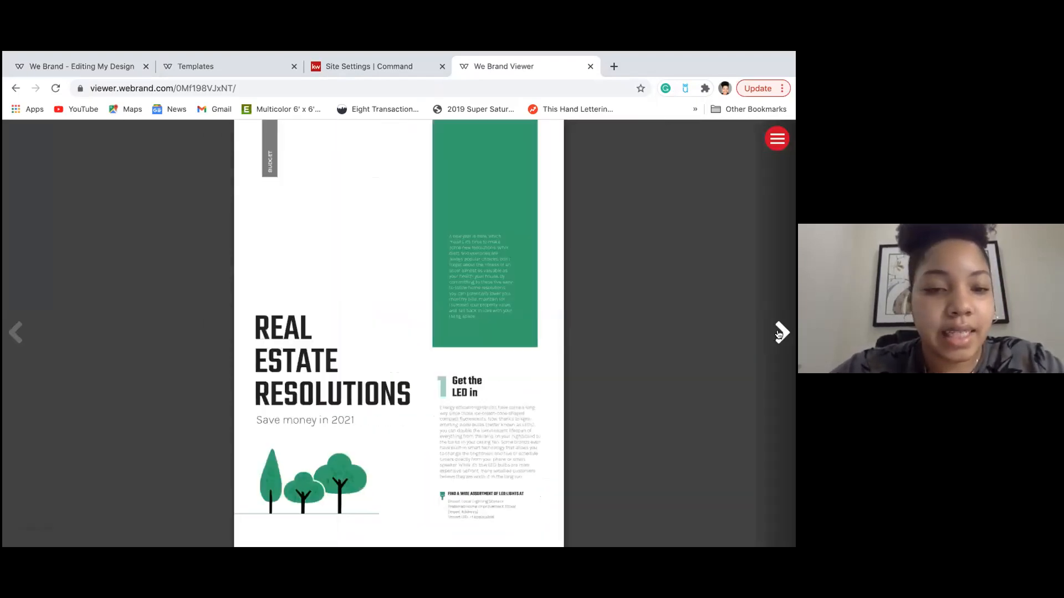
{"action": "left_click", "coordinate": [780, 333]}
{"action": "left_click", "coordinate": [780, 333]}
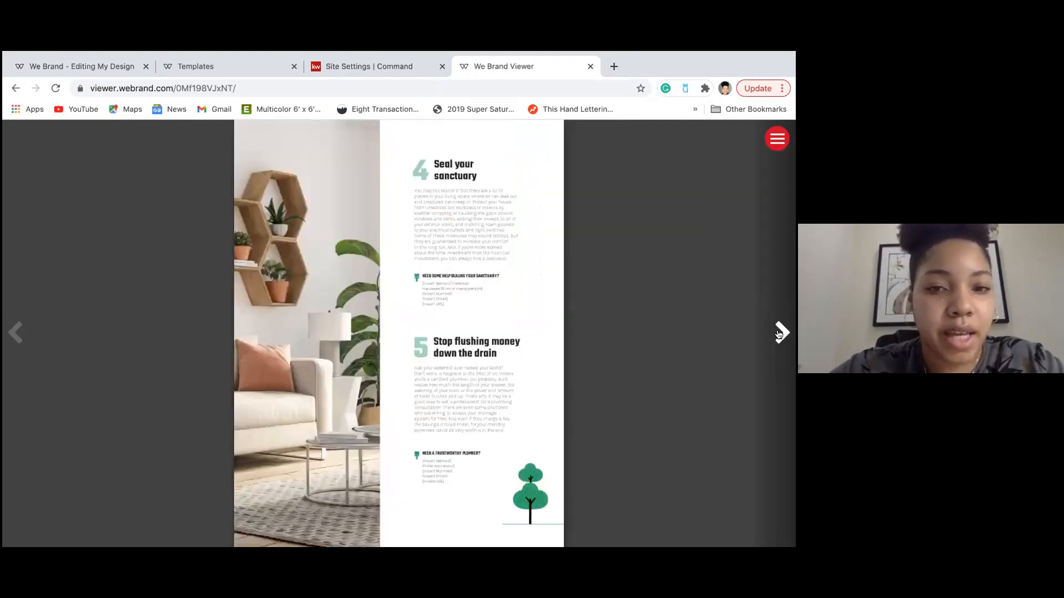
{"action": "left_click", "coordinate": [781, 333]}
{"action": "left_click", "coordinate": [780, 333]}
{"action": "left_click", "coordinate": [781, 334]}
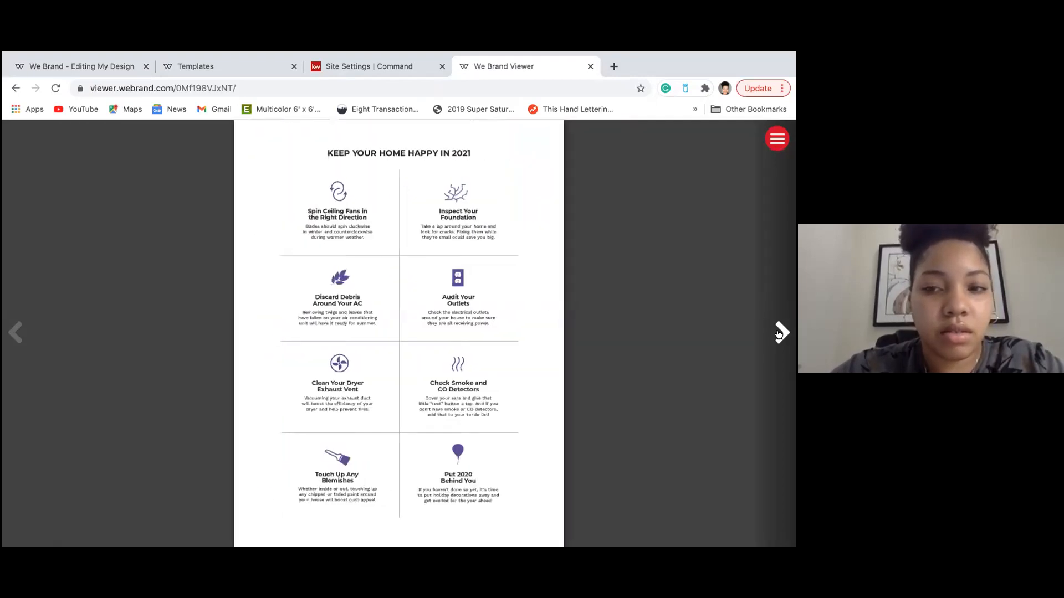
{"action": "left_click", "coordinate": [780, 333]}
{"action": "left_click", "coordinate": [780, 333]}
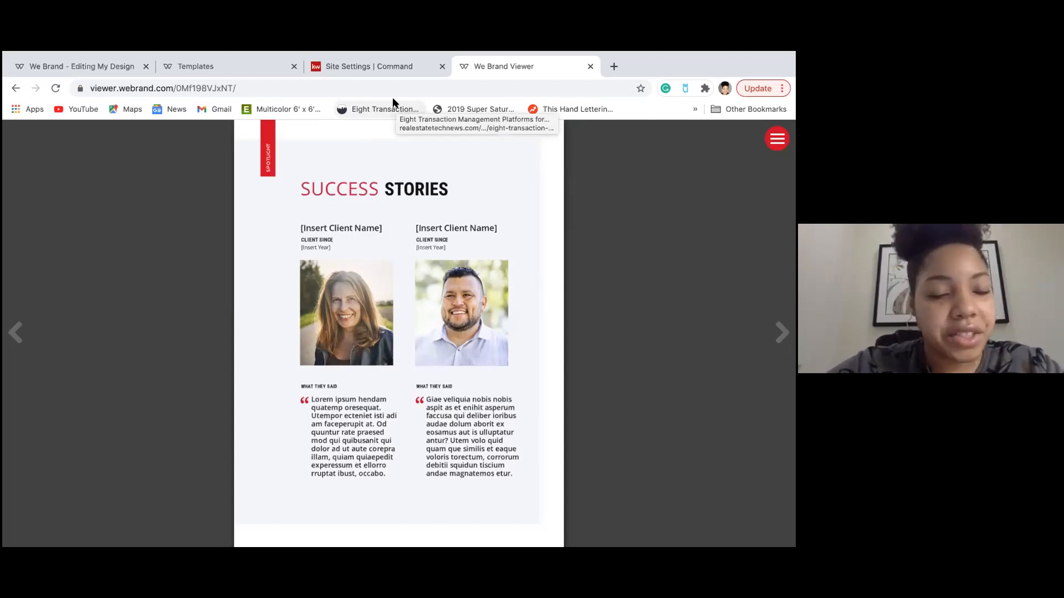
{"action": "mouse_move", "coordinate": [549, 55]}
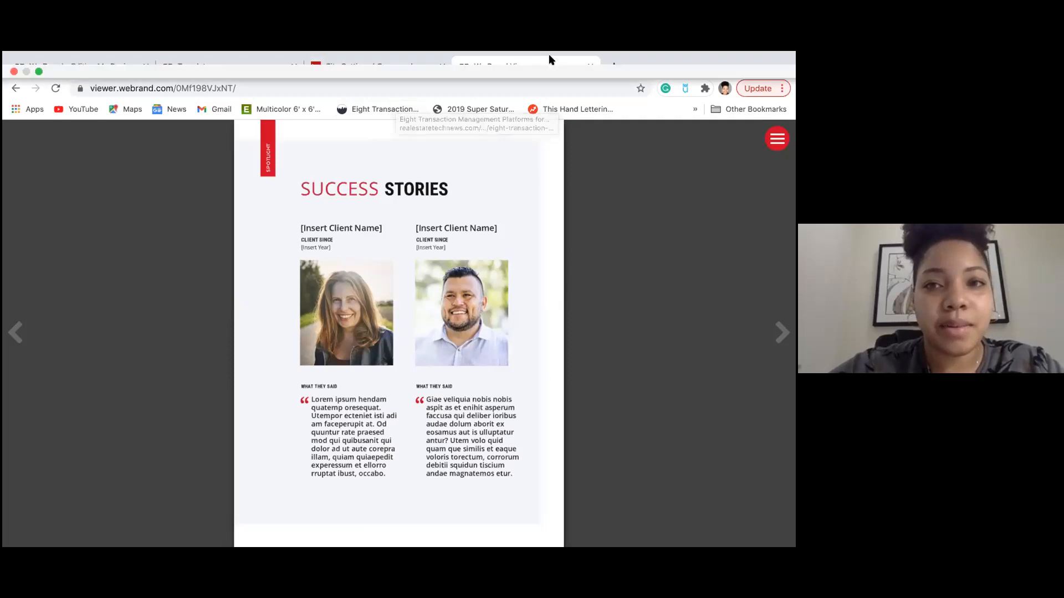